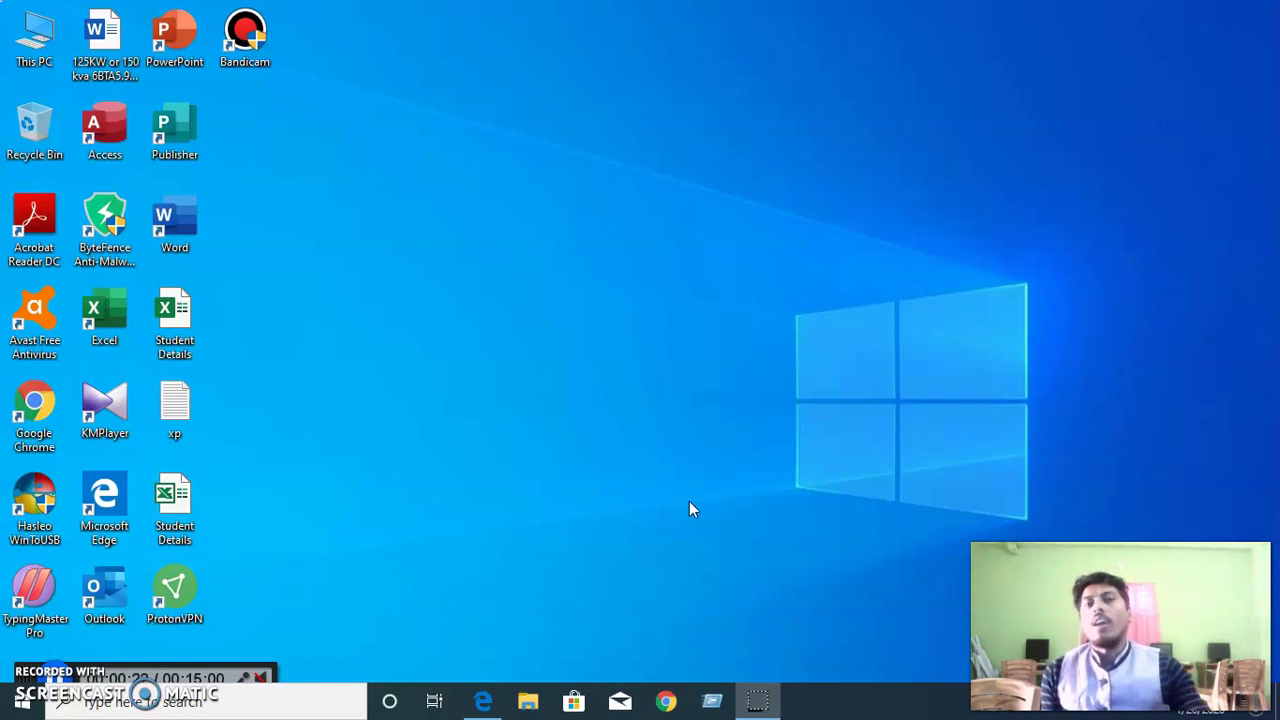
- Refresh the desktop from its right-click menu
right_click(615, 245)
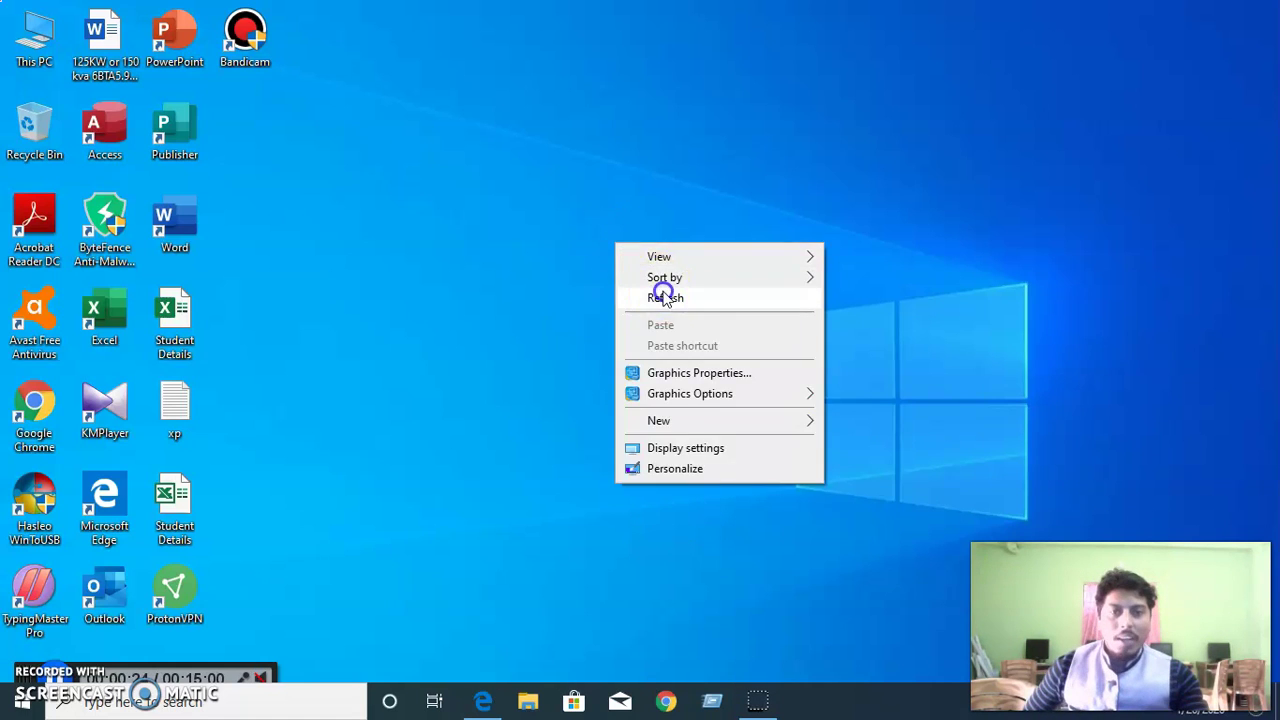
right_click(617, 250)
click(660, 298)
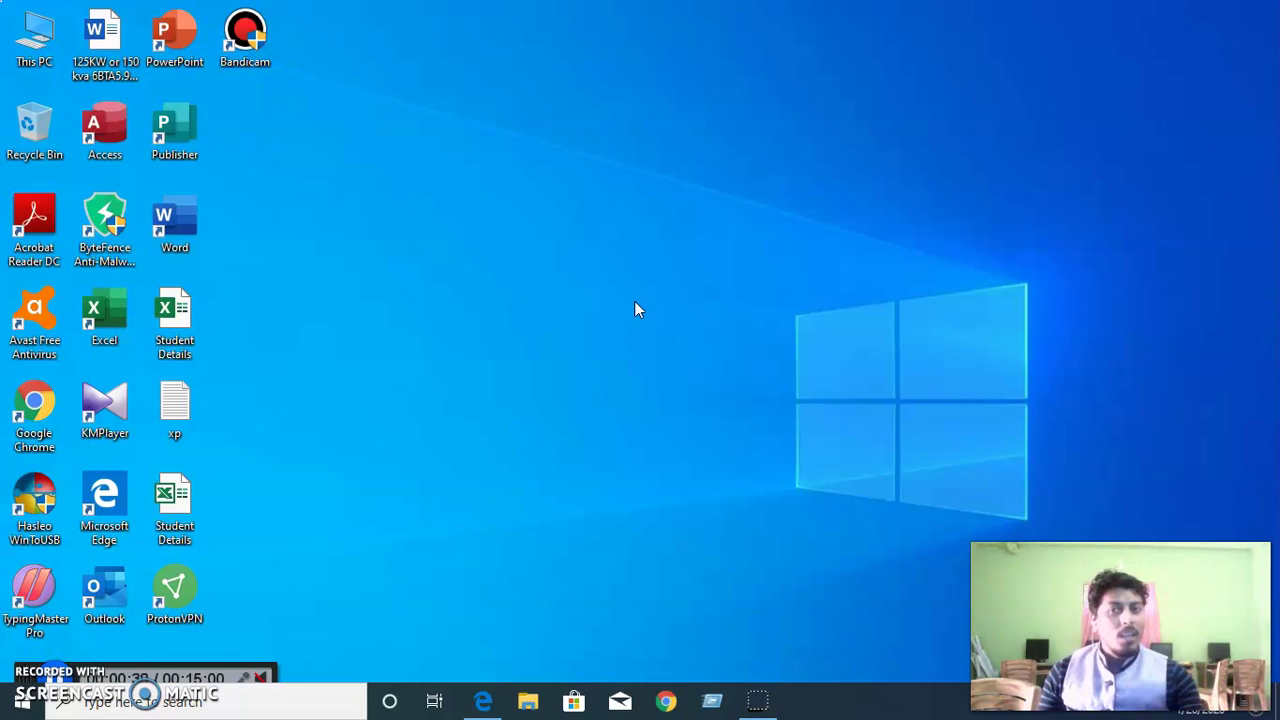
click(638, 310)
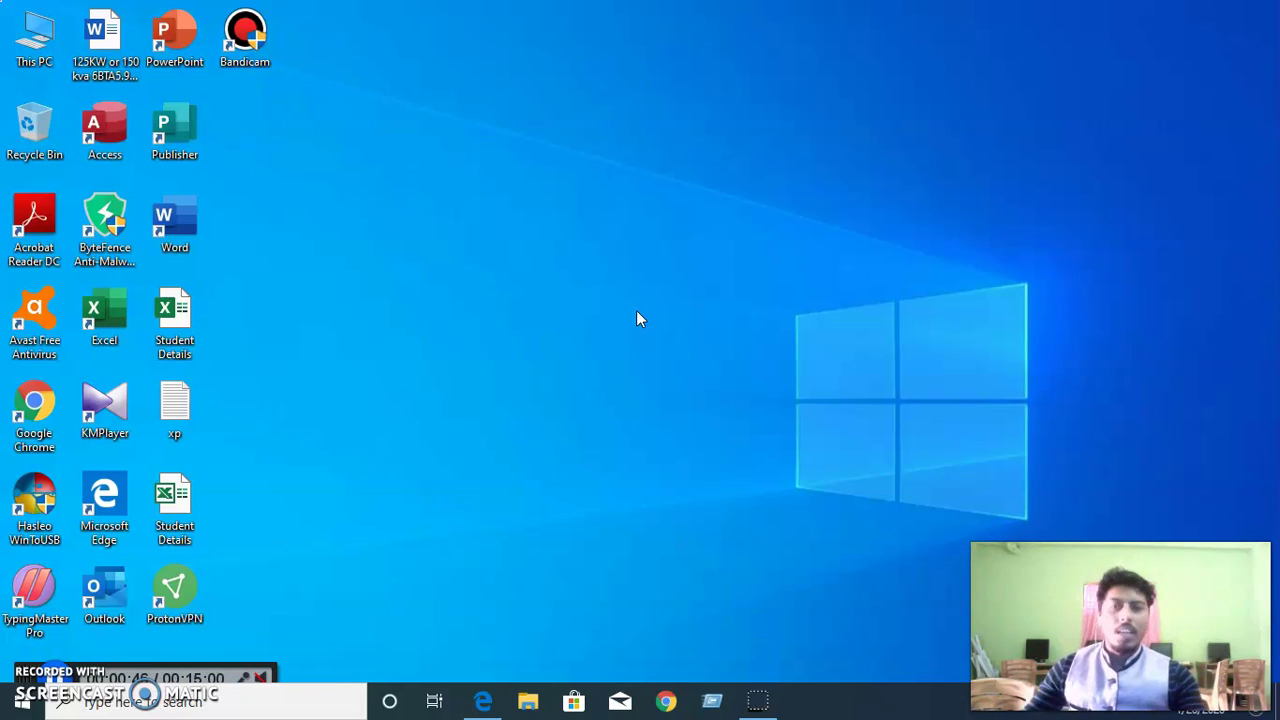
click(586, 323)
click(543, 296)
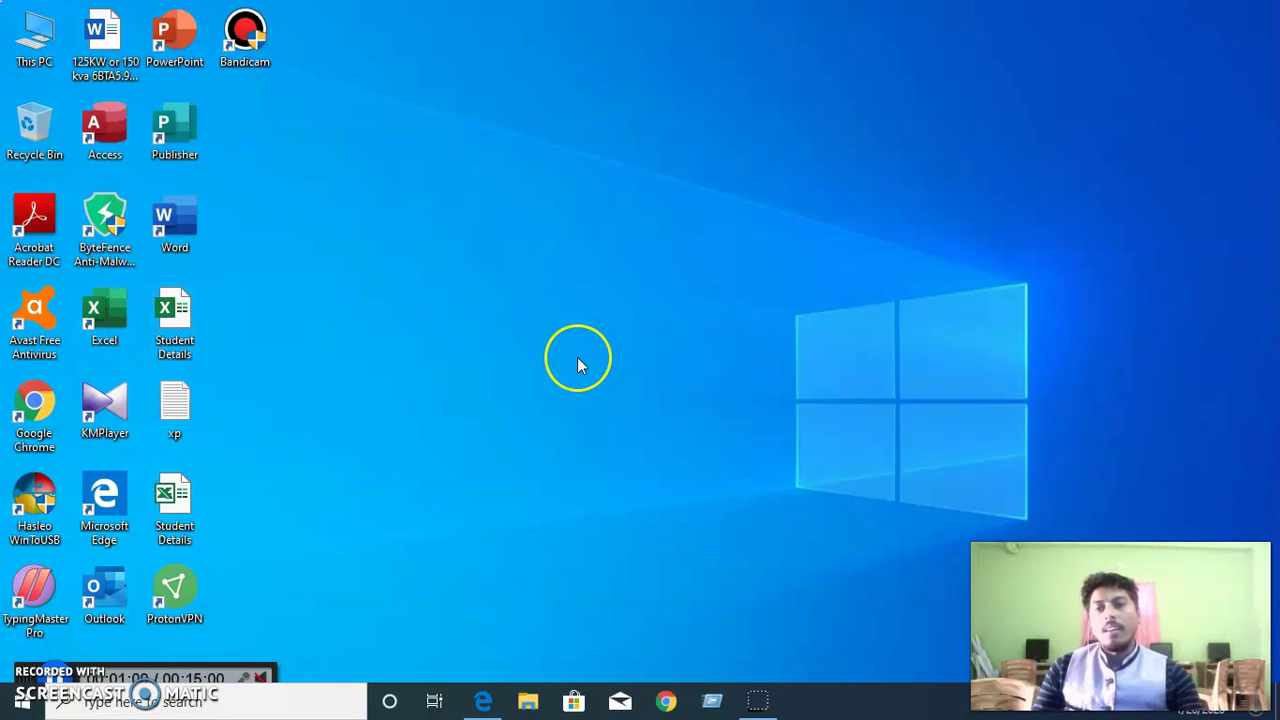
- Launch Excel, start a blank workbook and maximize the window
double_click(103, 310)
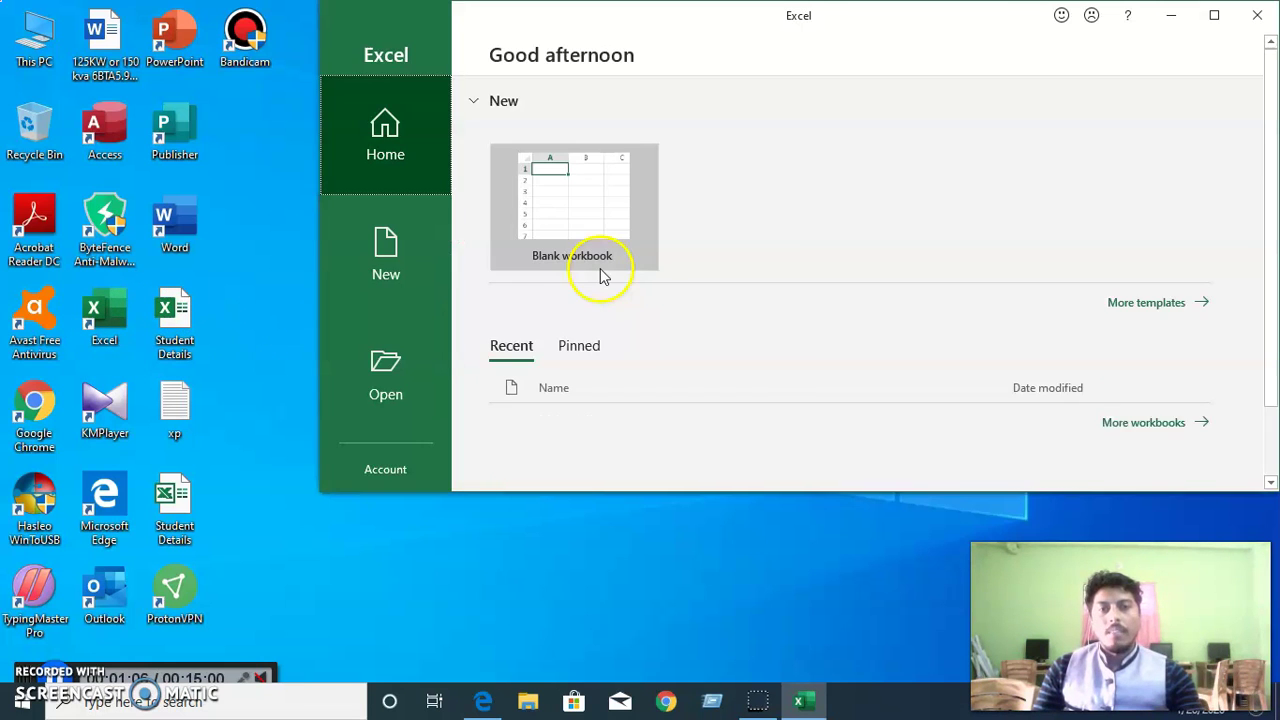
click(600, 262)
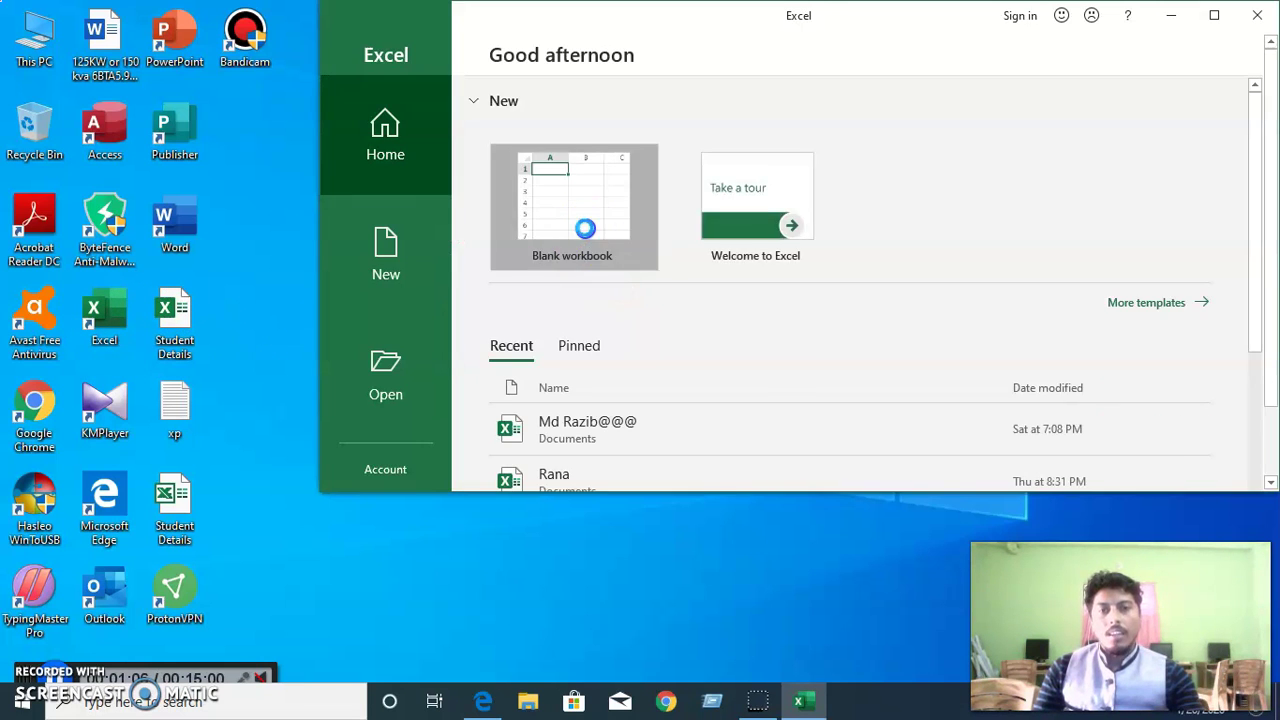
click(1207, 17)
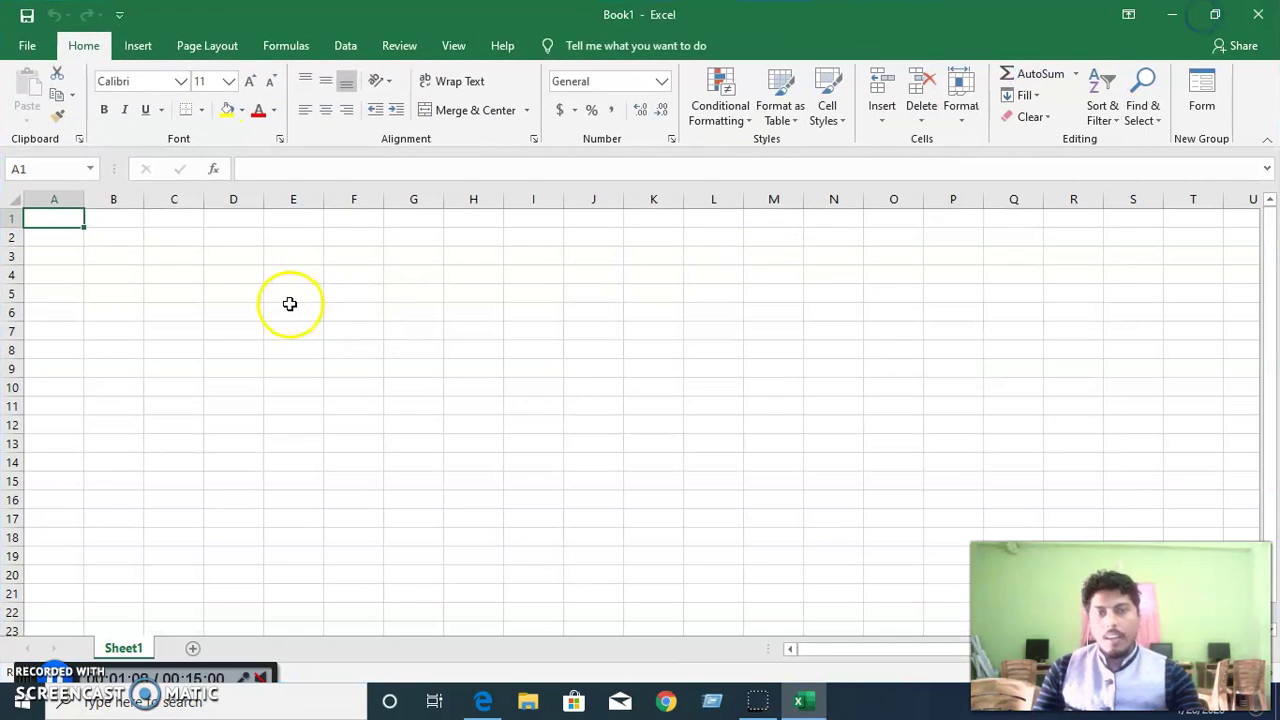
- Insert a WordArt title reading 'Attendence Sheet' and move it up to rows 4–7
click(138, 45)
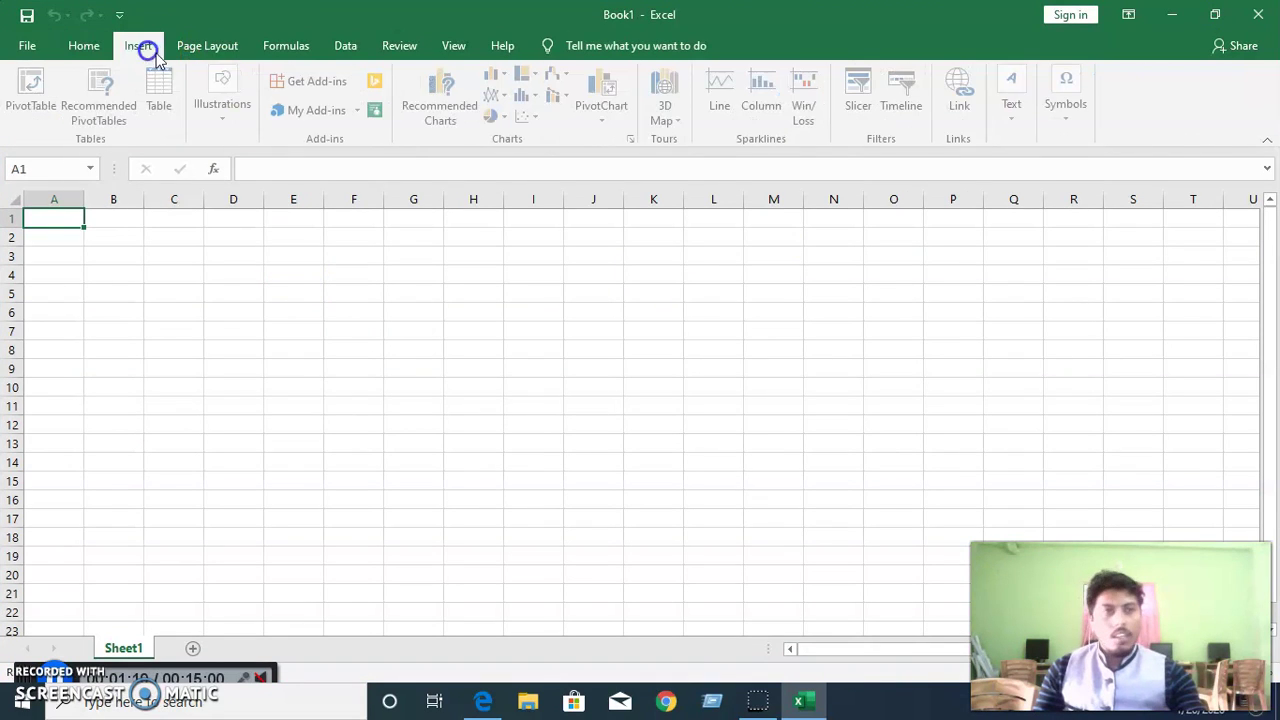
click(1010, 97)
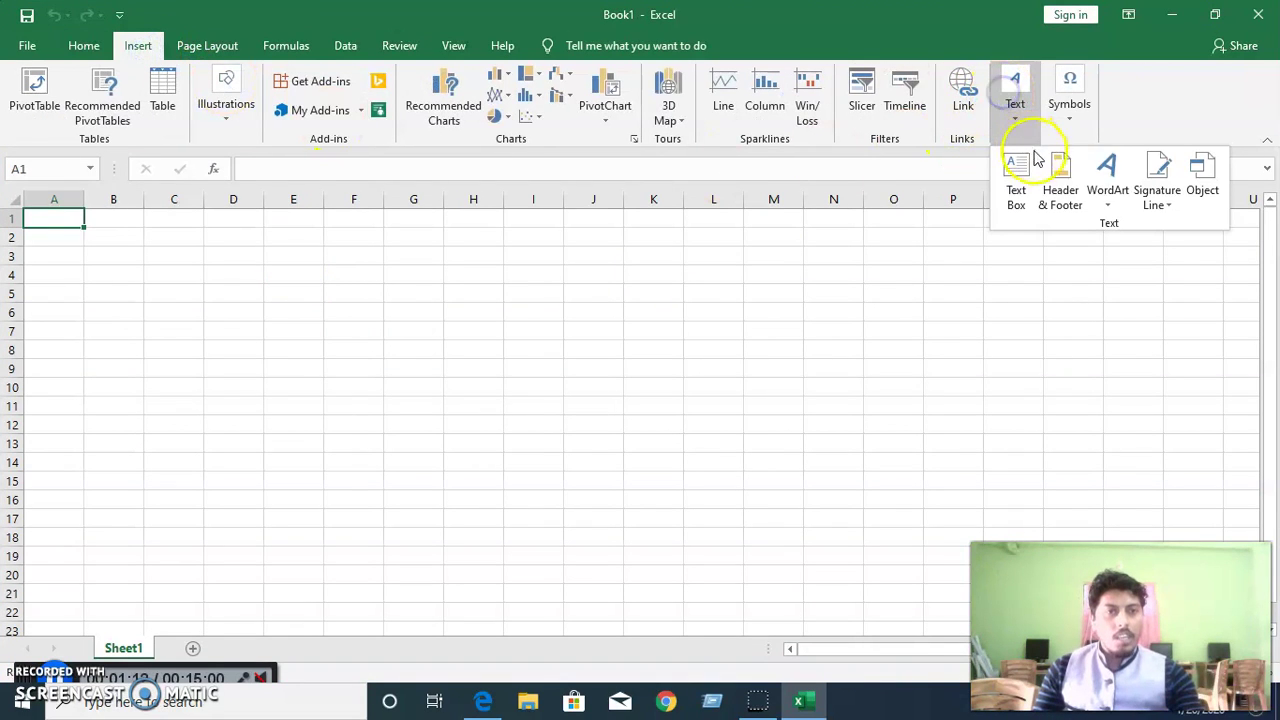
click(1106, 172)
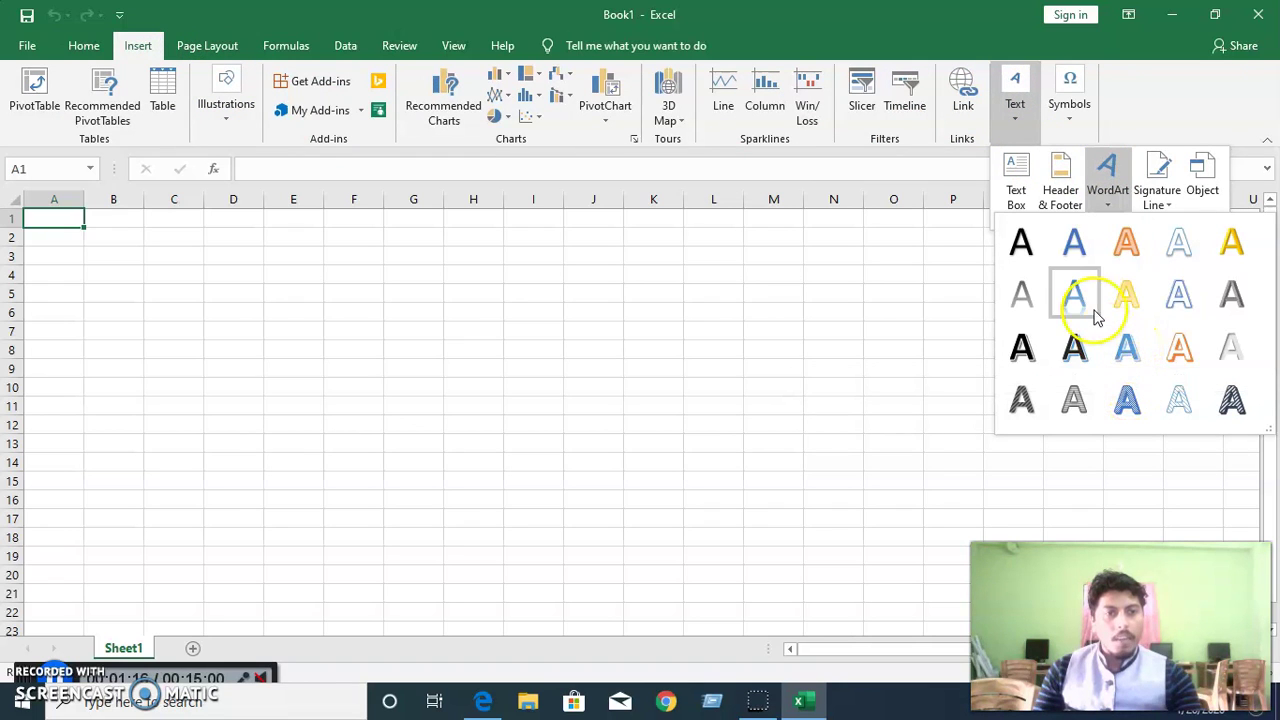
click(1115, 345)
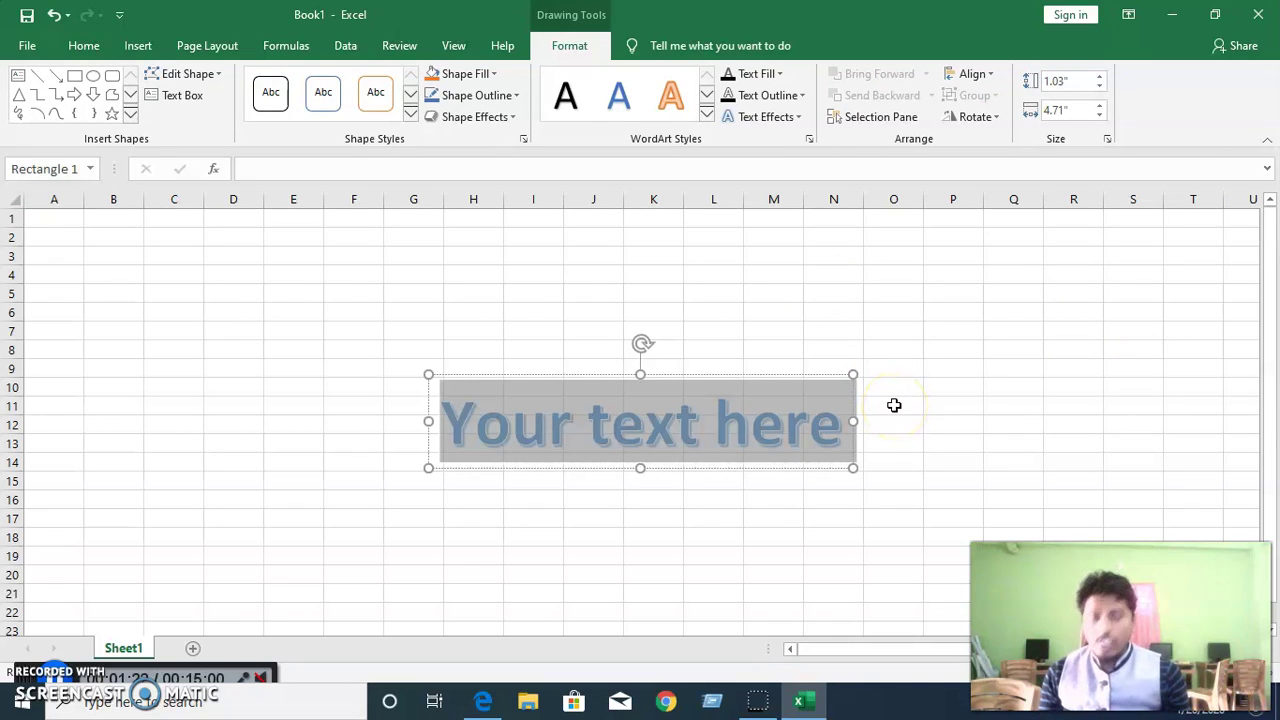
text(Attendence)
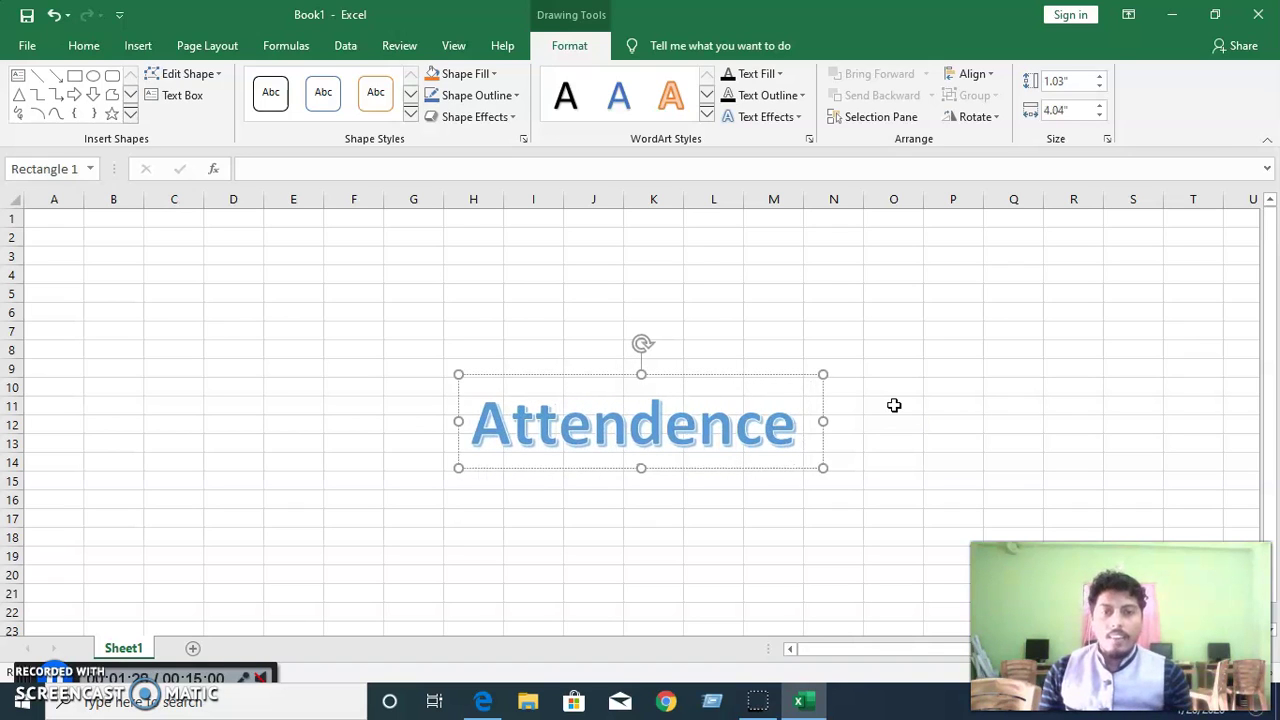
text( Shee)
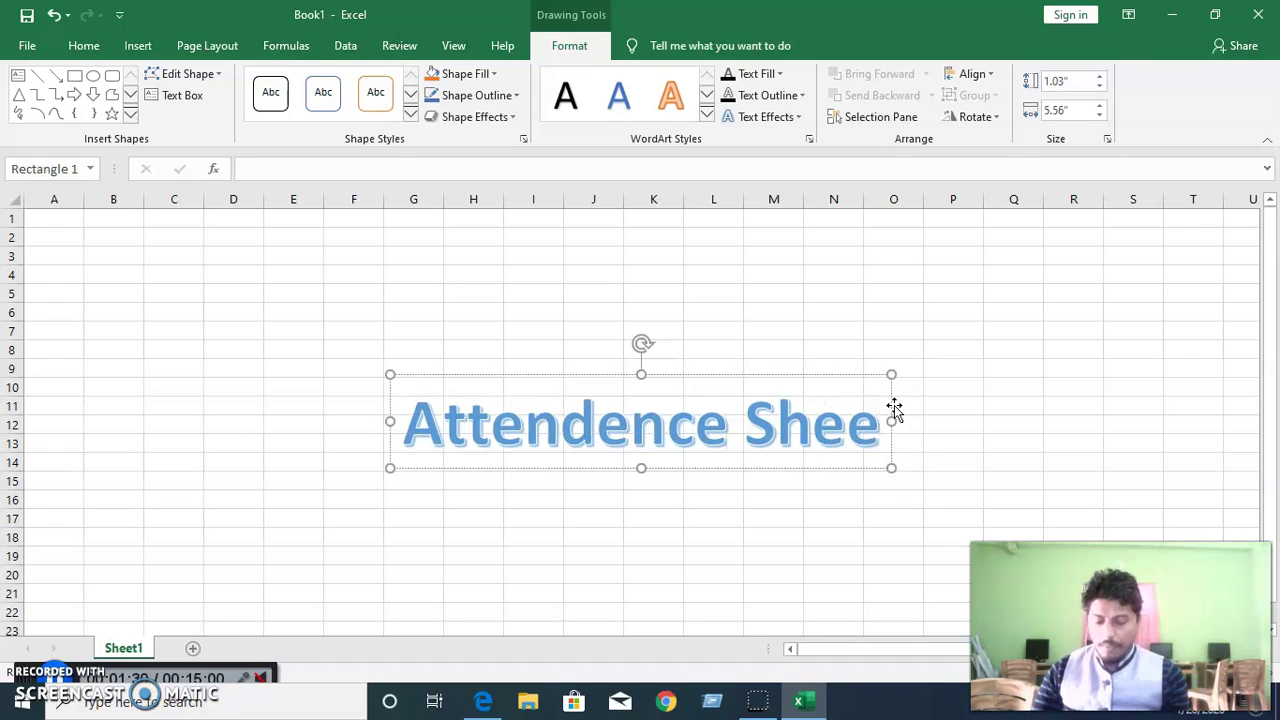
text(t)
drag(760, 374, 762, 253)
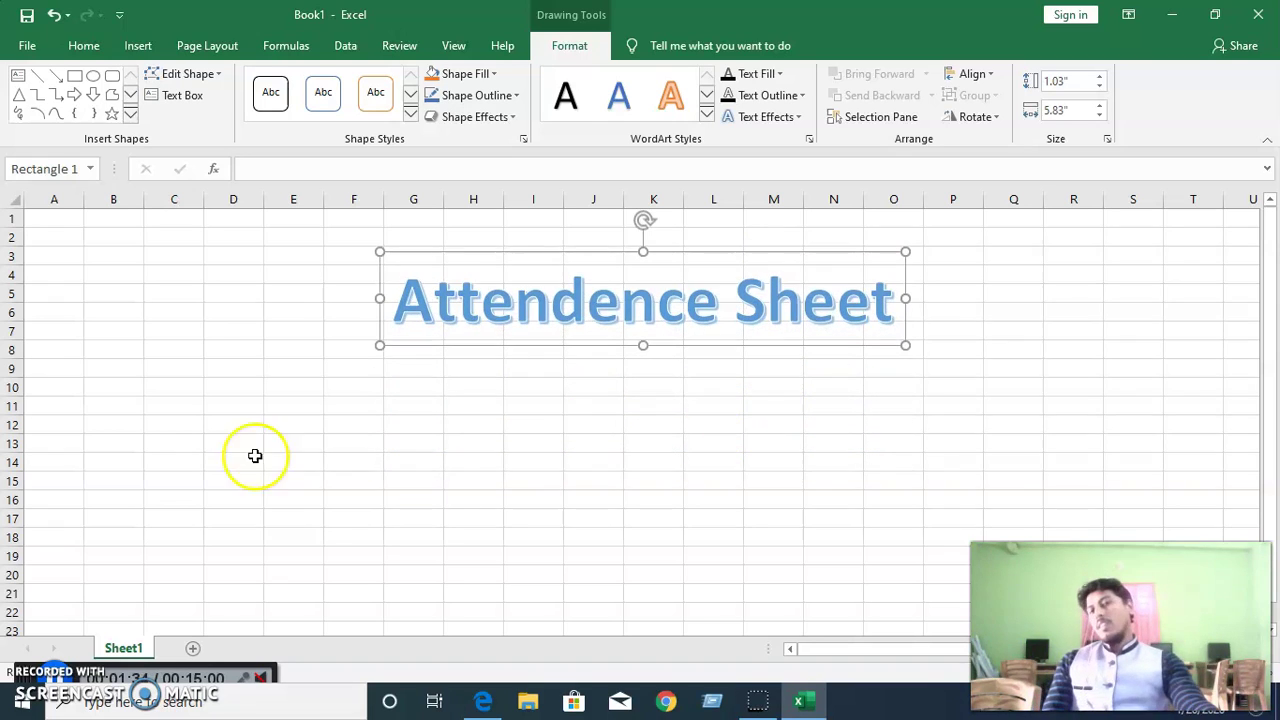
- Type the headings Id/SL, Name and Position into cells A10, B10 and C10
click(88, 403)
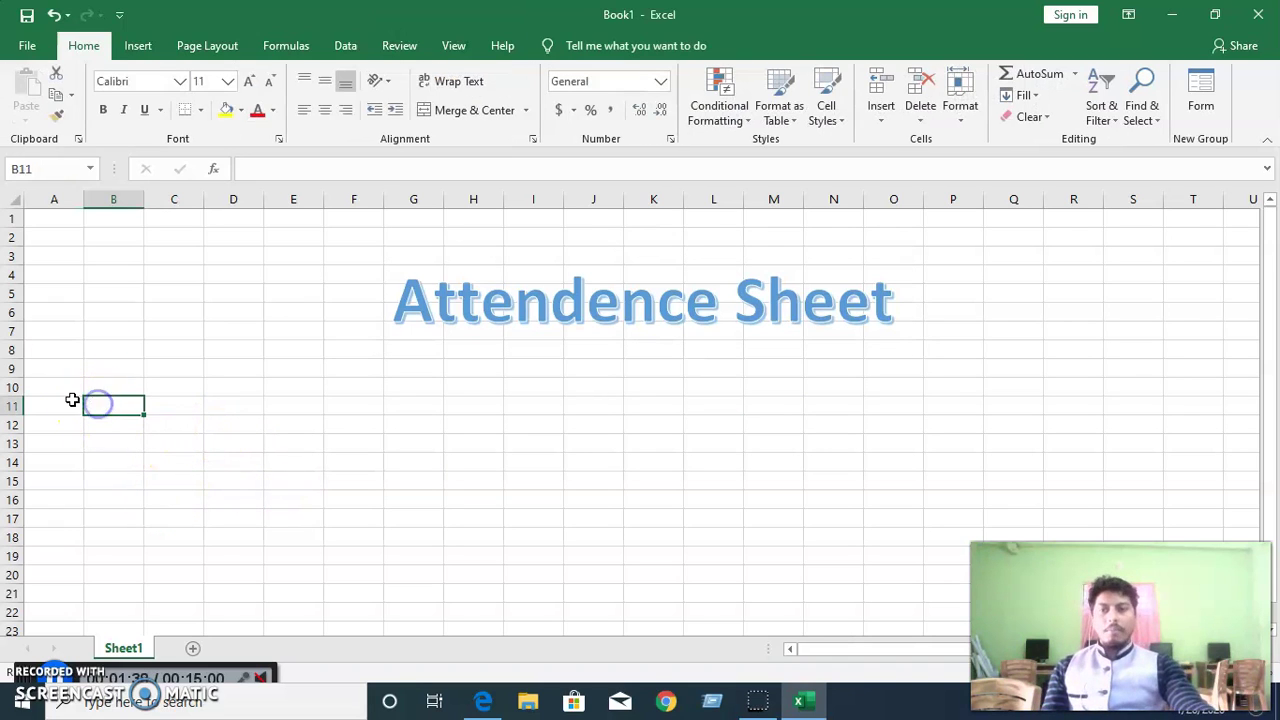
click(71, 392)
text(Id/SL)
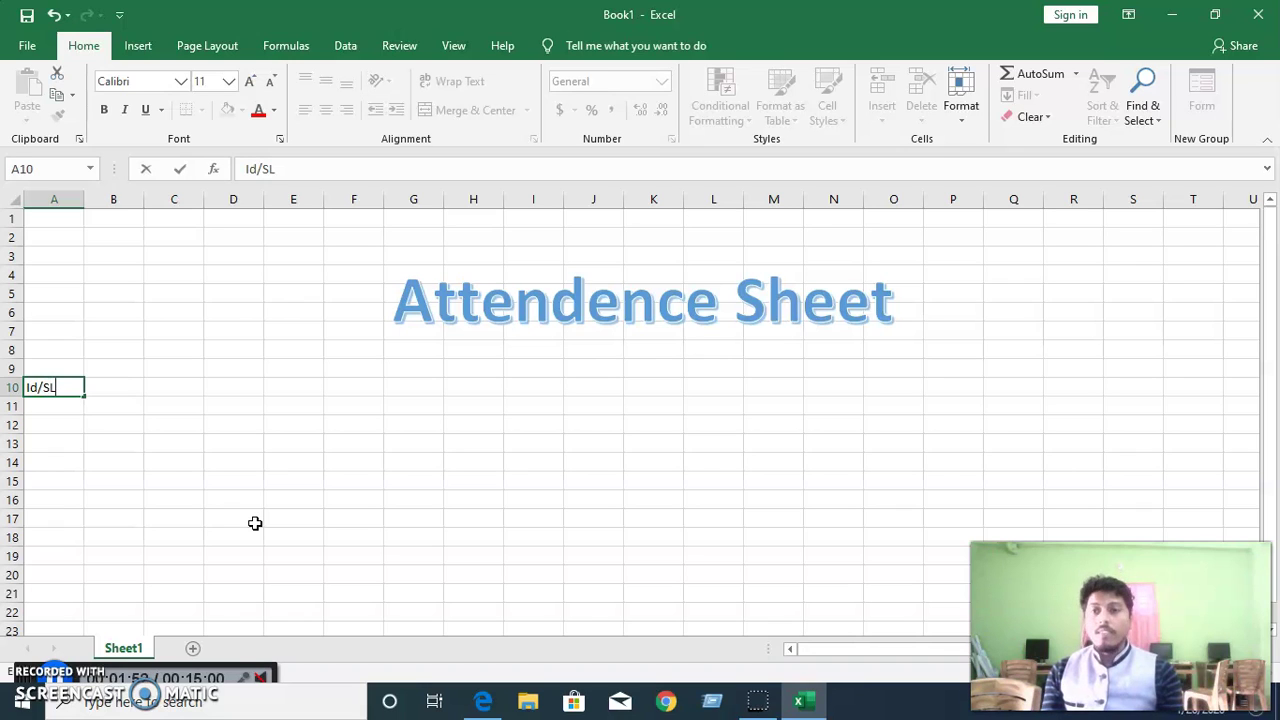
click(119, 391)
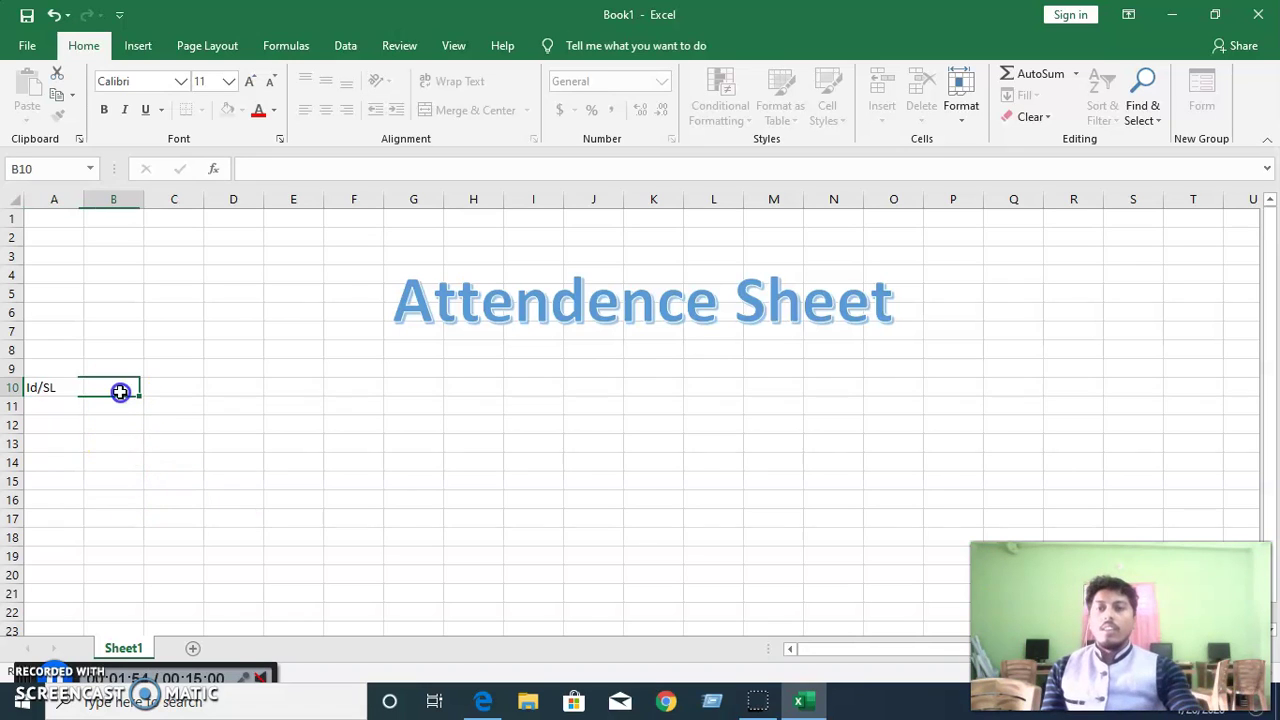
text(Name)
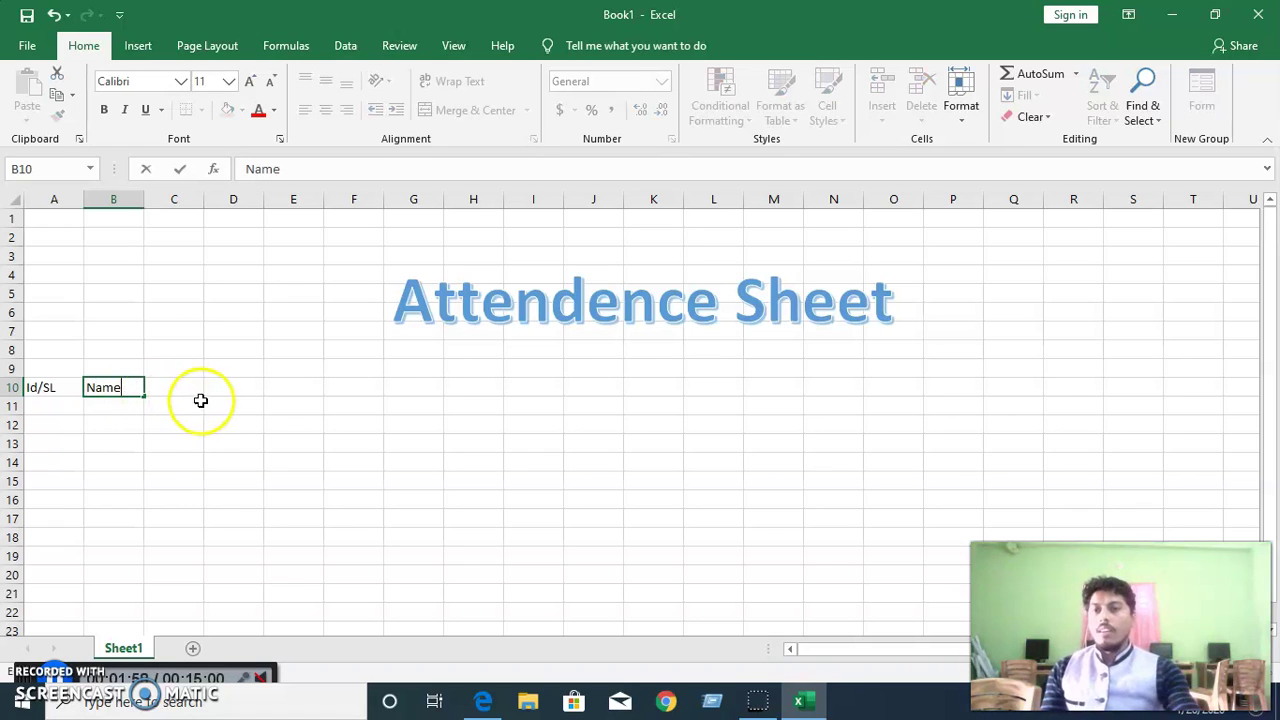
click(185, 392)
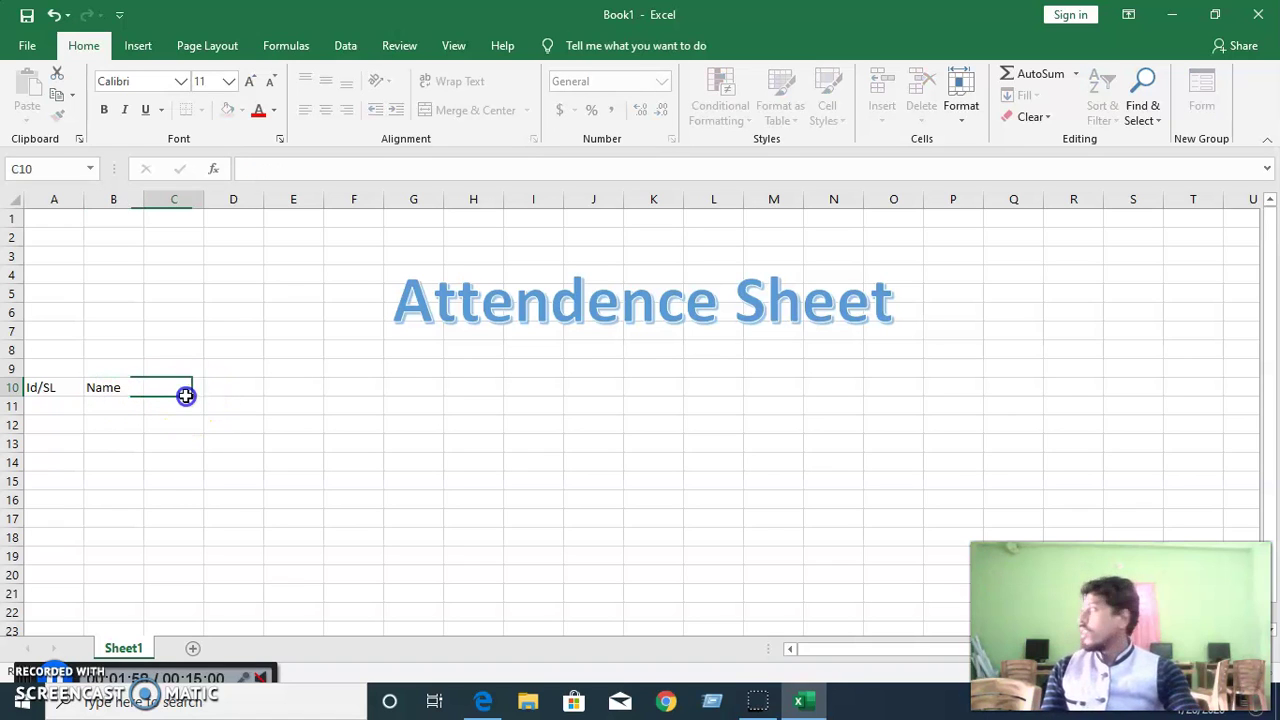
text(Pos)
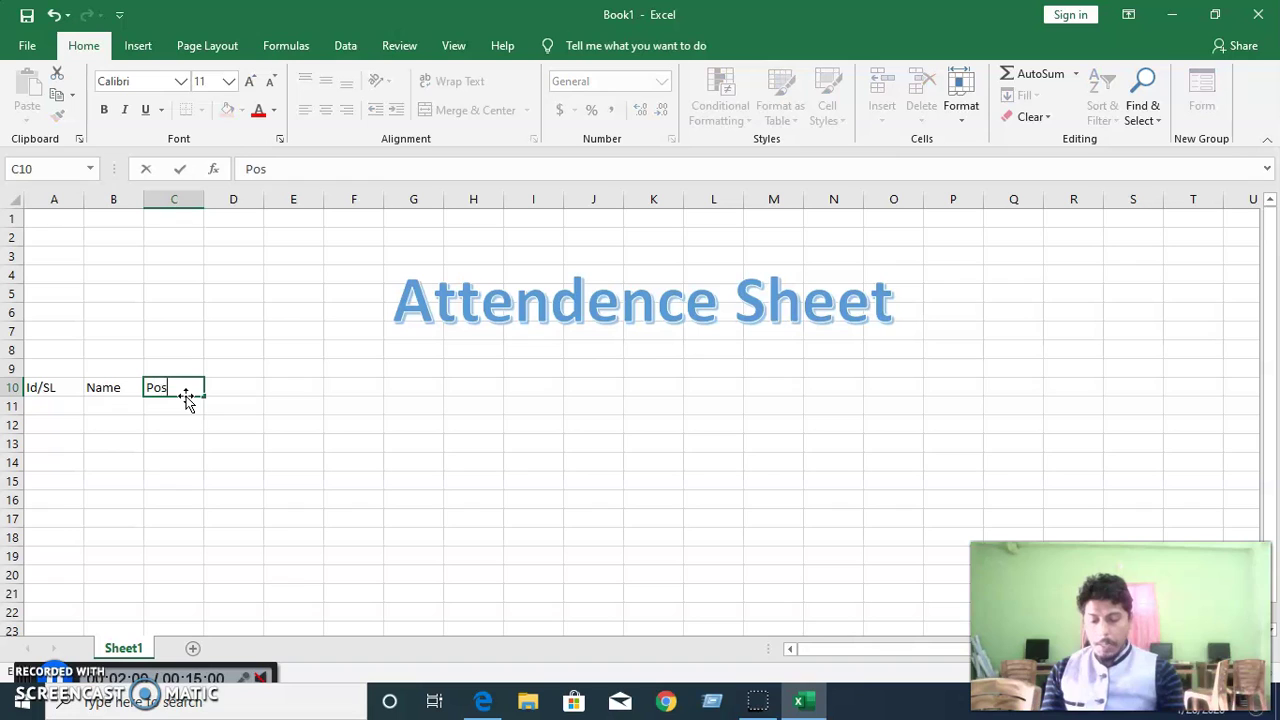
text(ition)
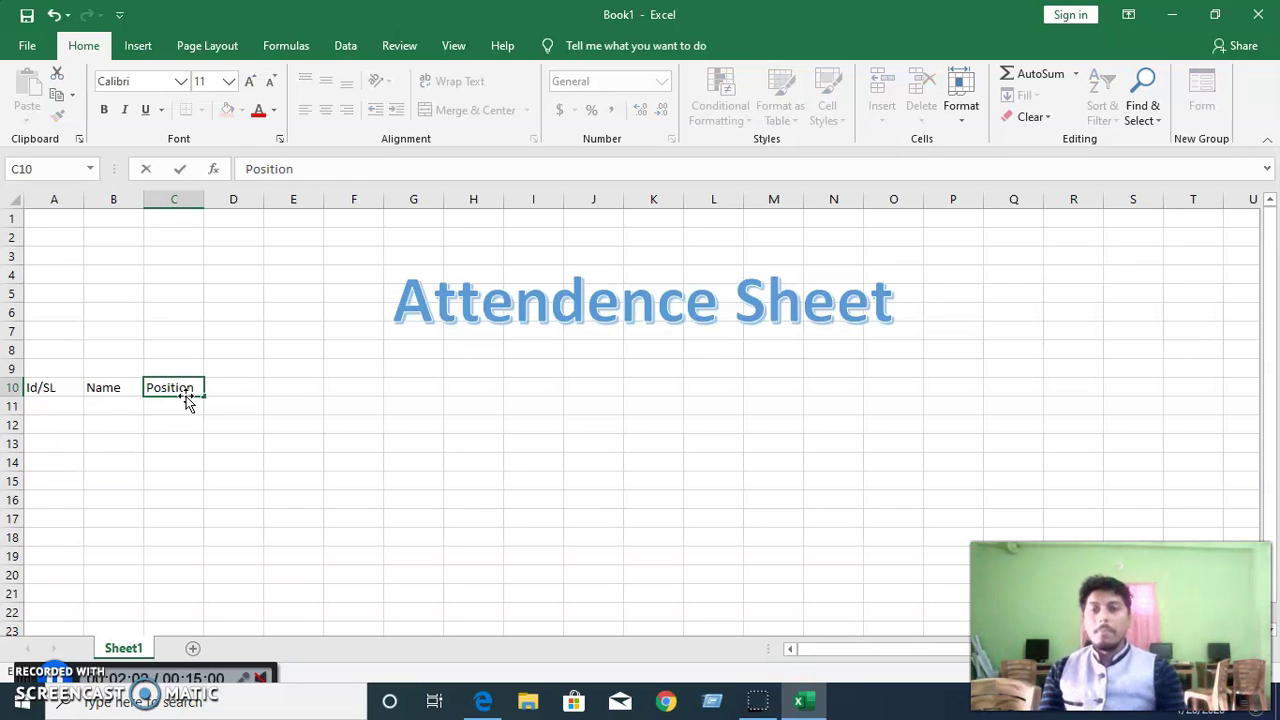
key(Tab)
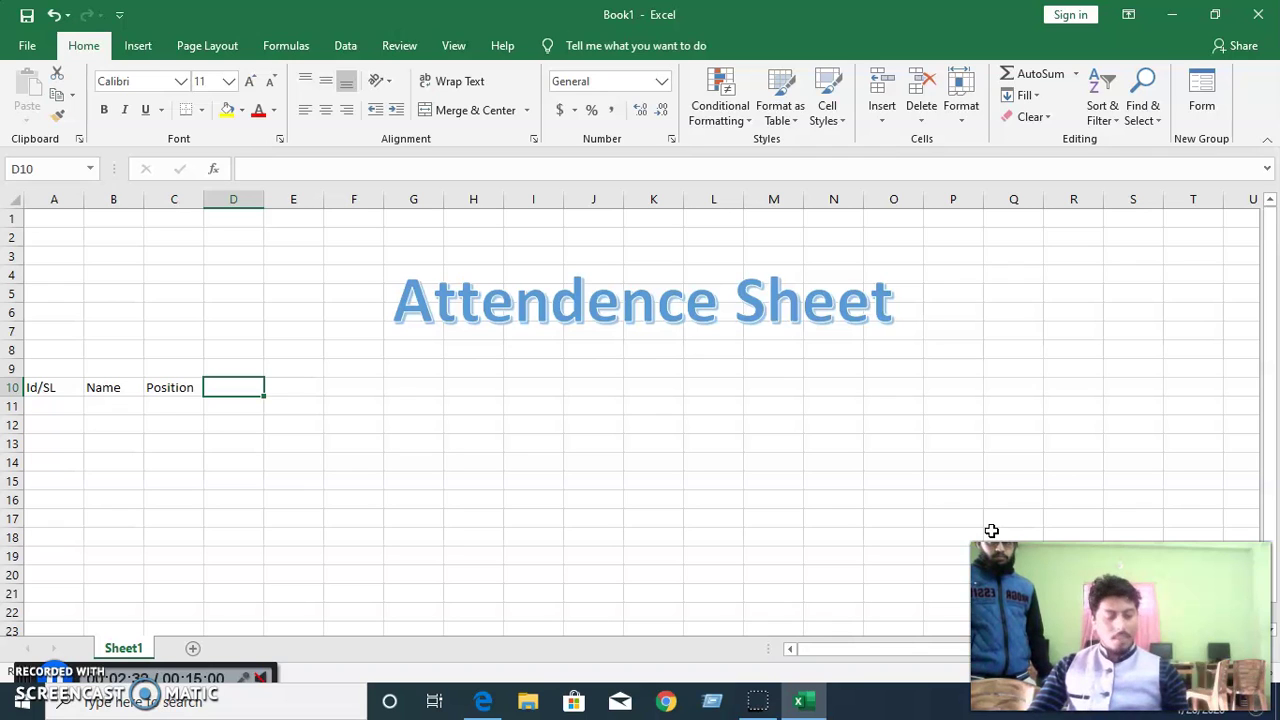
- Enter 1/1/2020 in D10, fill the dates through 1/10/2020 in M10, and widen column M
text(1)
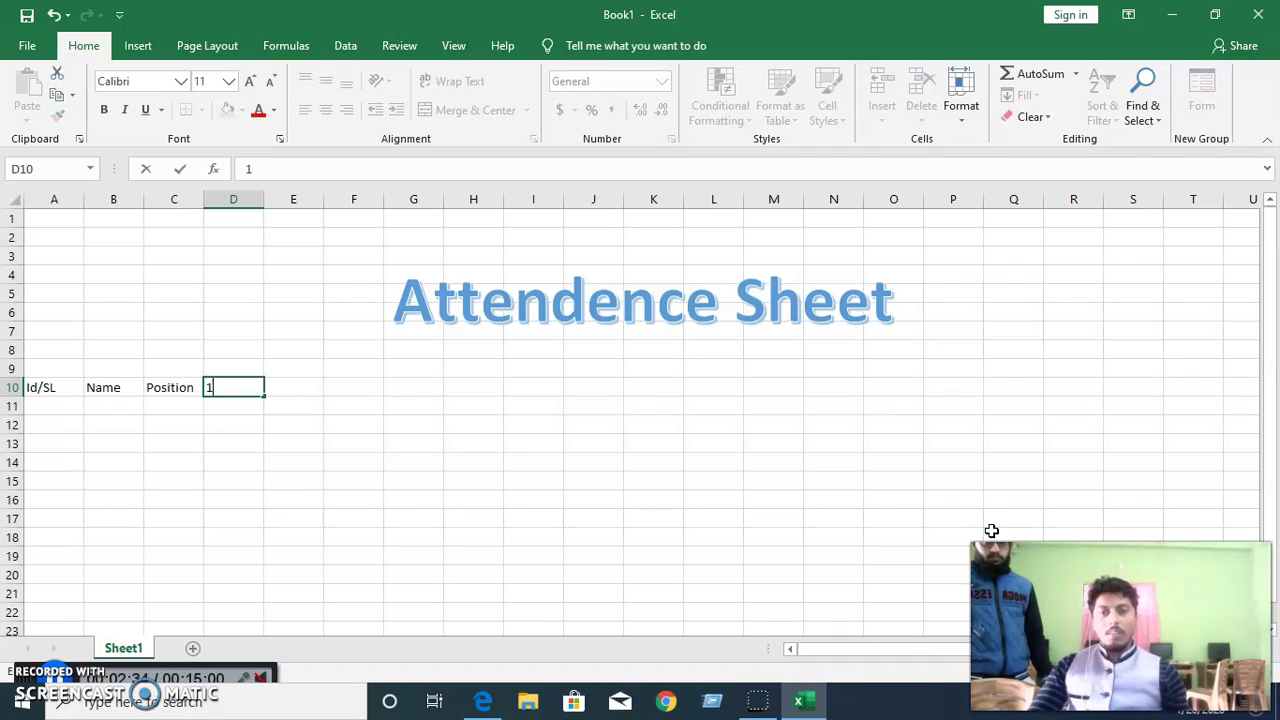
text(/1)
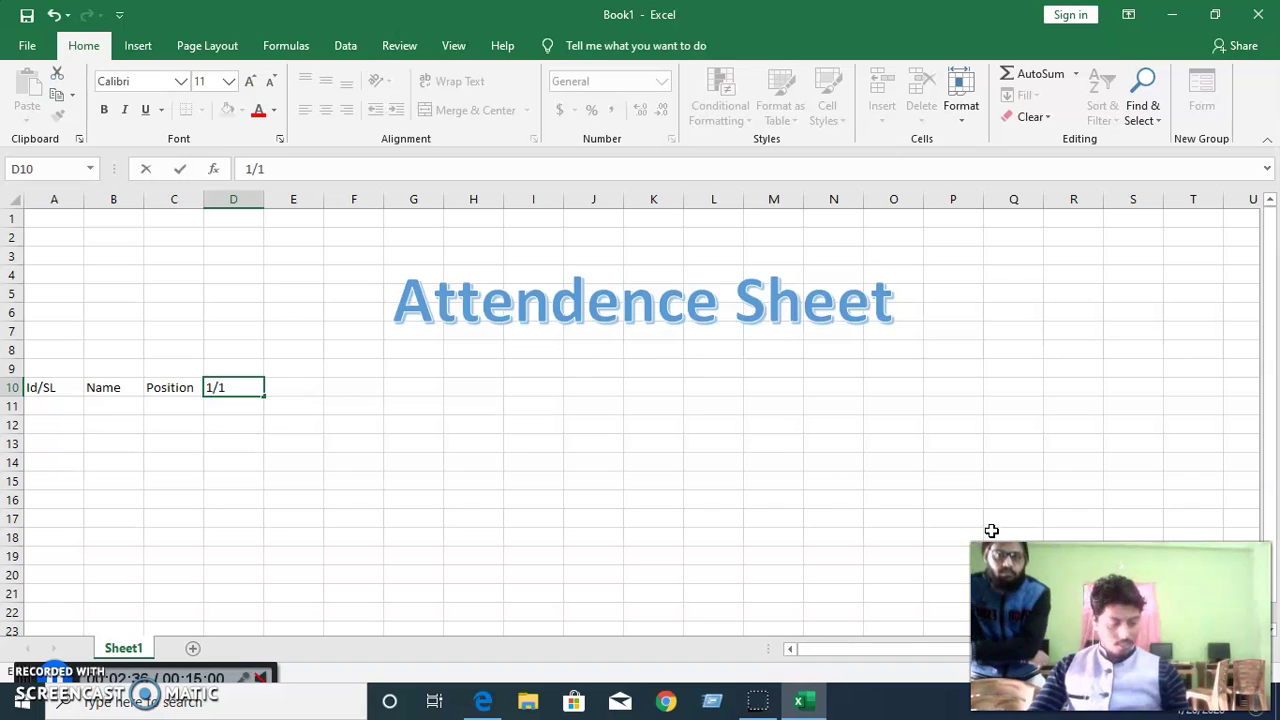
text(/2020)
click(568, 445)
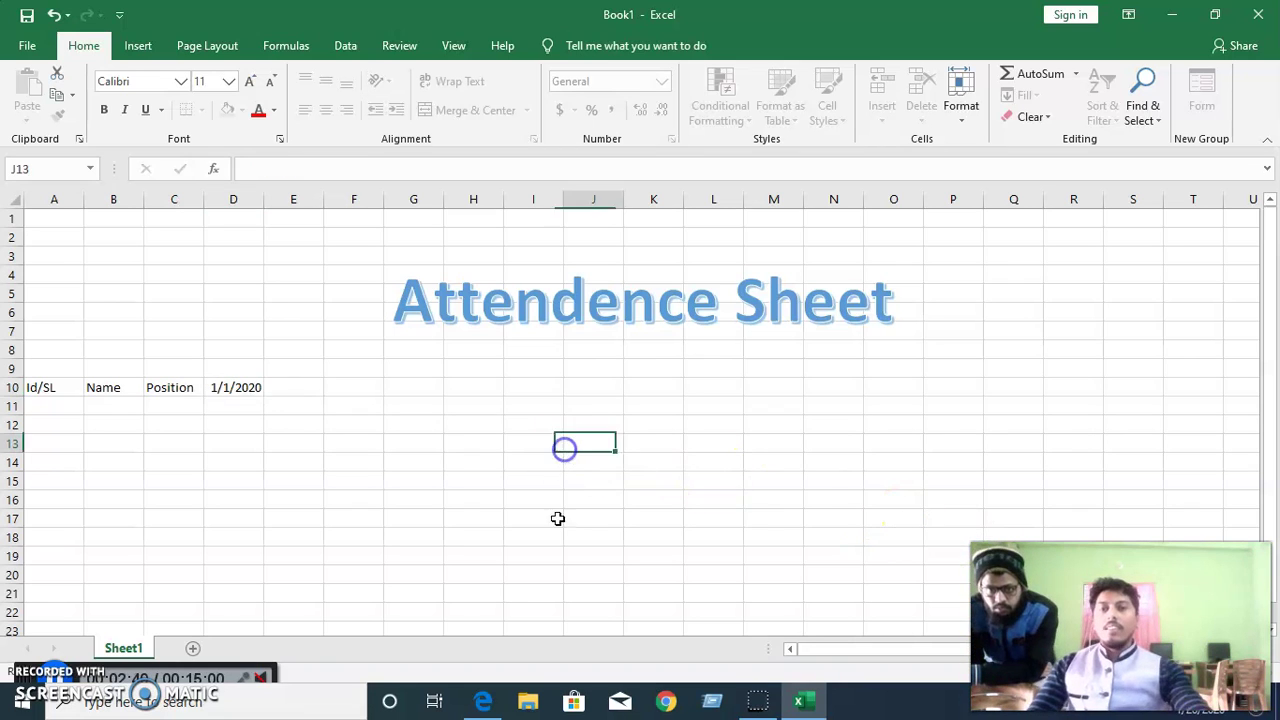
click(245, 387)
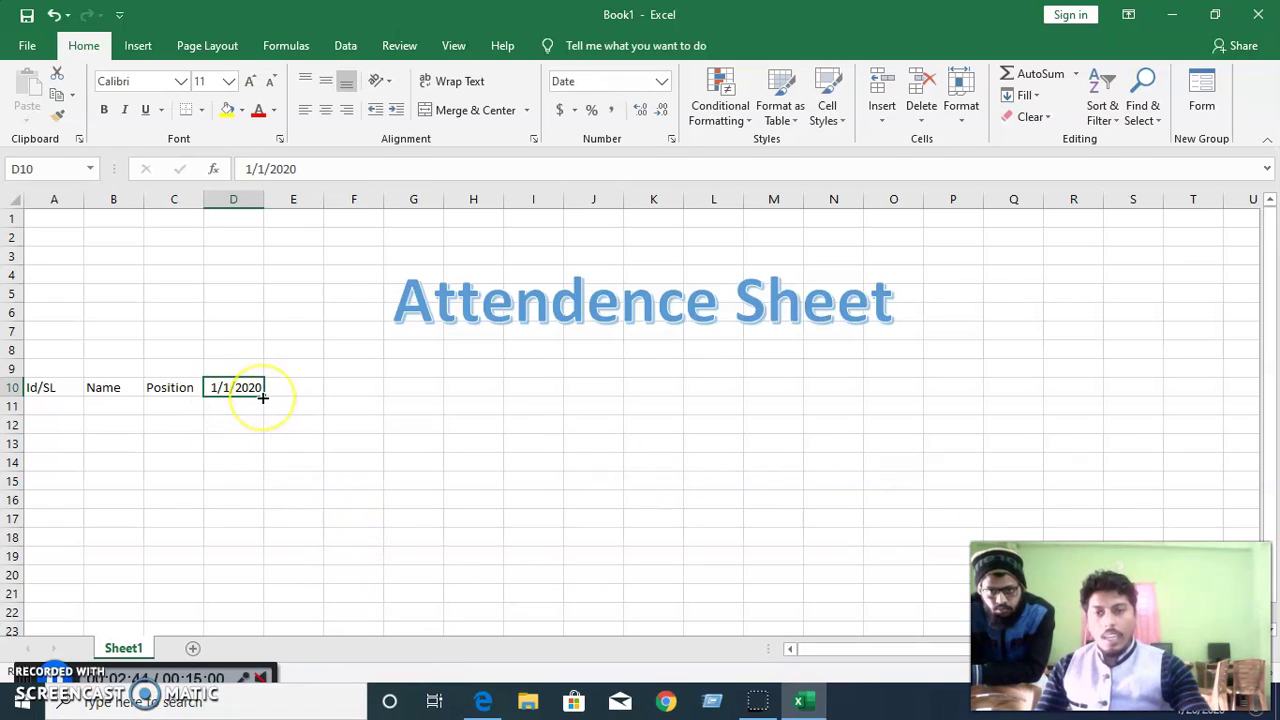
mouse_move(263, 396)
mouse_down()
mouse_move(811, 381)
mouse_move(777, 395)
mouse_move(804, 392)
mouse_up()
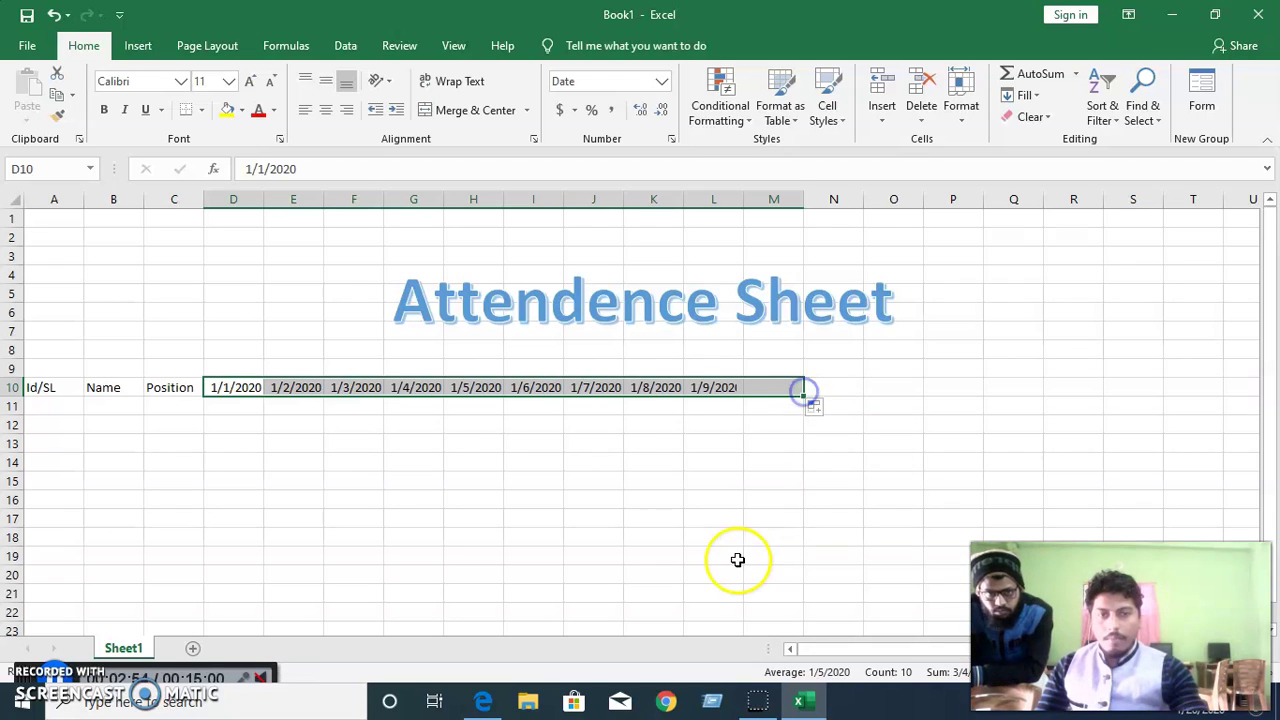
double_click(804, 199)
click(794, 500)
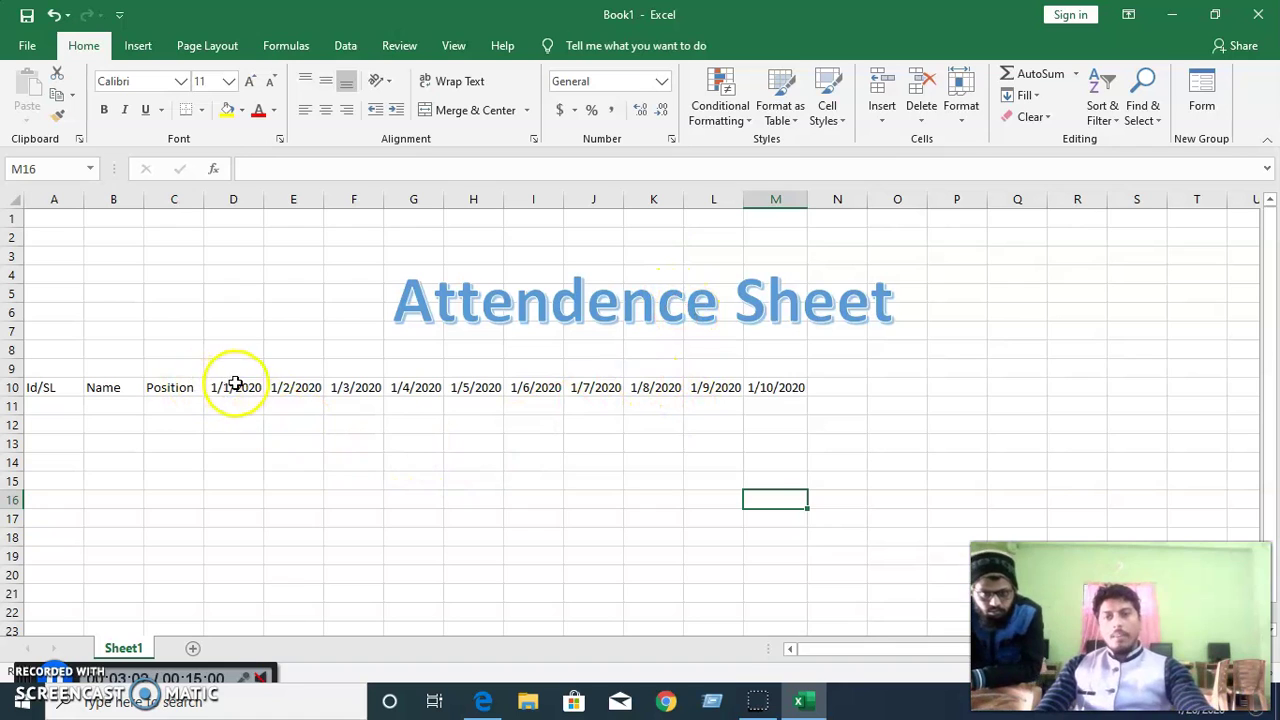
click(607, 442)
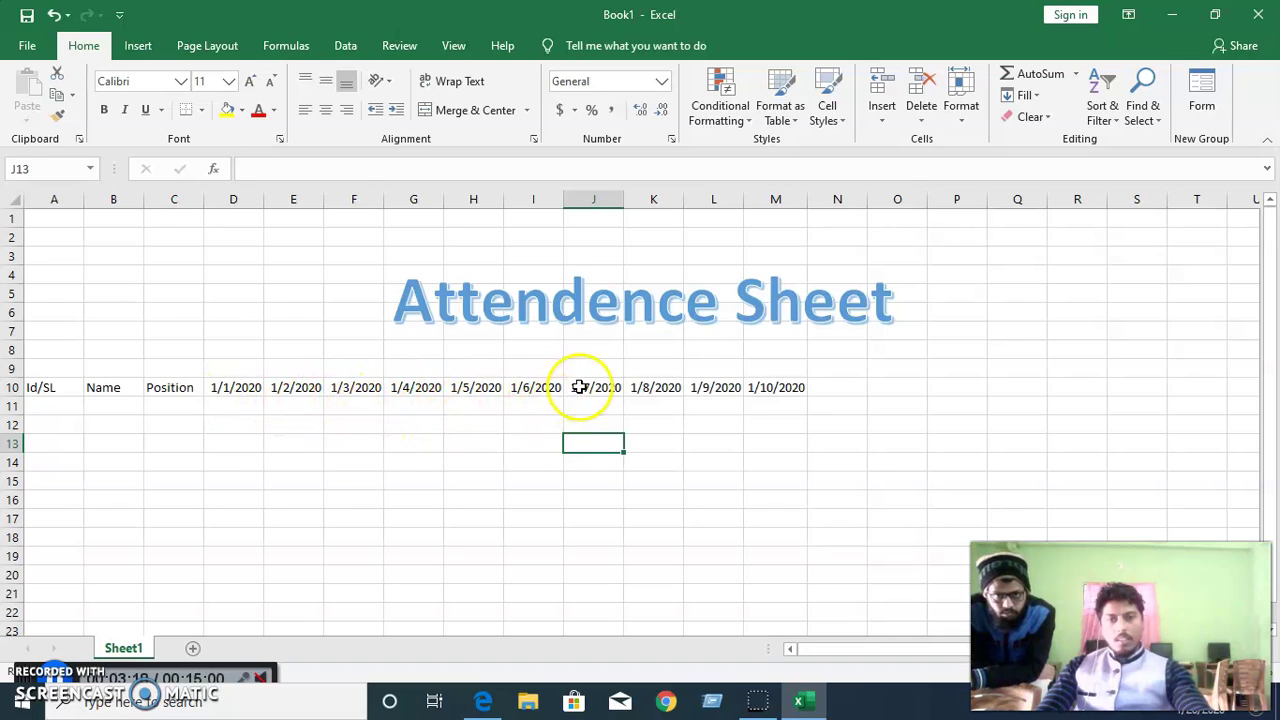
click(346, 497)
click(228, 395)
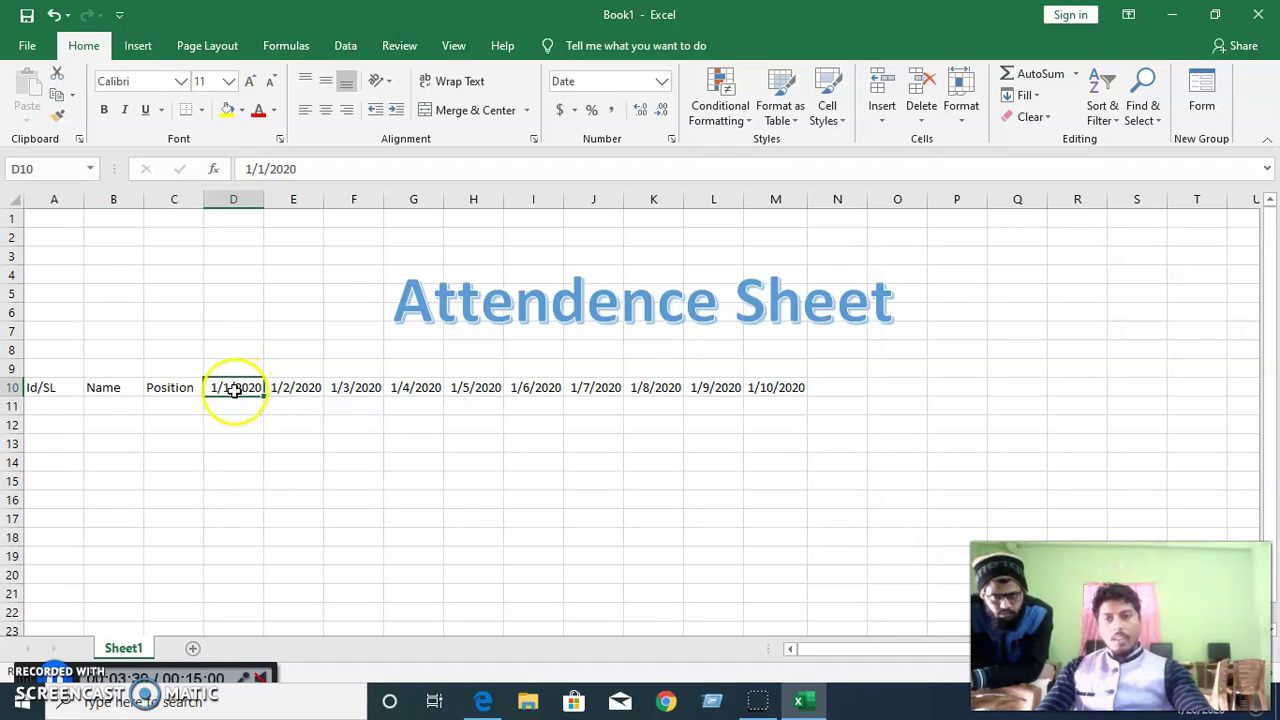
- Open Format Cells for D10 and look through its tabs, dismissing an antivirus notification
right_click(233, 391)
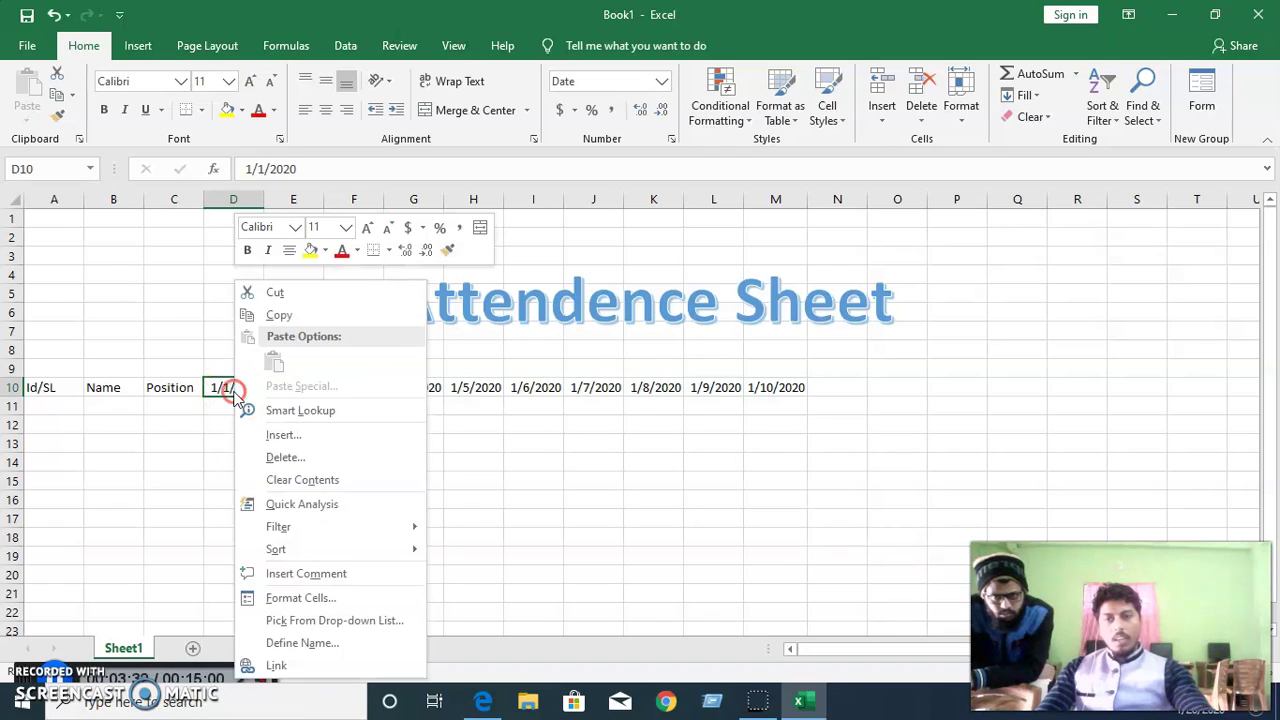
click(311, 606)
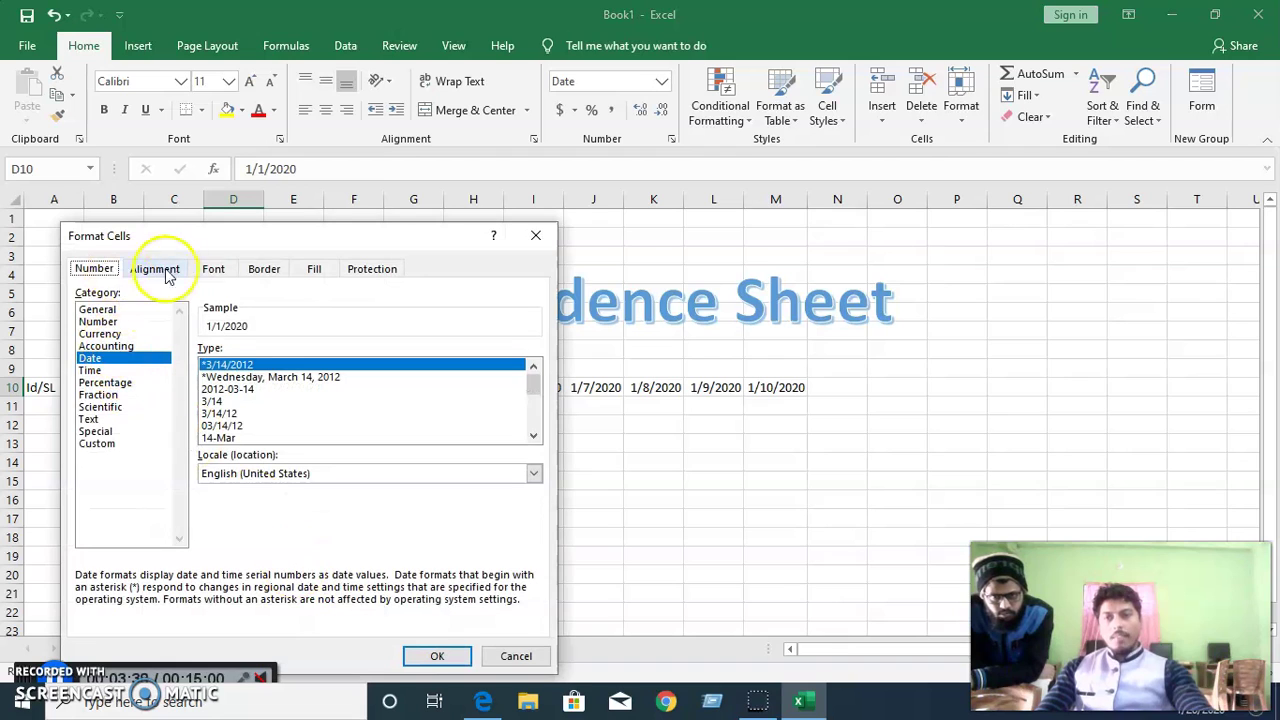
click(105, 272)
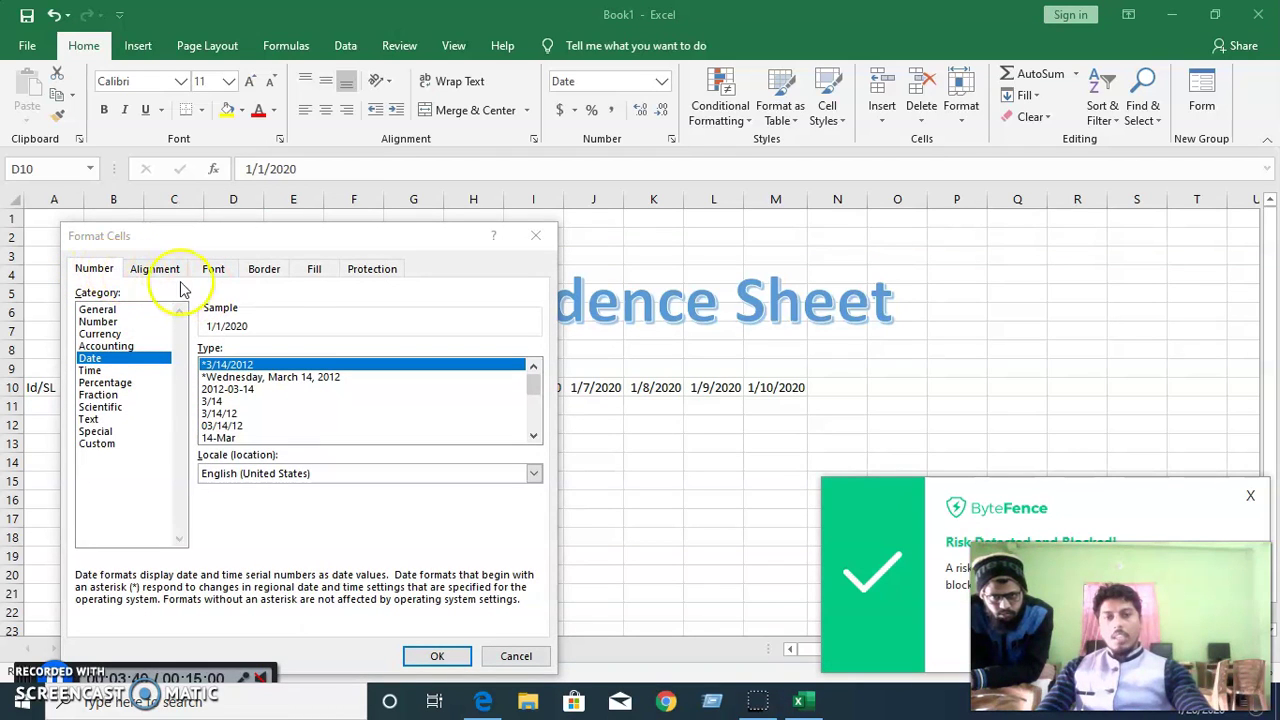
click(1249, 495)
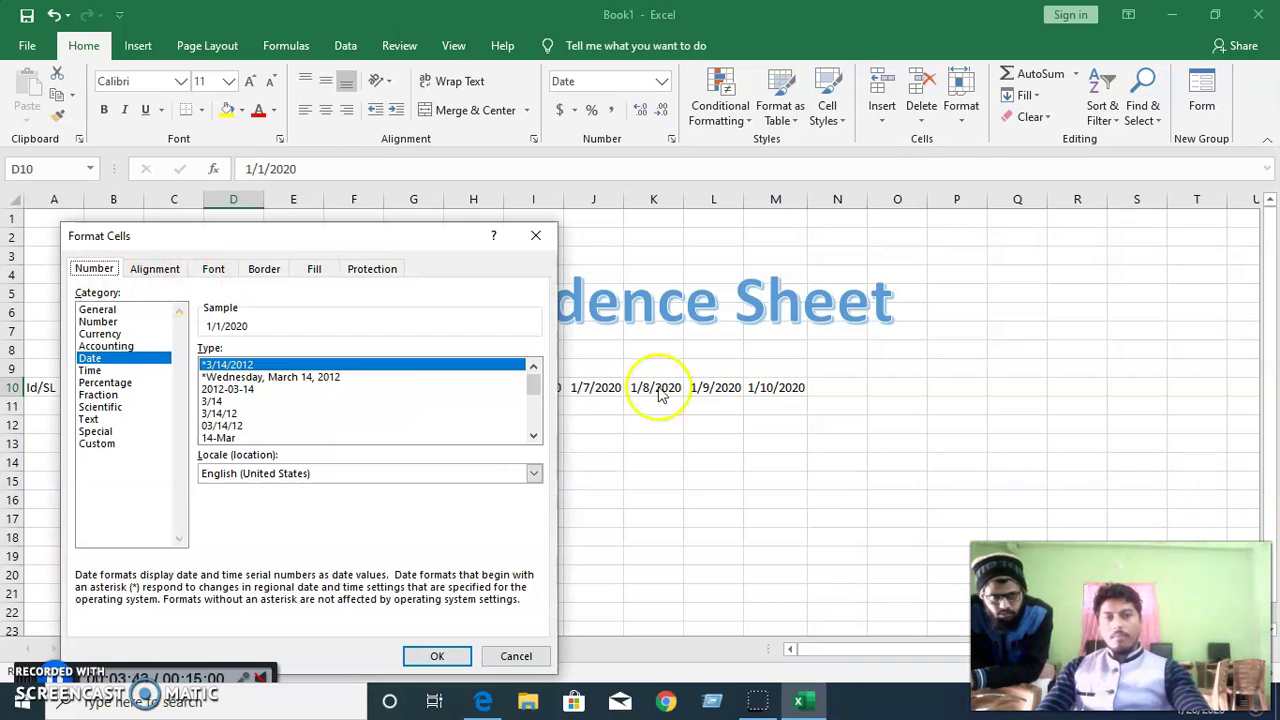
click(153, 276)
click(216, 274)
click(263, 272)
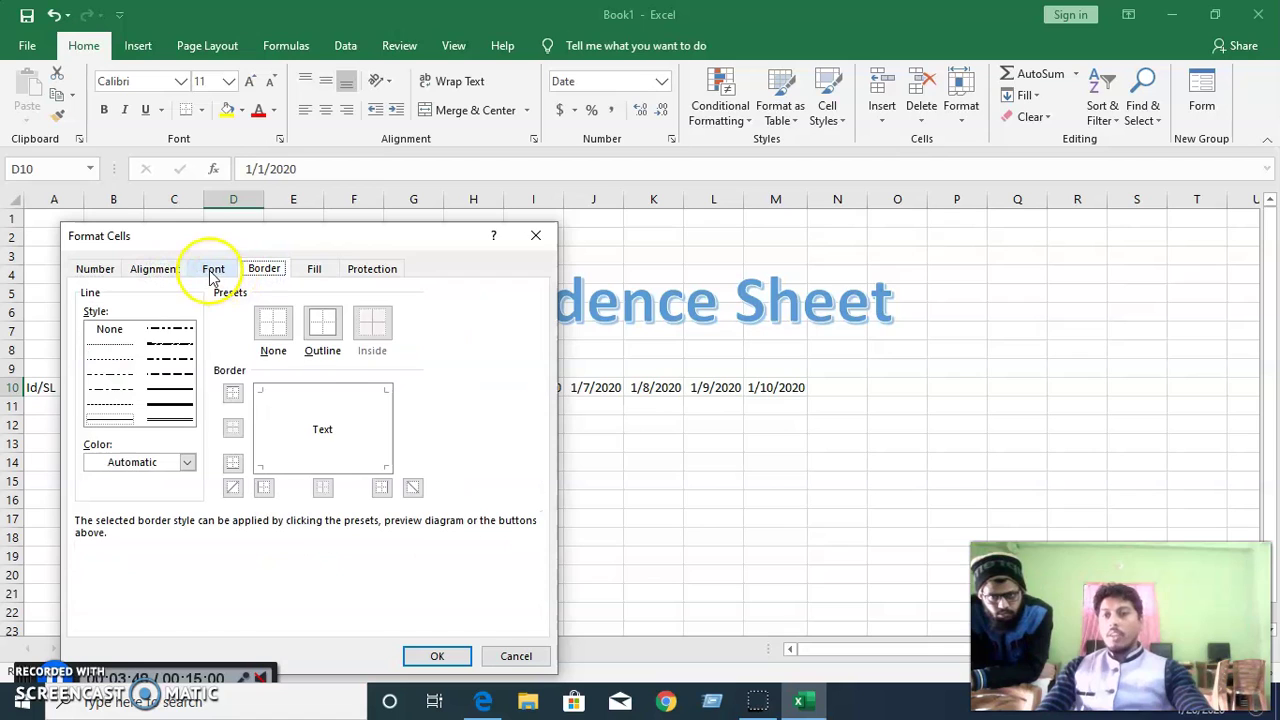
click(212, 277)
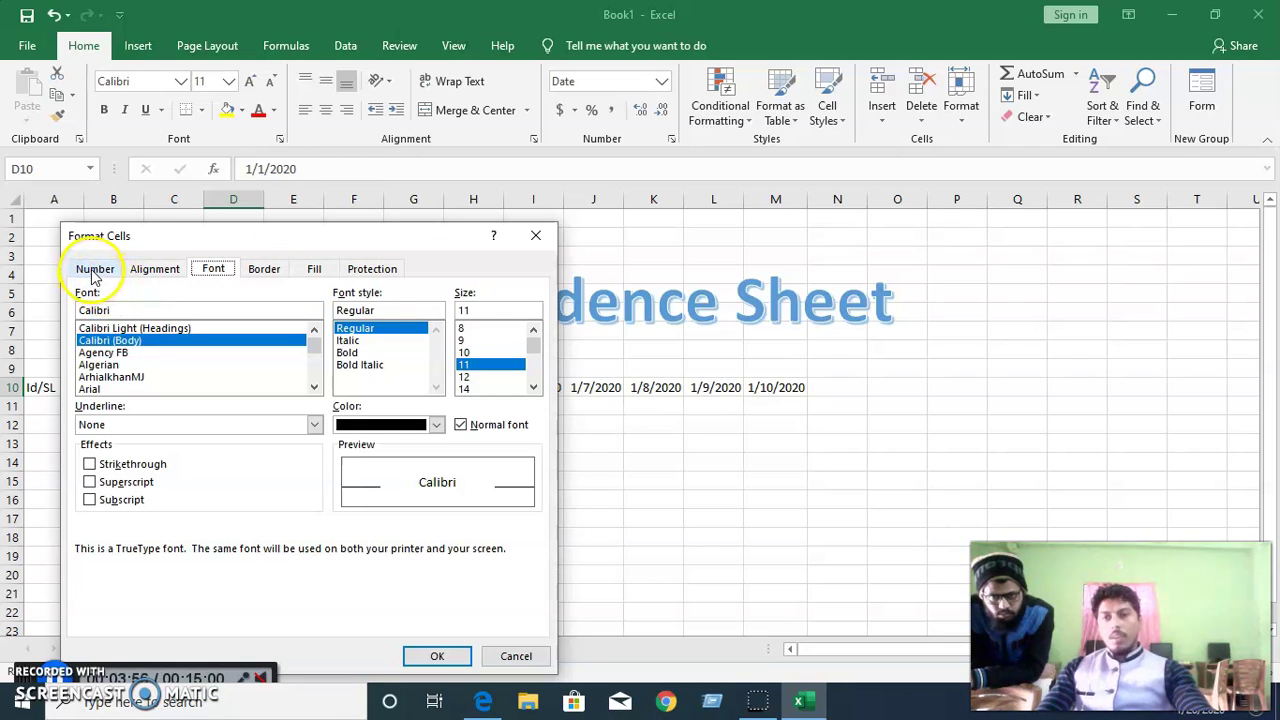
click(94, 270)
click(97, 310)
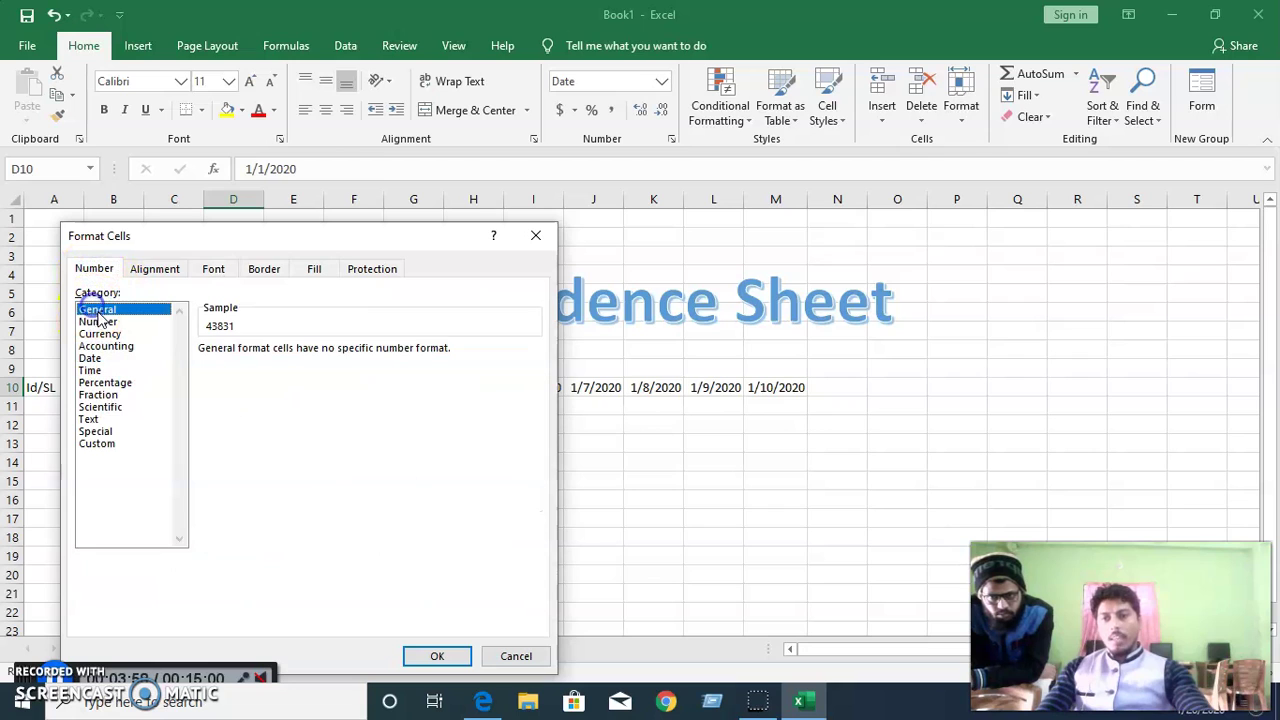
click(98, 321)
click(97, 309)
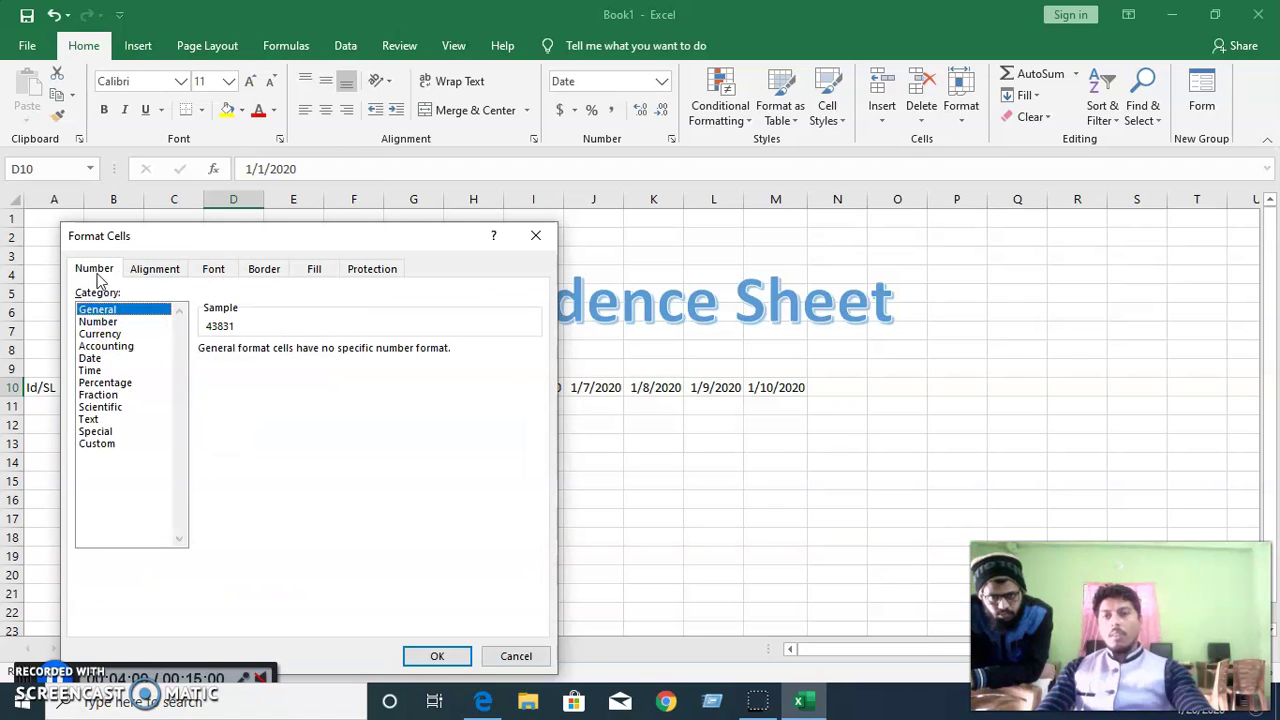
- Apply the 14-Mar-12 Date format to D10 so it reads 1-Jan-20
click(92, 359)
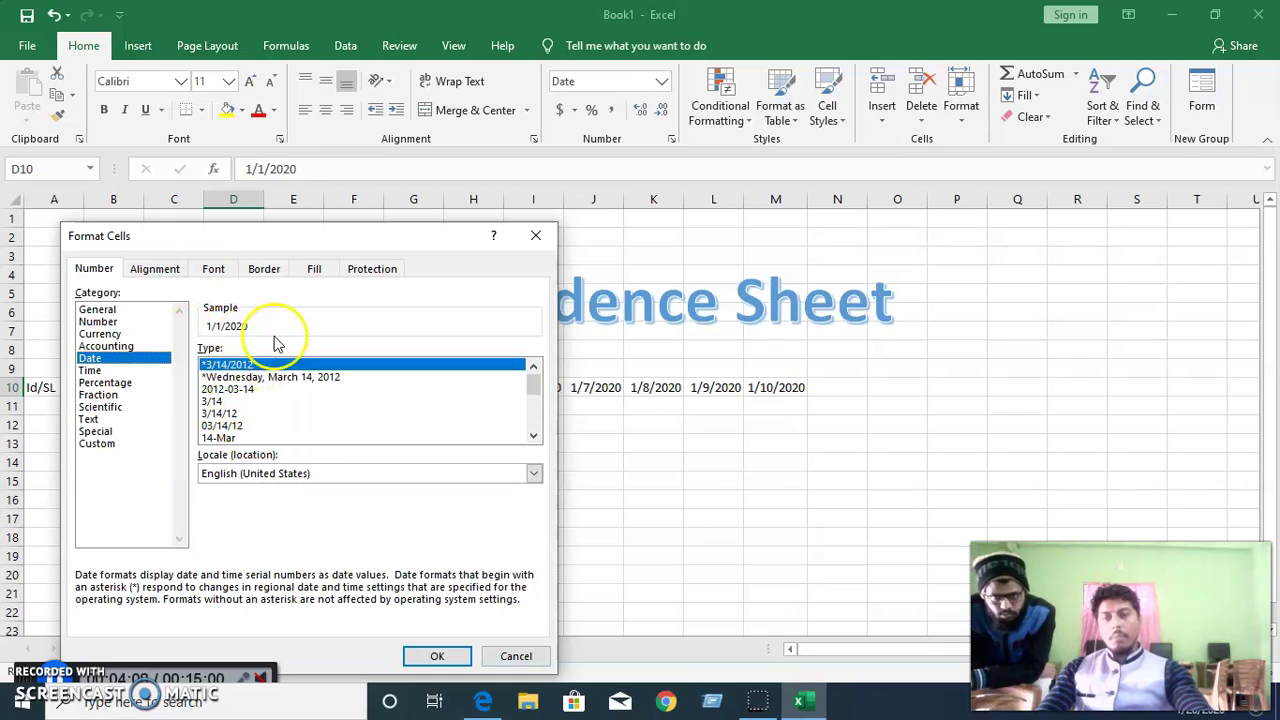
click(241, 378)
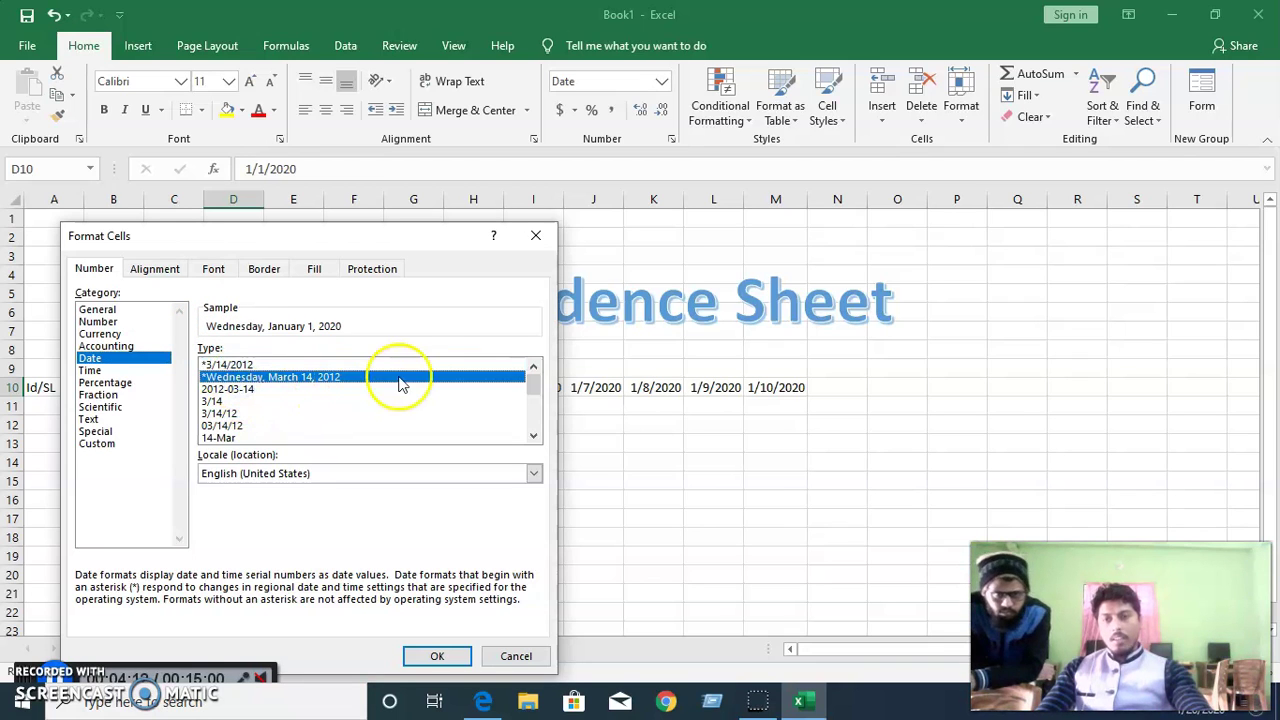
click(235, 390)
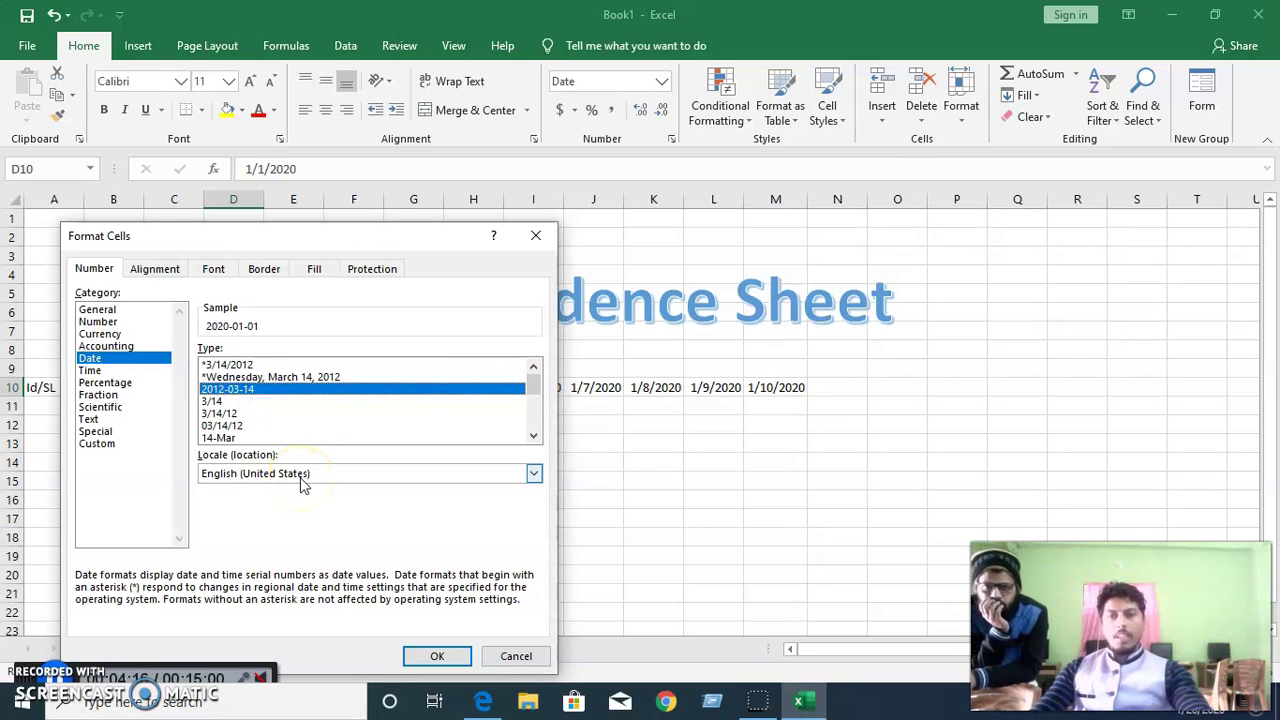
click(224, 402)
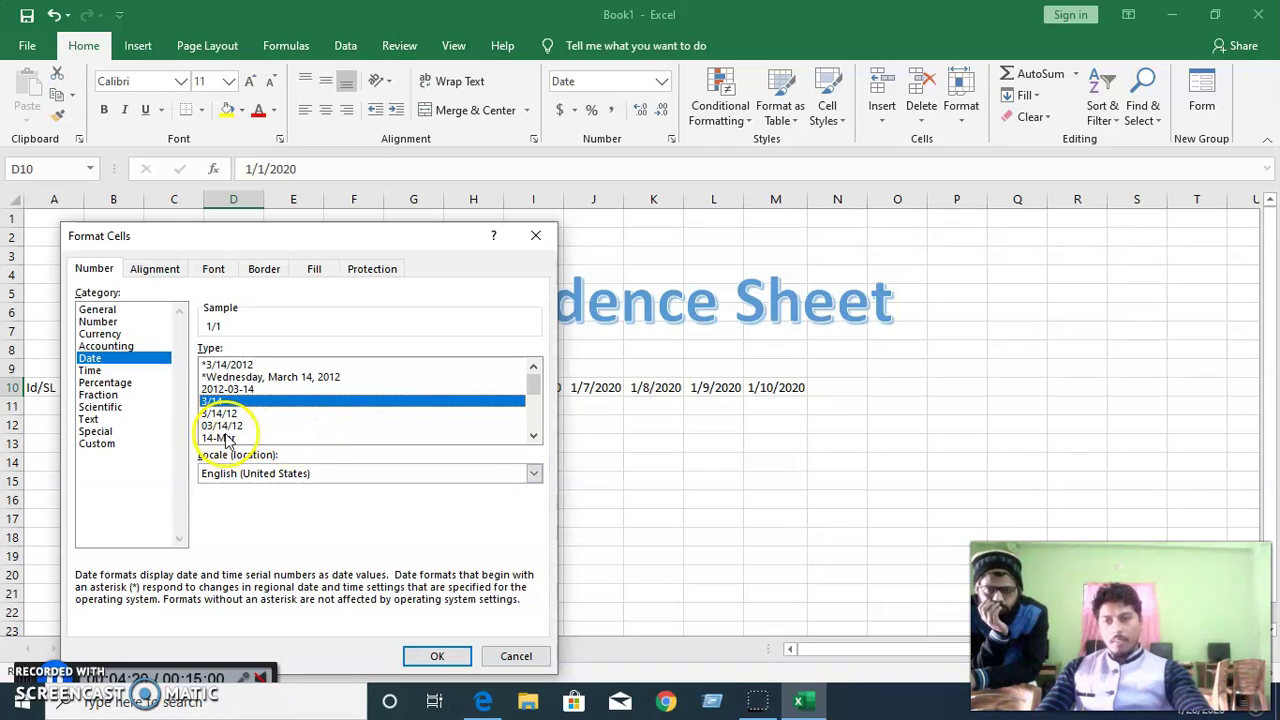
click(534, 437)
click(534, 437)
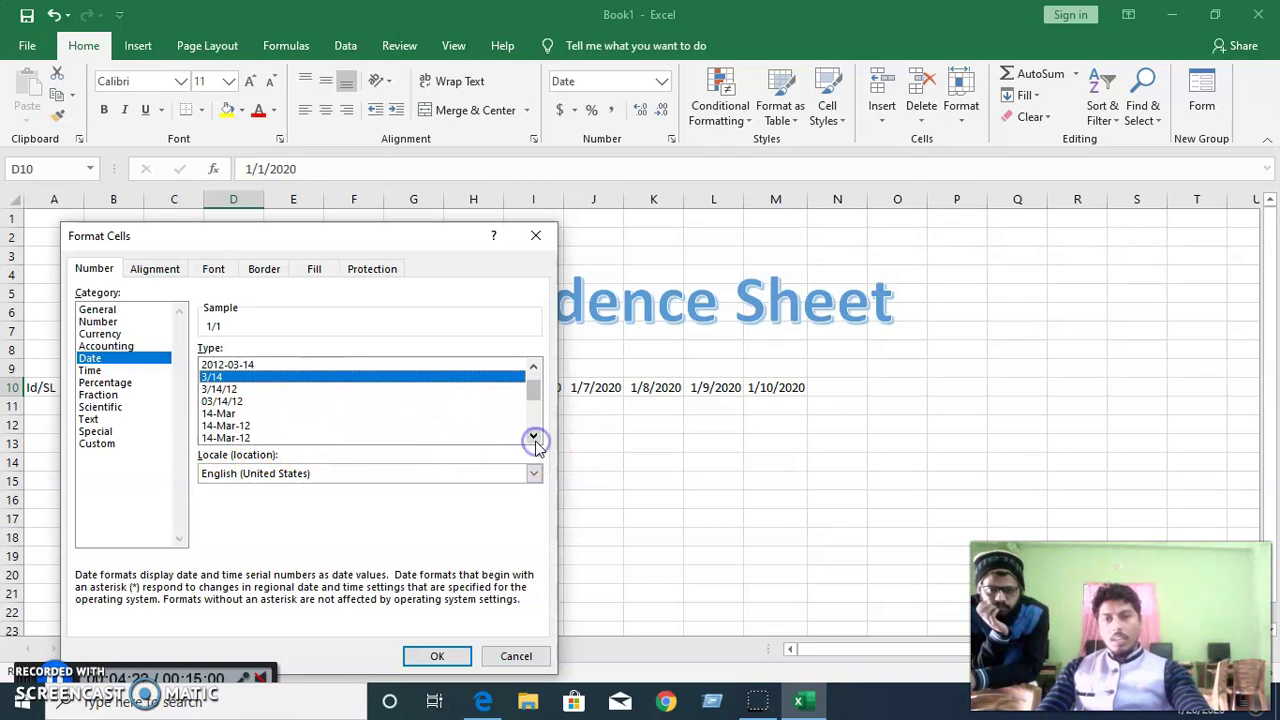
click(534, 437)
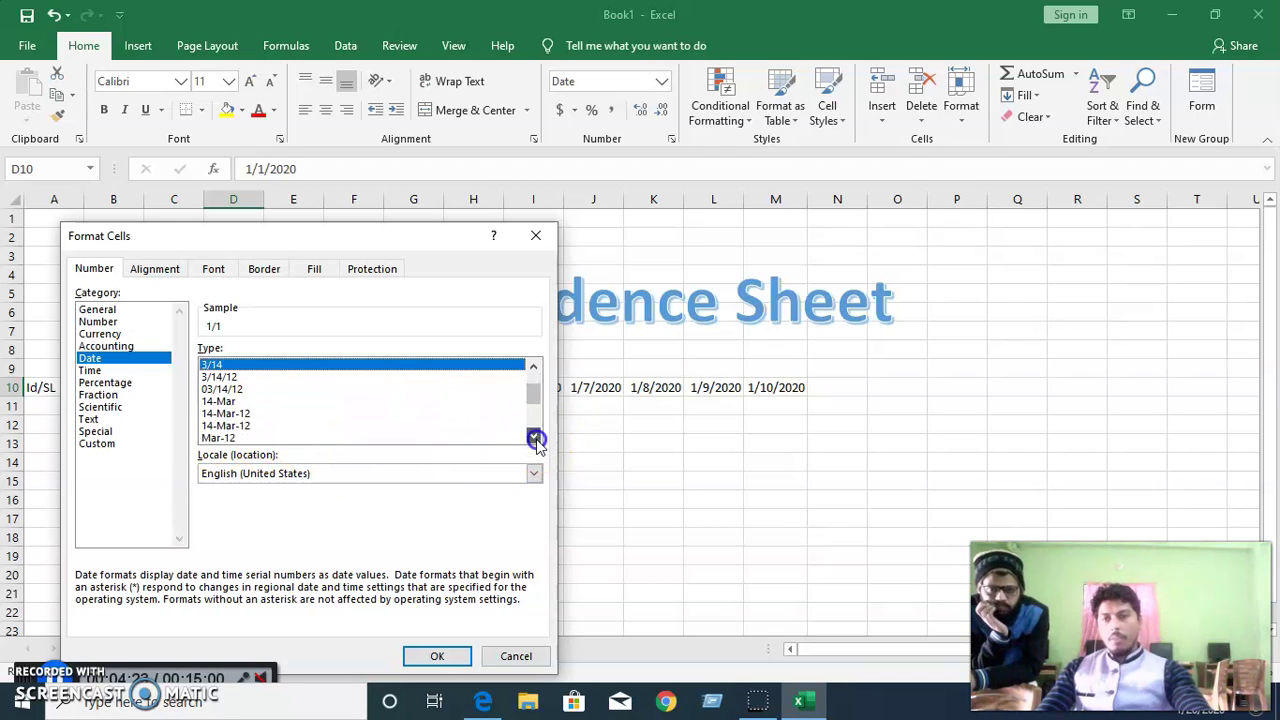
click(245, 413)
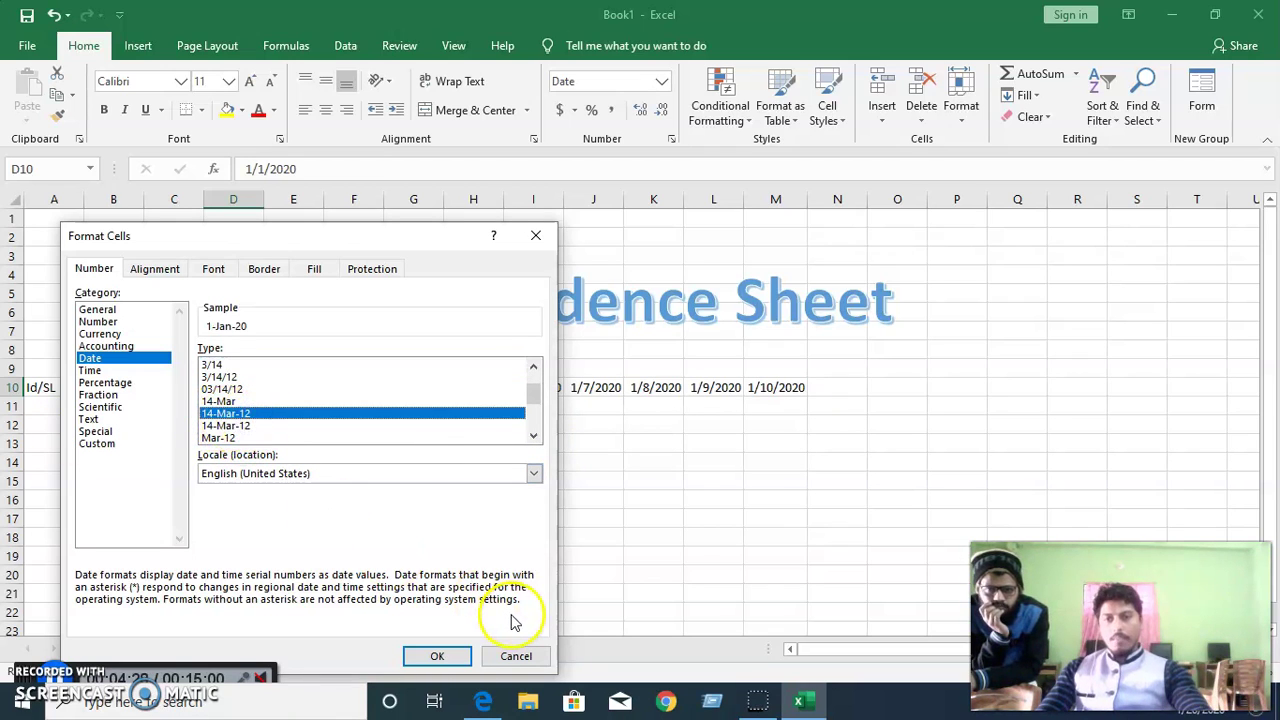
click(447, 656)
click(408, 519)
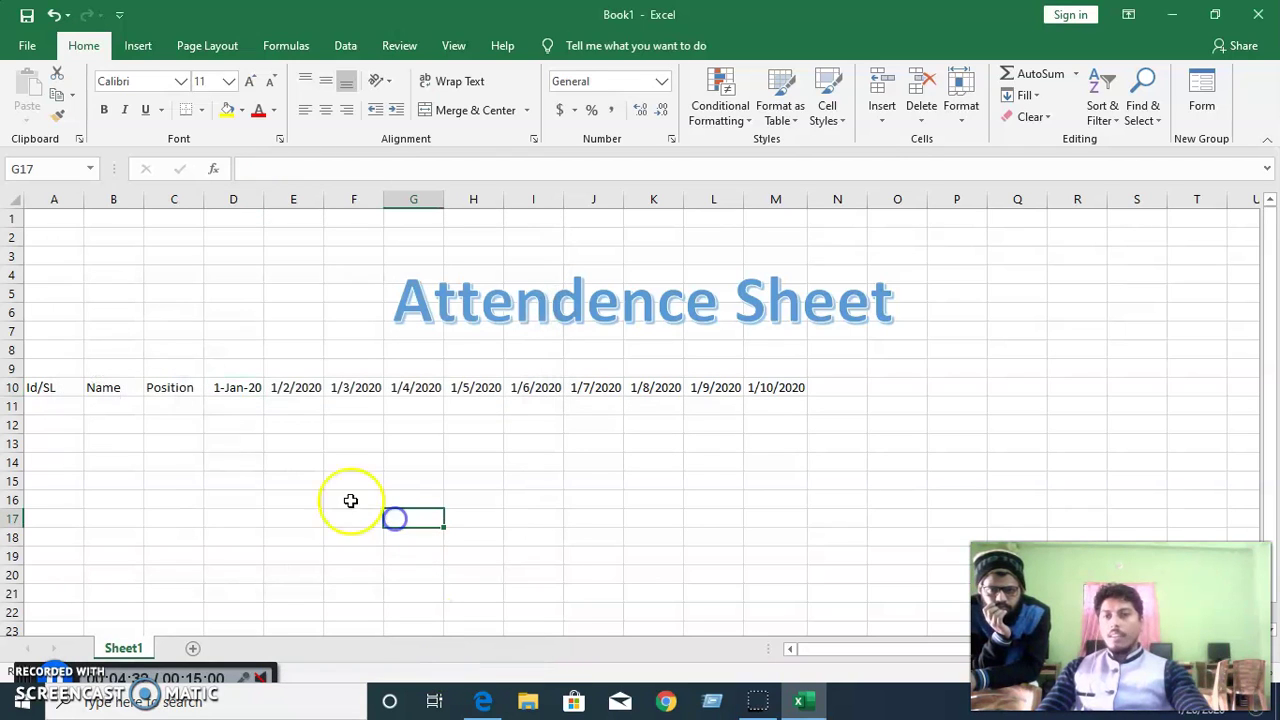
- Fill D10's formatted date across to M10, giving 1-Jan-20 through 10-Jan-20
click(233, 396)
drag(267, 396, 828, 409)
click(269, 501)
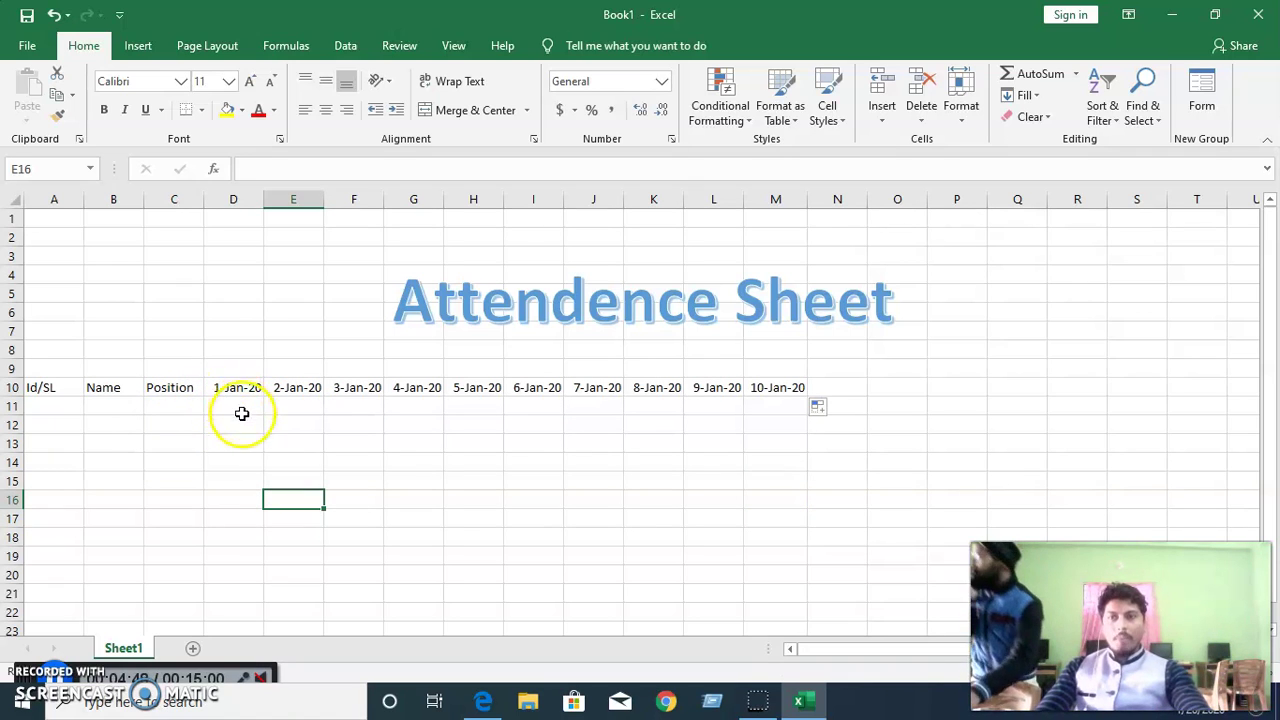
- Add the headers Total Day, Present, Absent and Half Day in N10:Q10
click(858, 390)
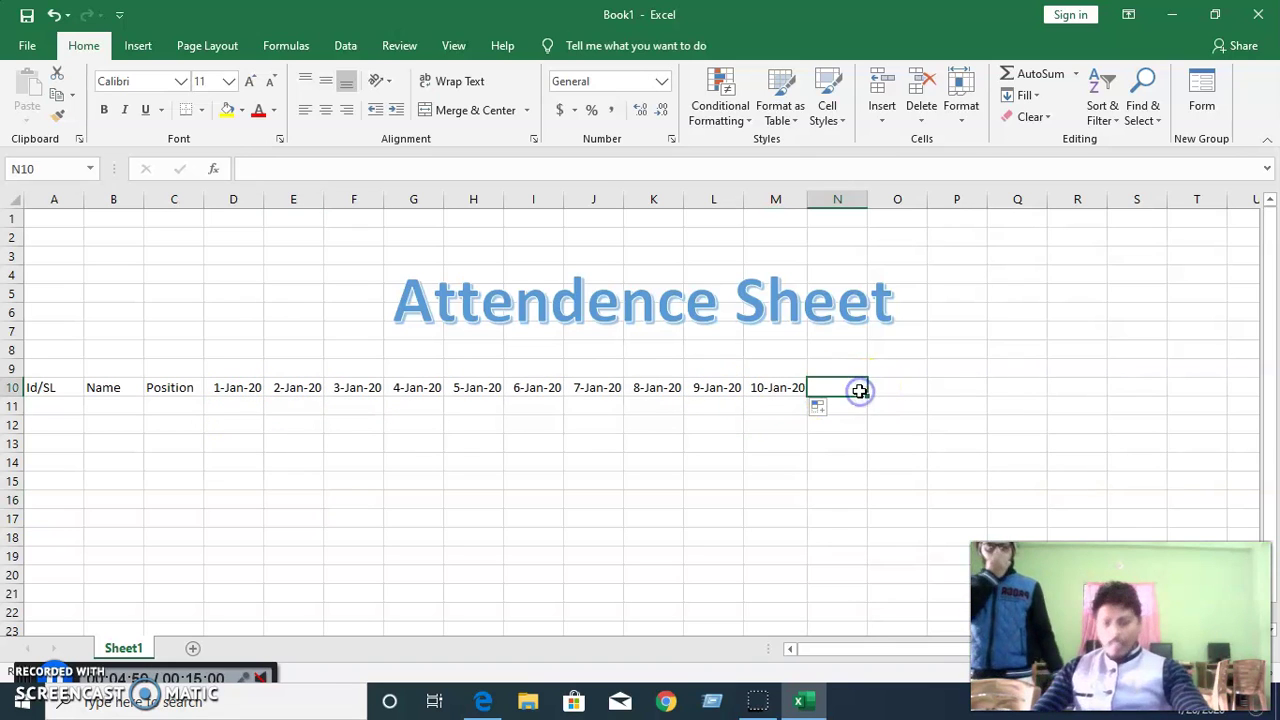
text(Total Day)
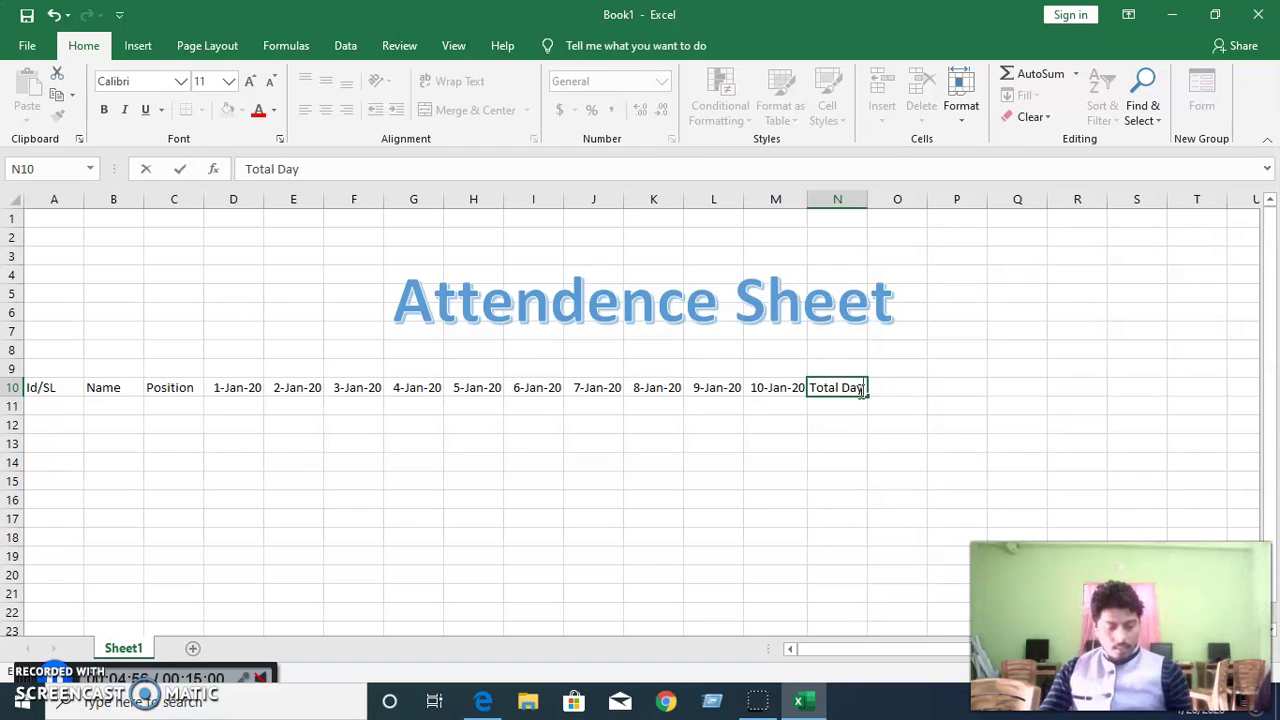
key(Tab)
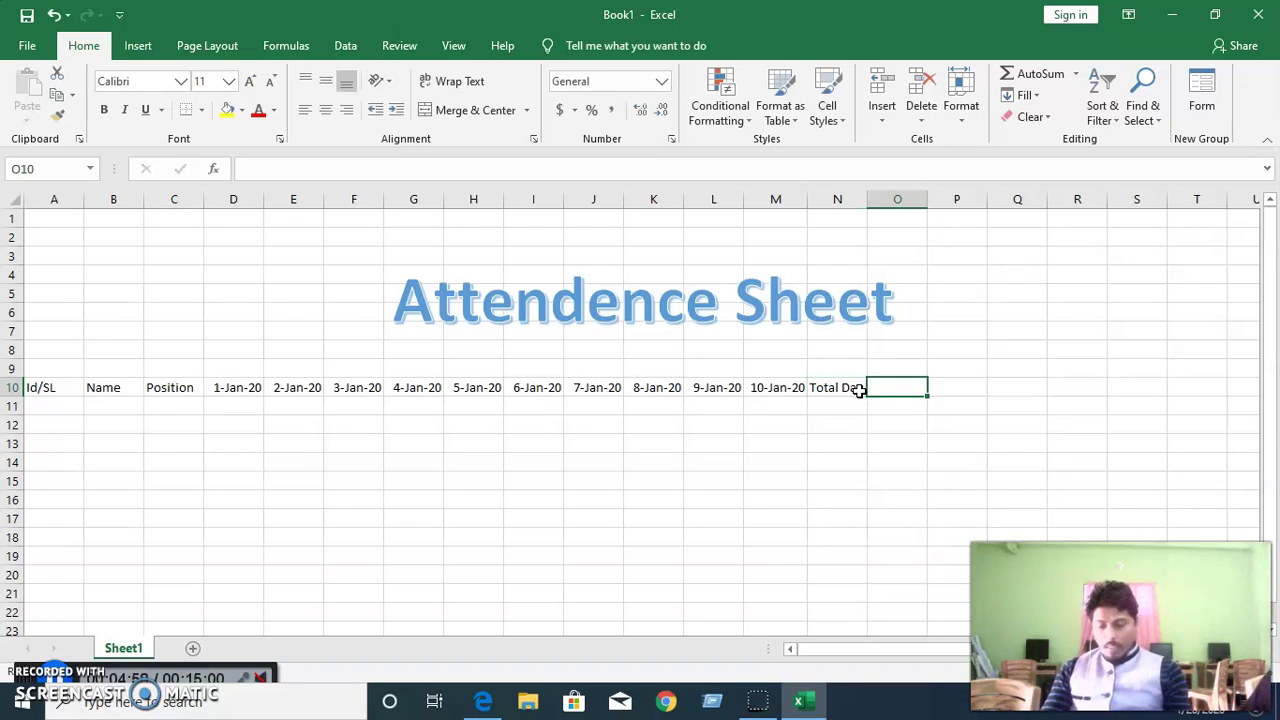
text(Present)
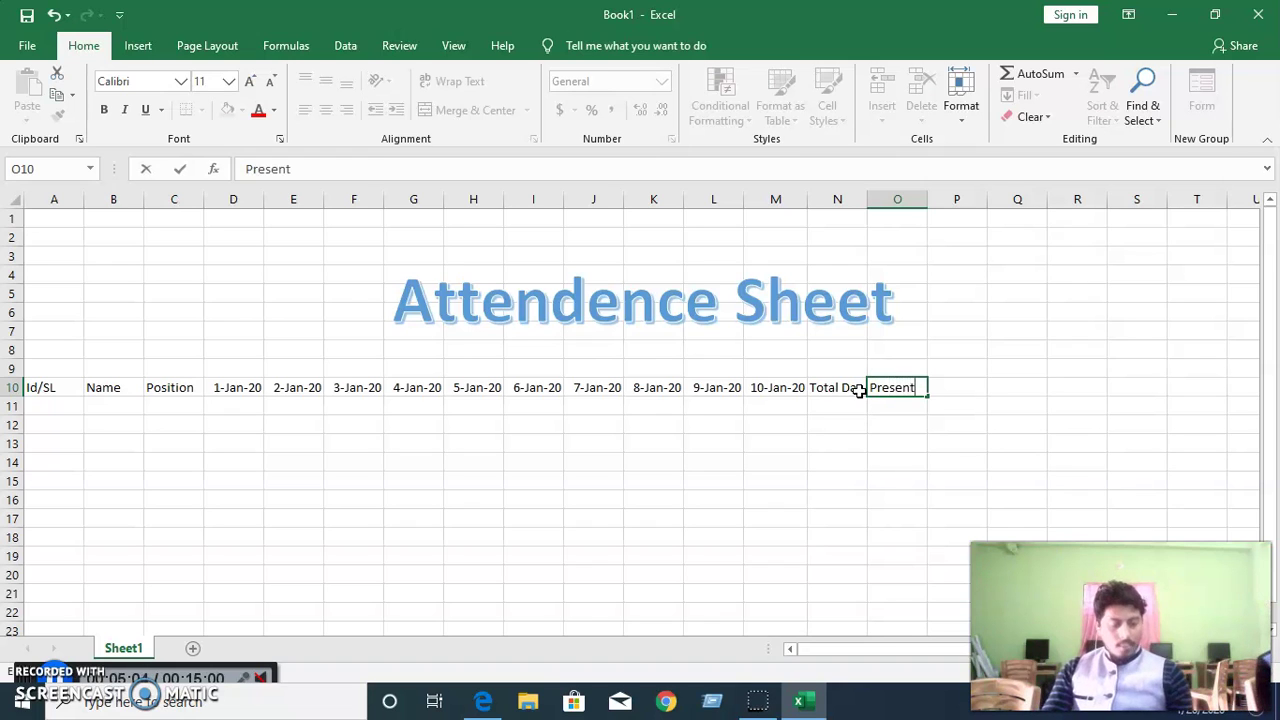
key(Tab)
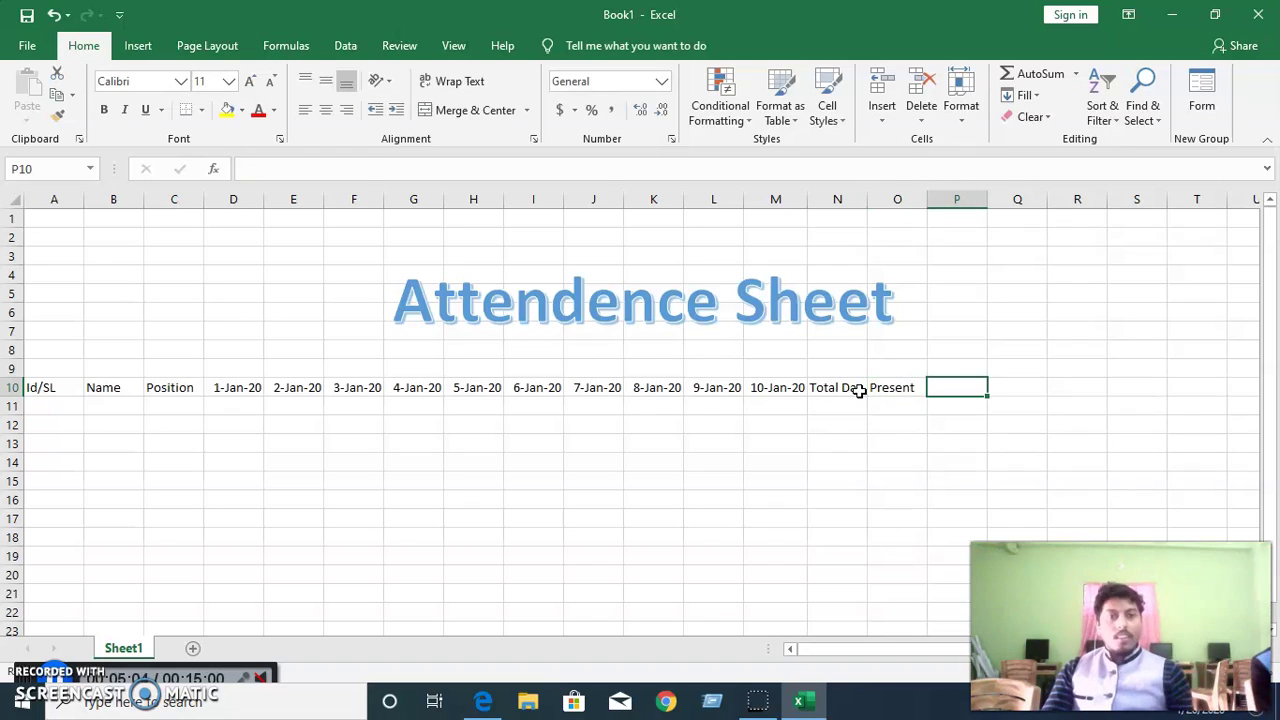
text(Absent)
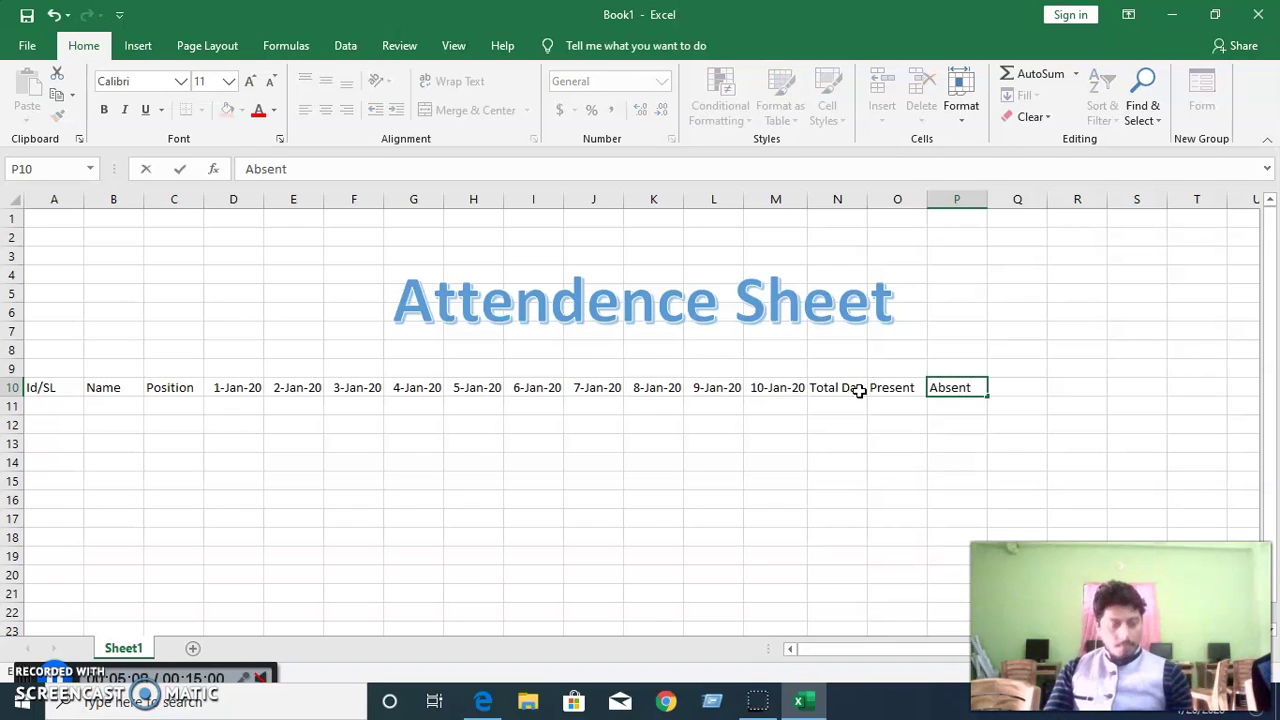
key(Tab)
text(Ha)
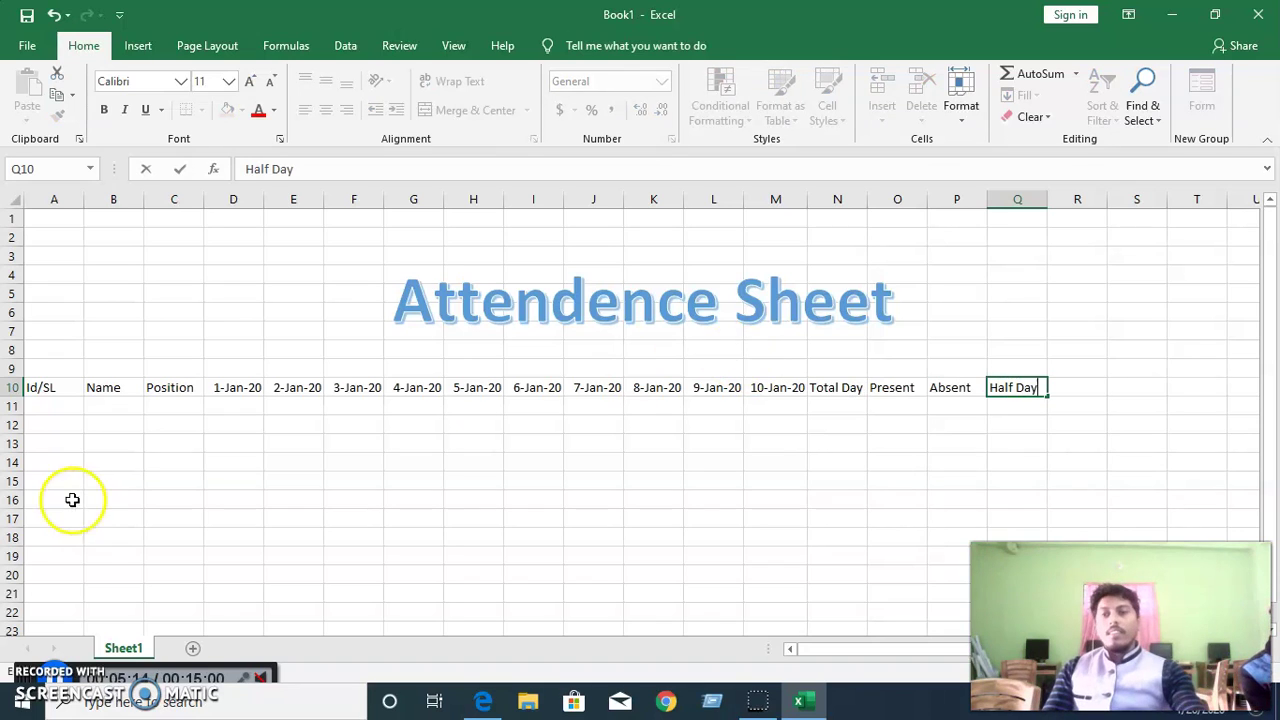
click(58, 408)
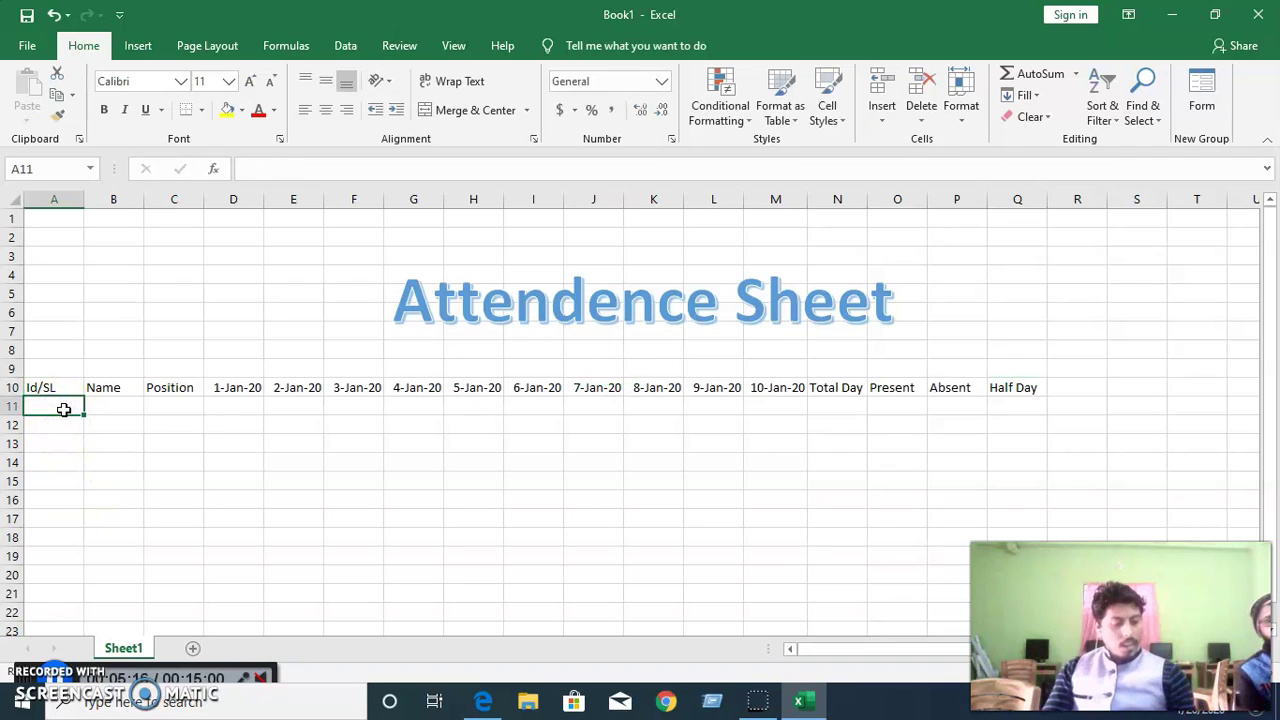
- Enter the employee's ID, name and Supervisor in A11:C11, then autofit column C
text(11212)
click(103, 406)
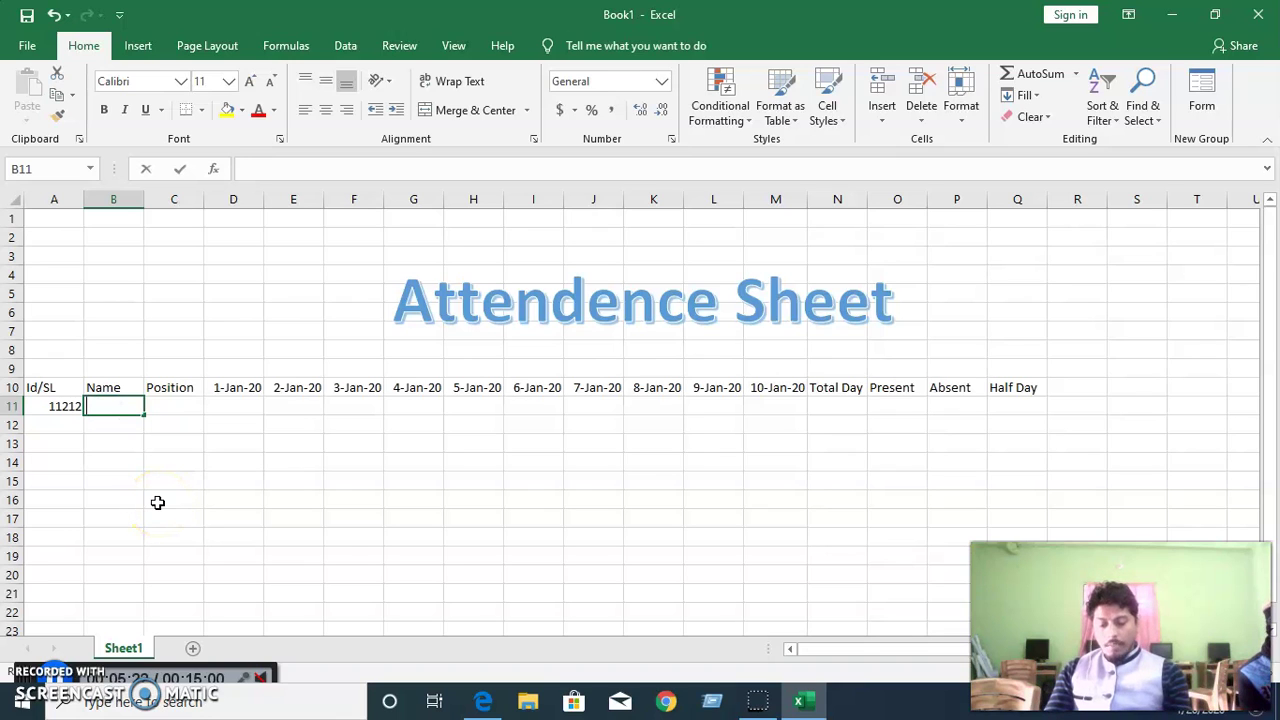
text(Murad)
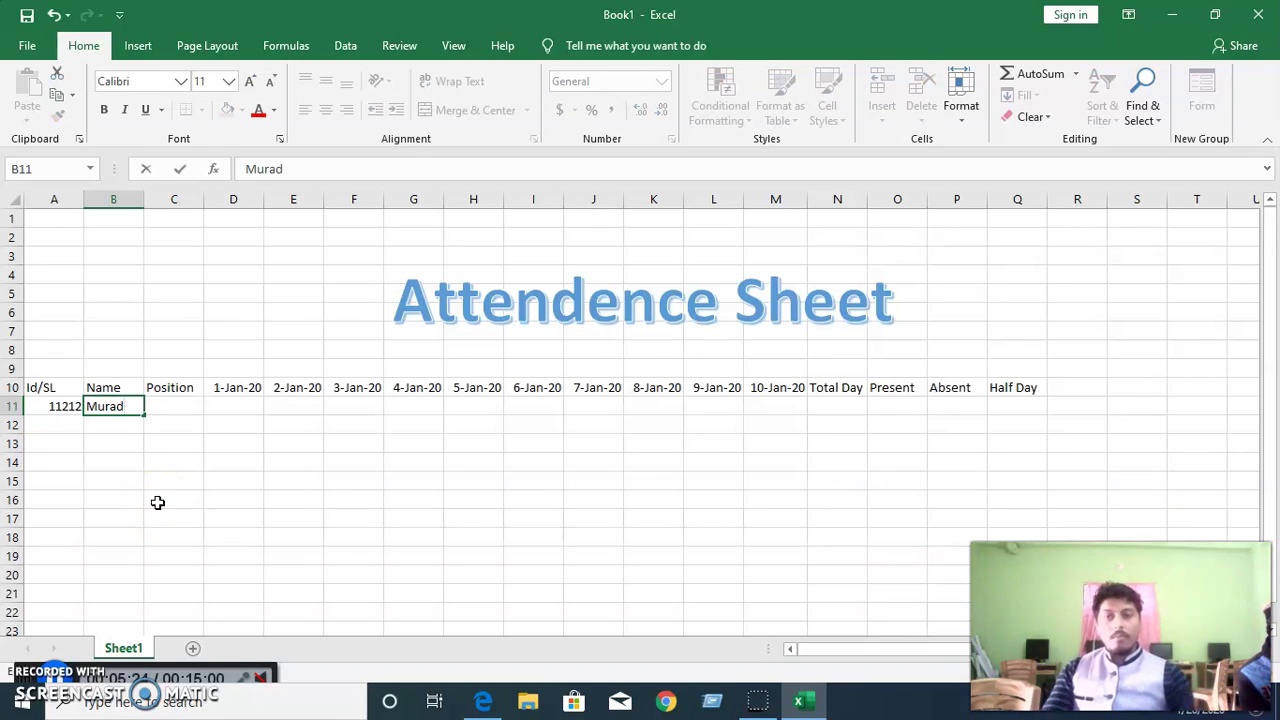
click(168, 410)
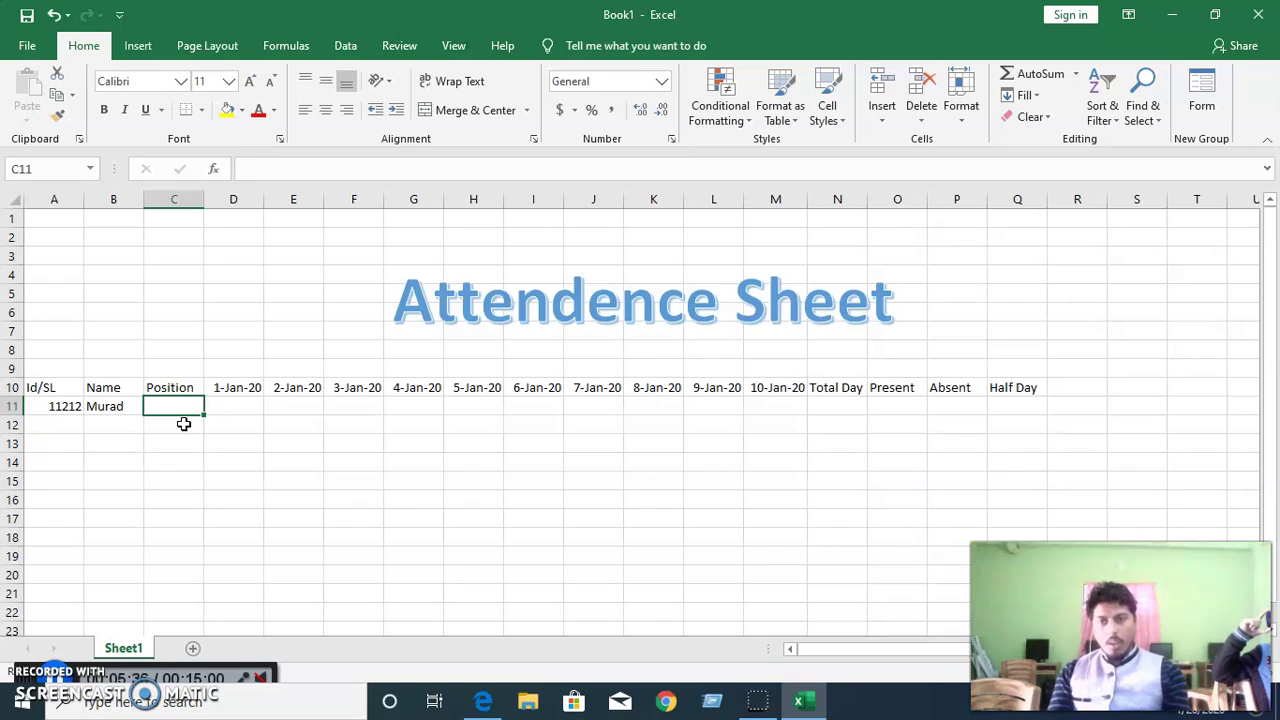
text(Supervisor)
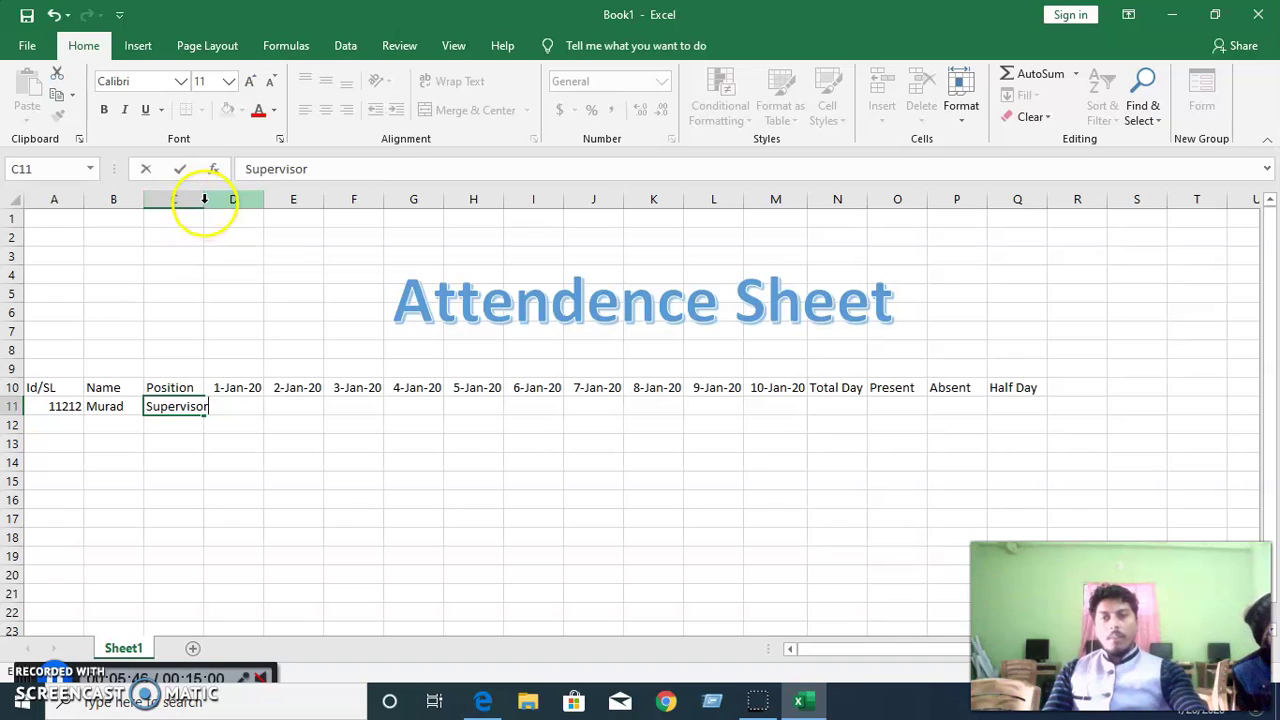
click(204, 200)
double_click(204, 200)
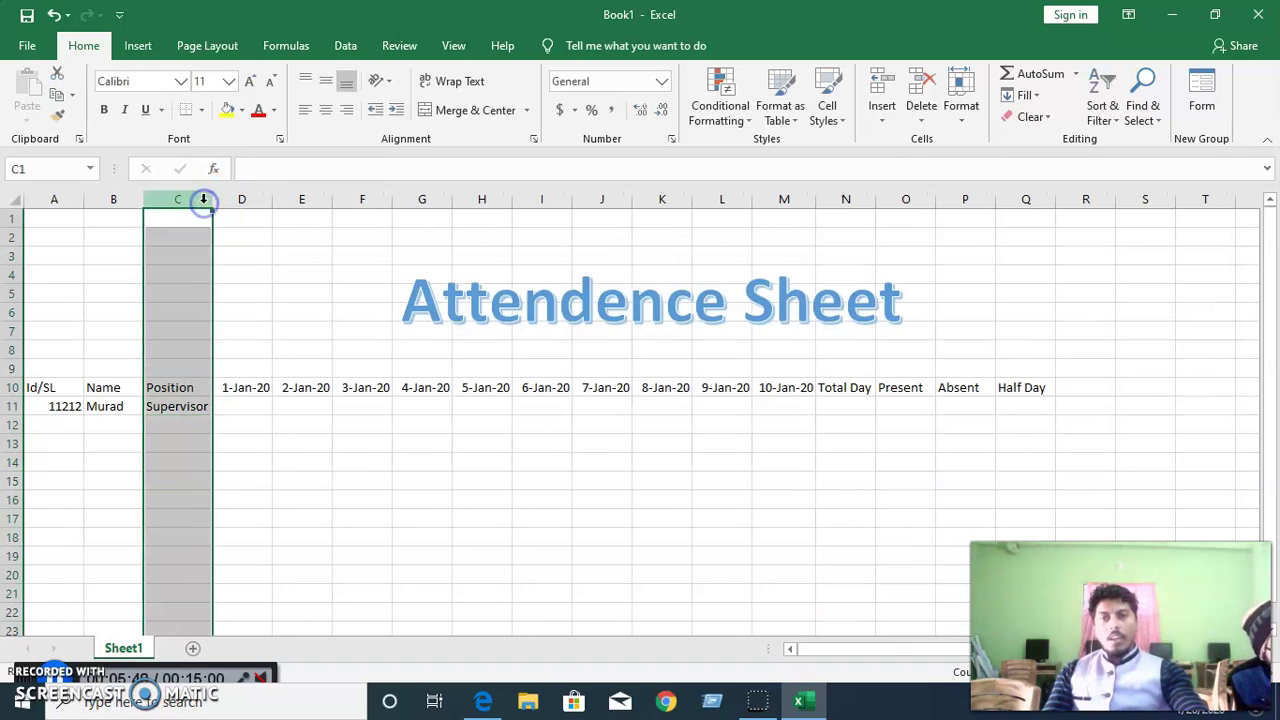
- Mark the first three days P, A and HD in D11:F11
click(247, 406)
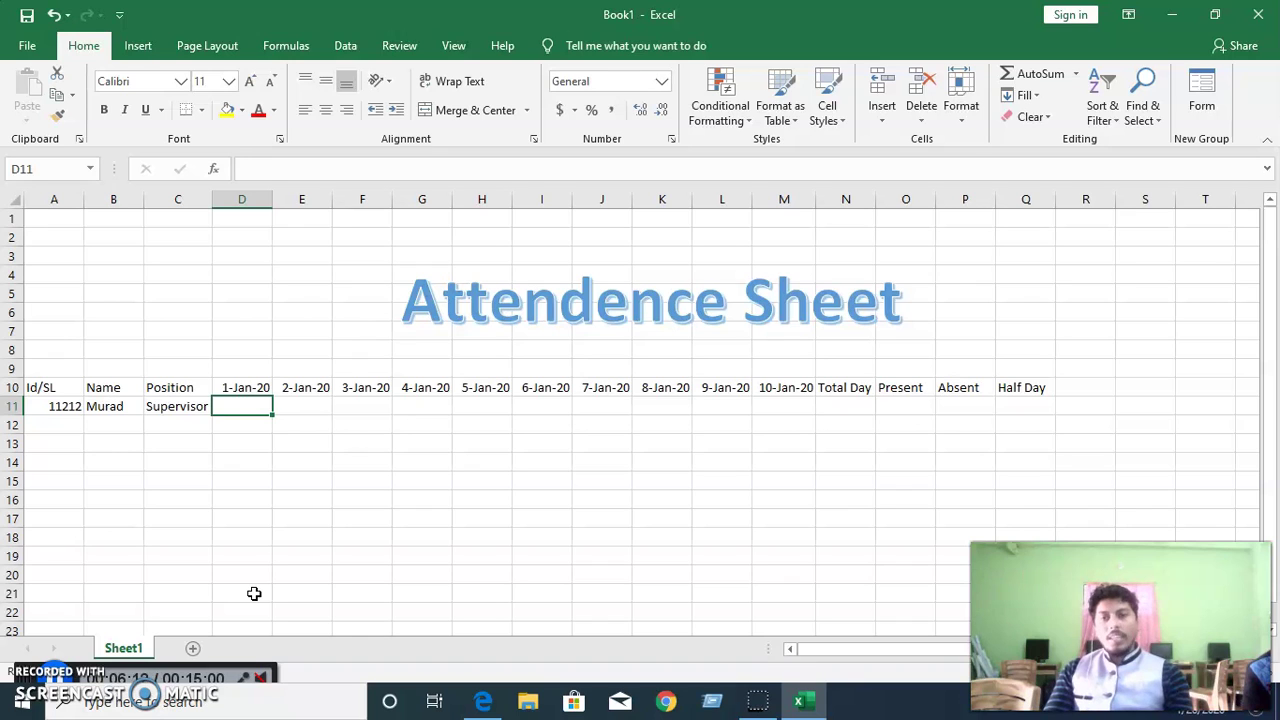
text(P)
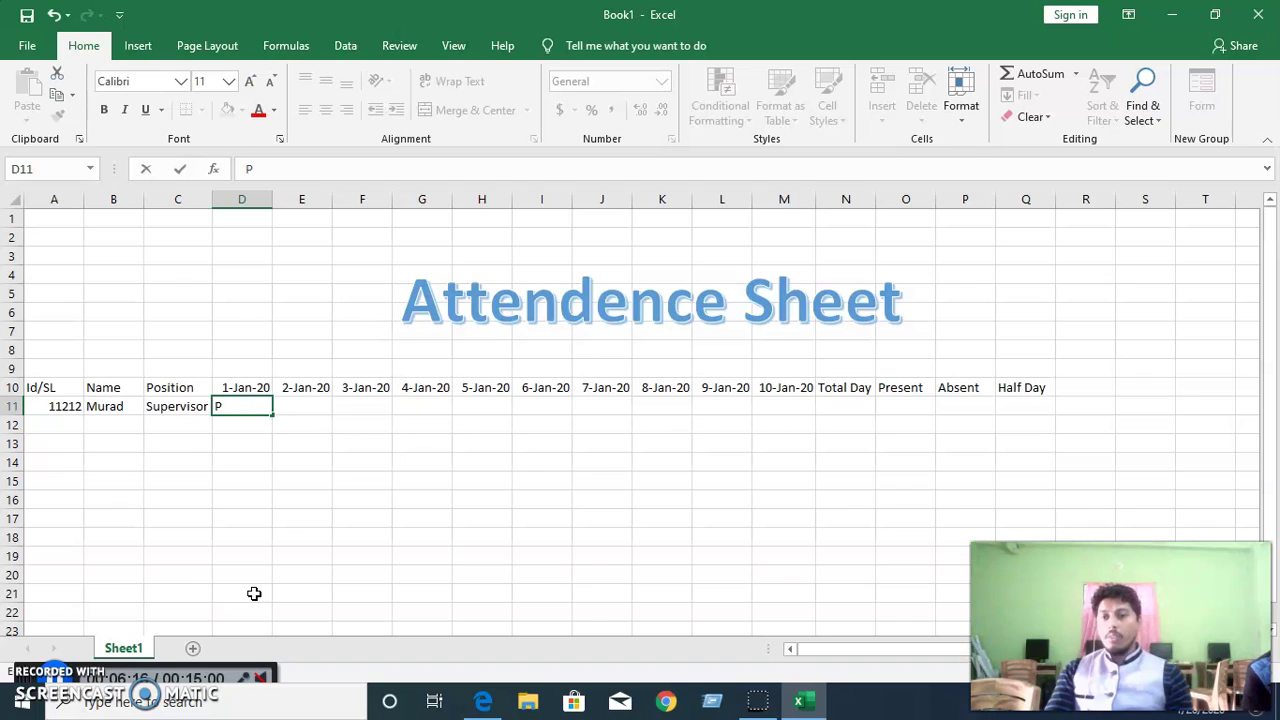
key(Tab)
text(A)
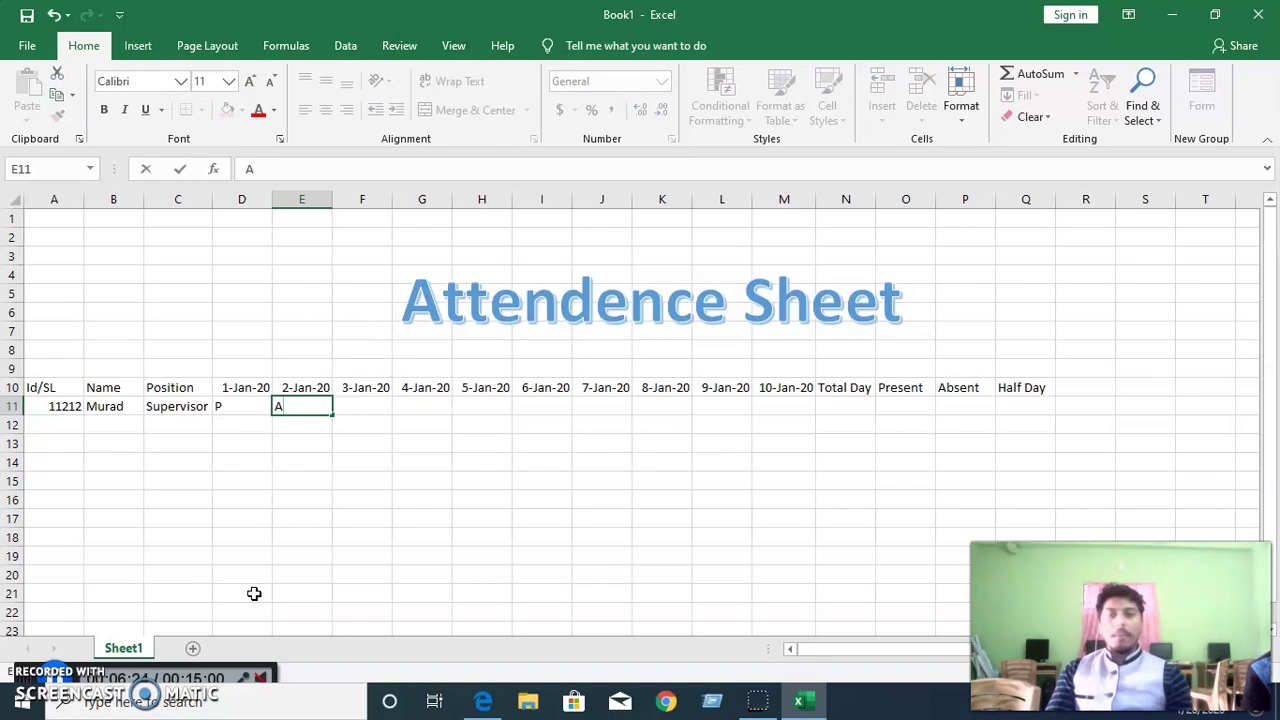
key(Tab)
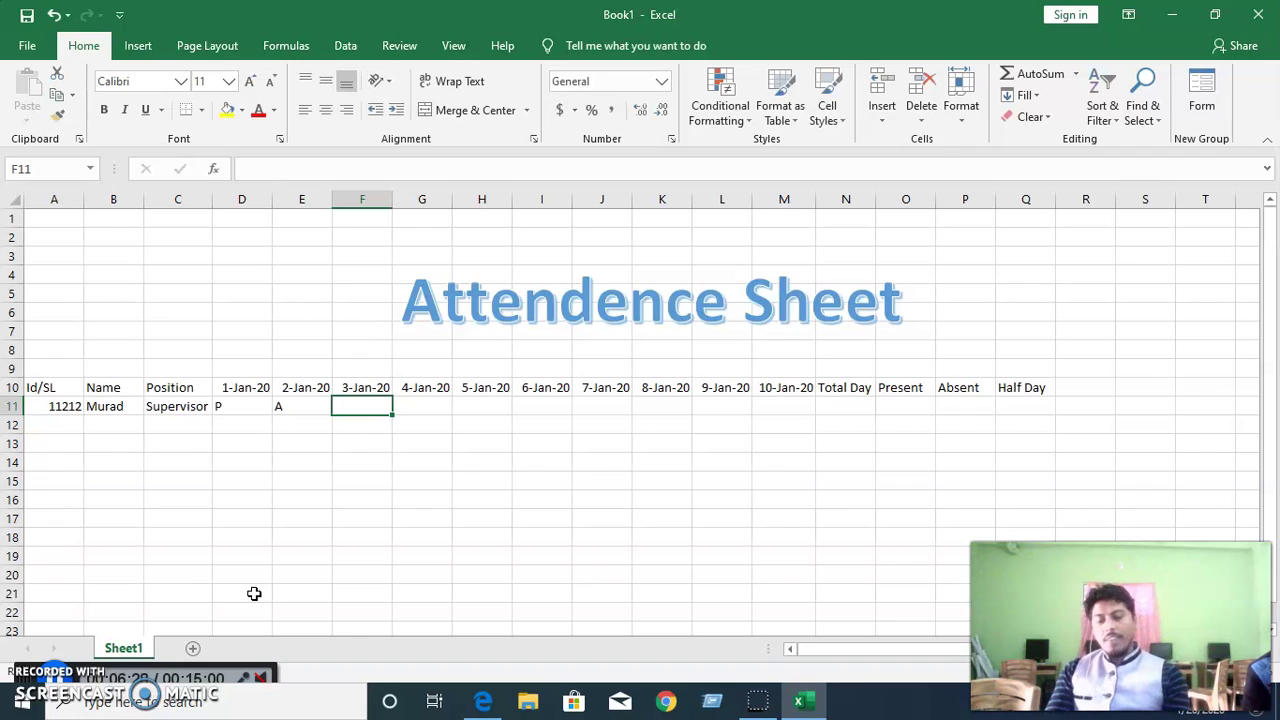
text(HD)
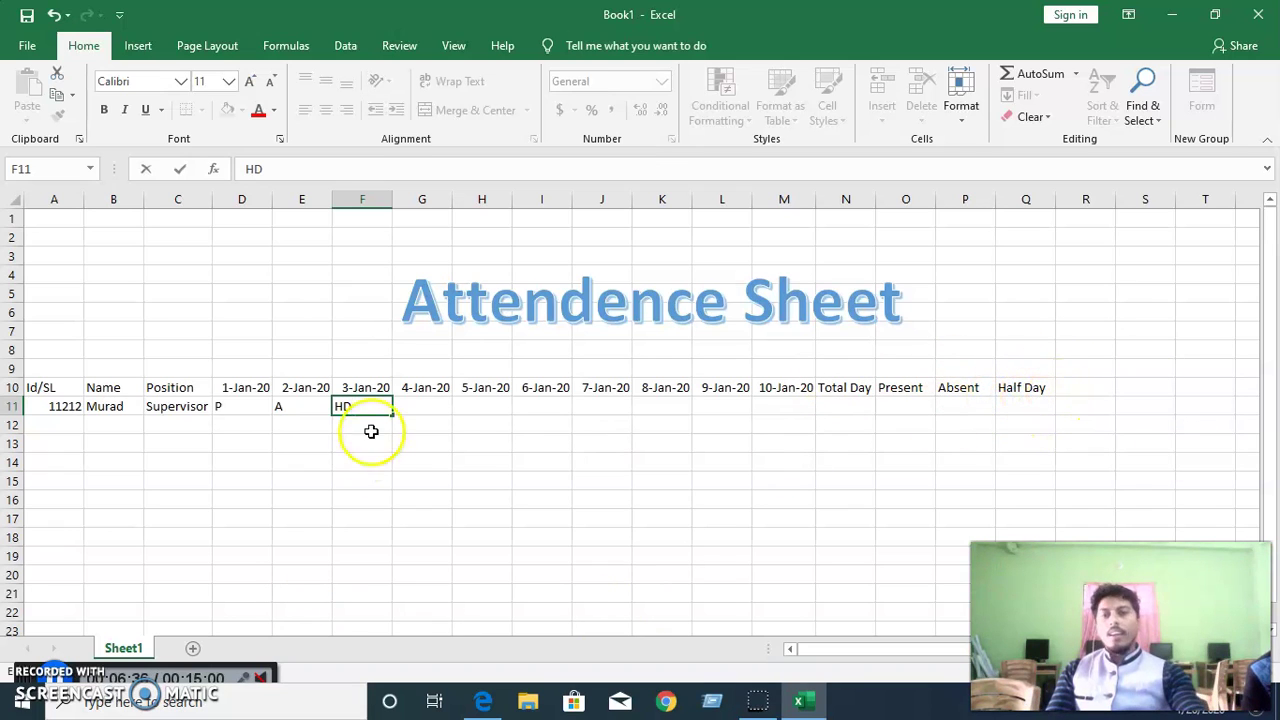
click(422, 408)
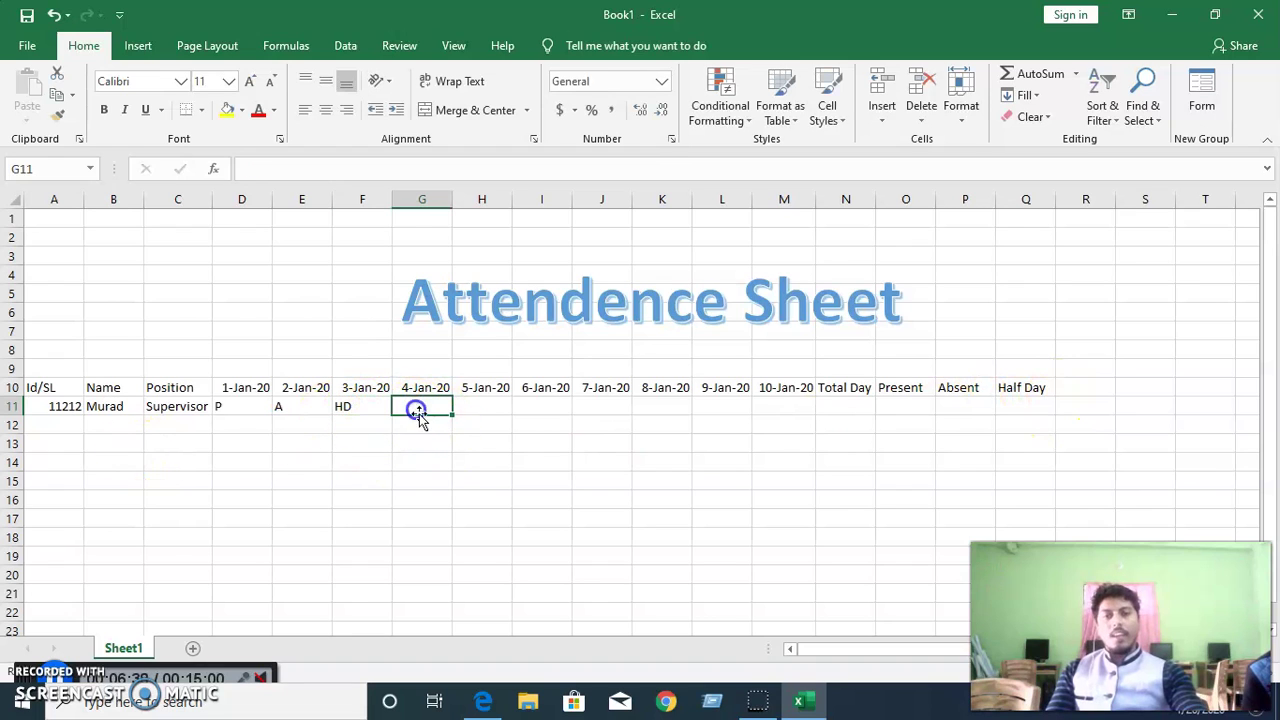
- Mark 4–10 Jan as P, P, P, A, P, A, HD in G11:M11
text(P)
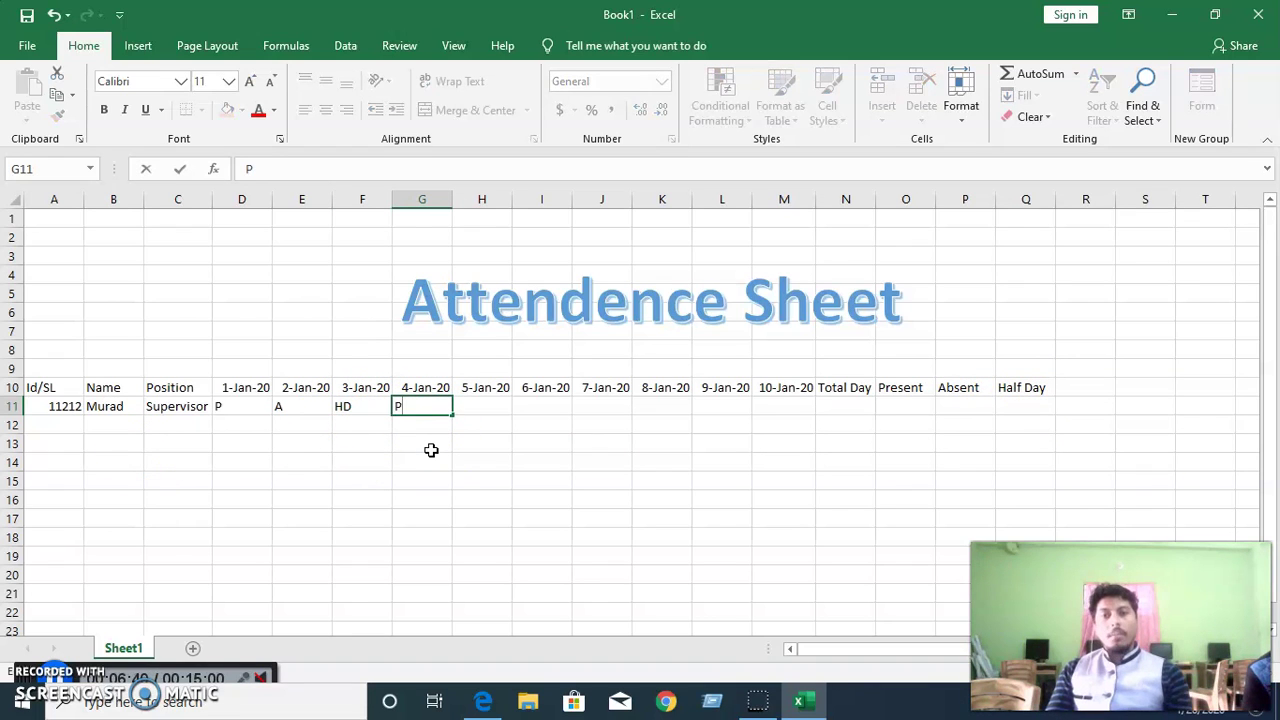
key(Tab)
text(P)
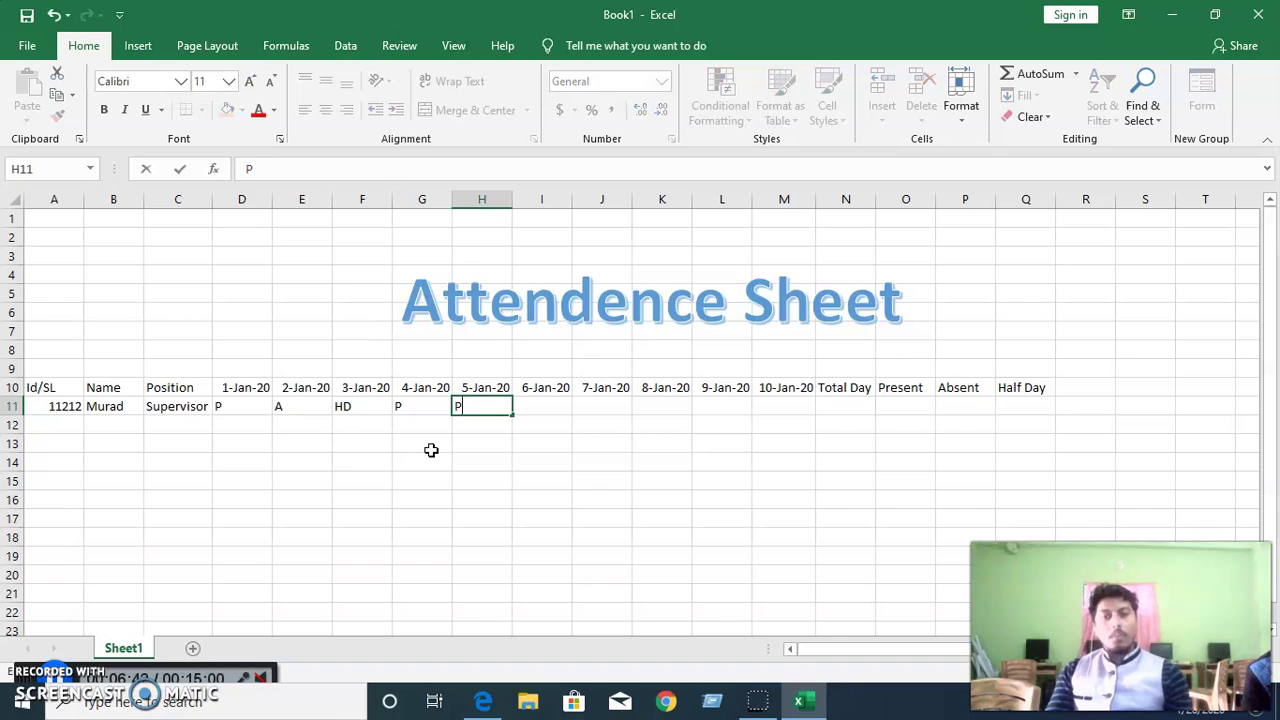
key(Tab)
text(P)
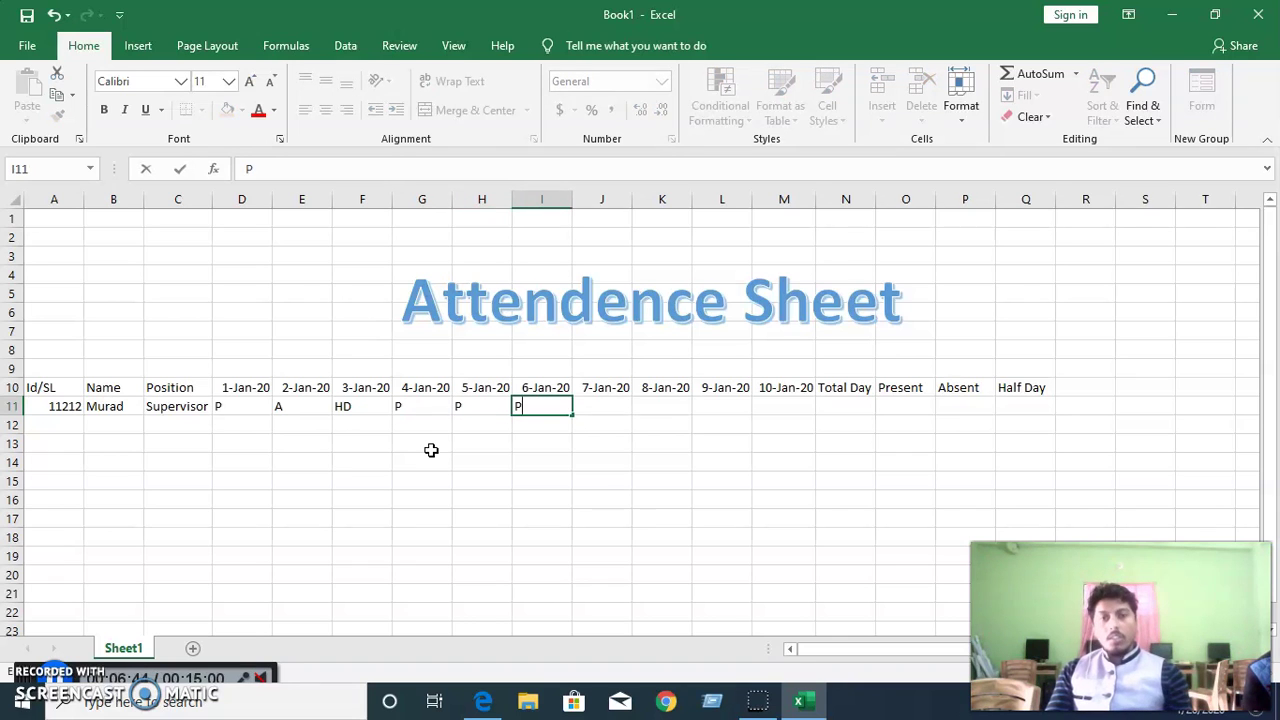
key(Tab)
text(A)
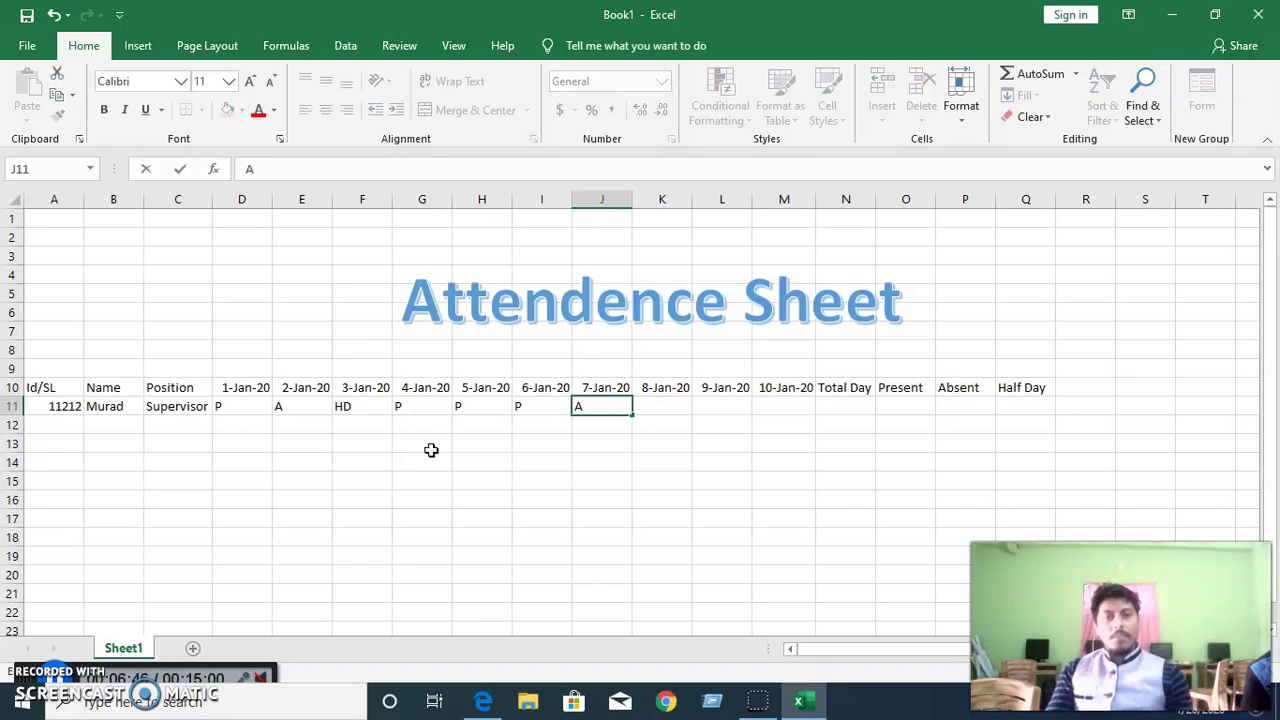
key(Tab)
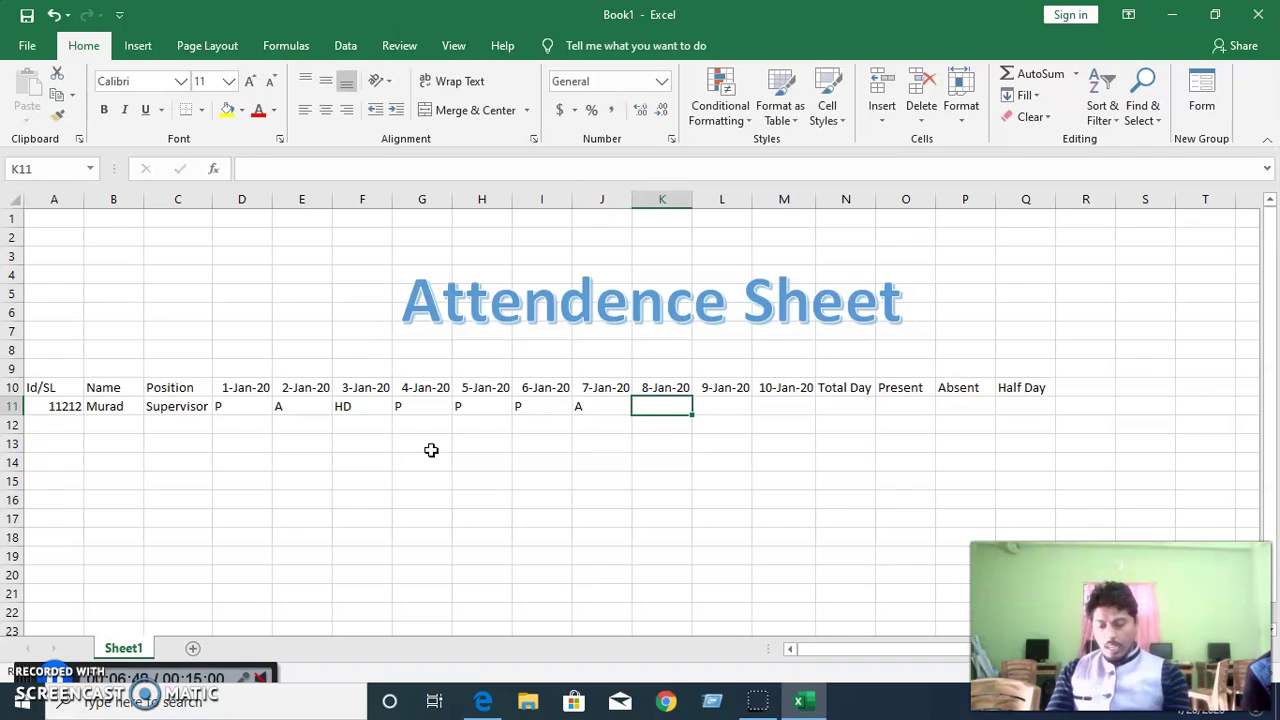
text(P)
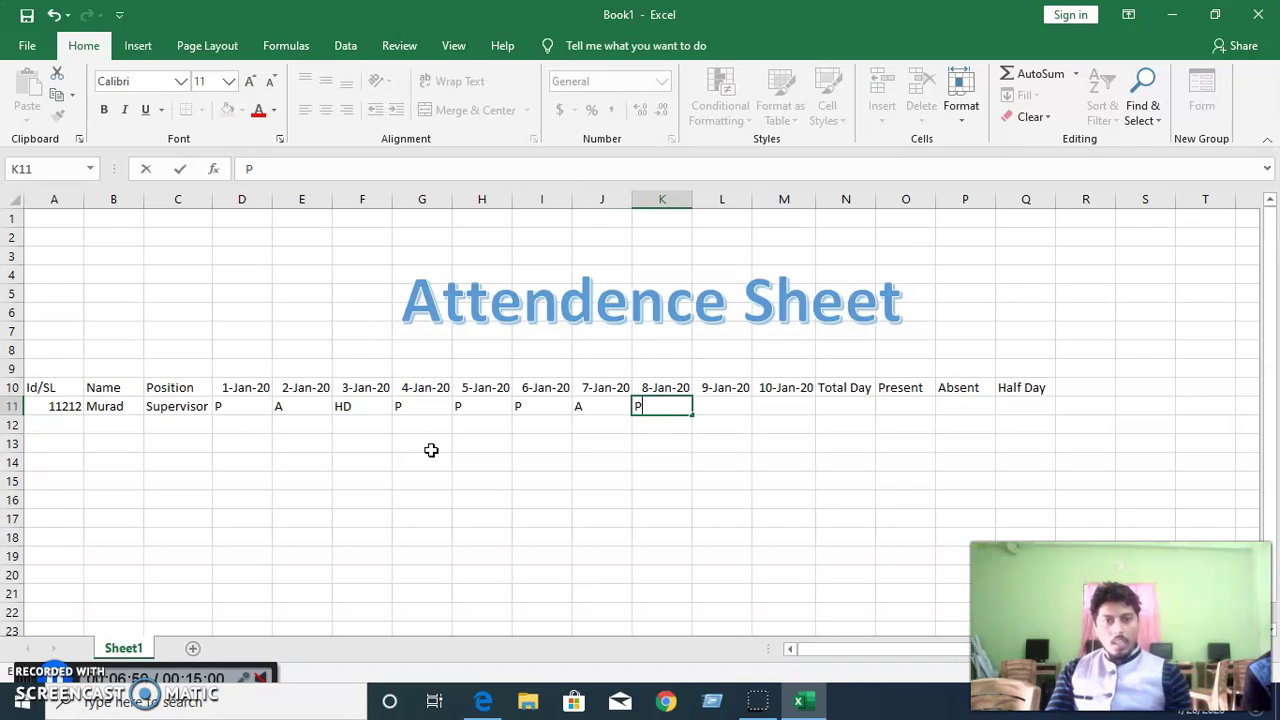
key(Tab)
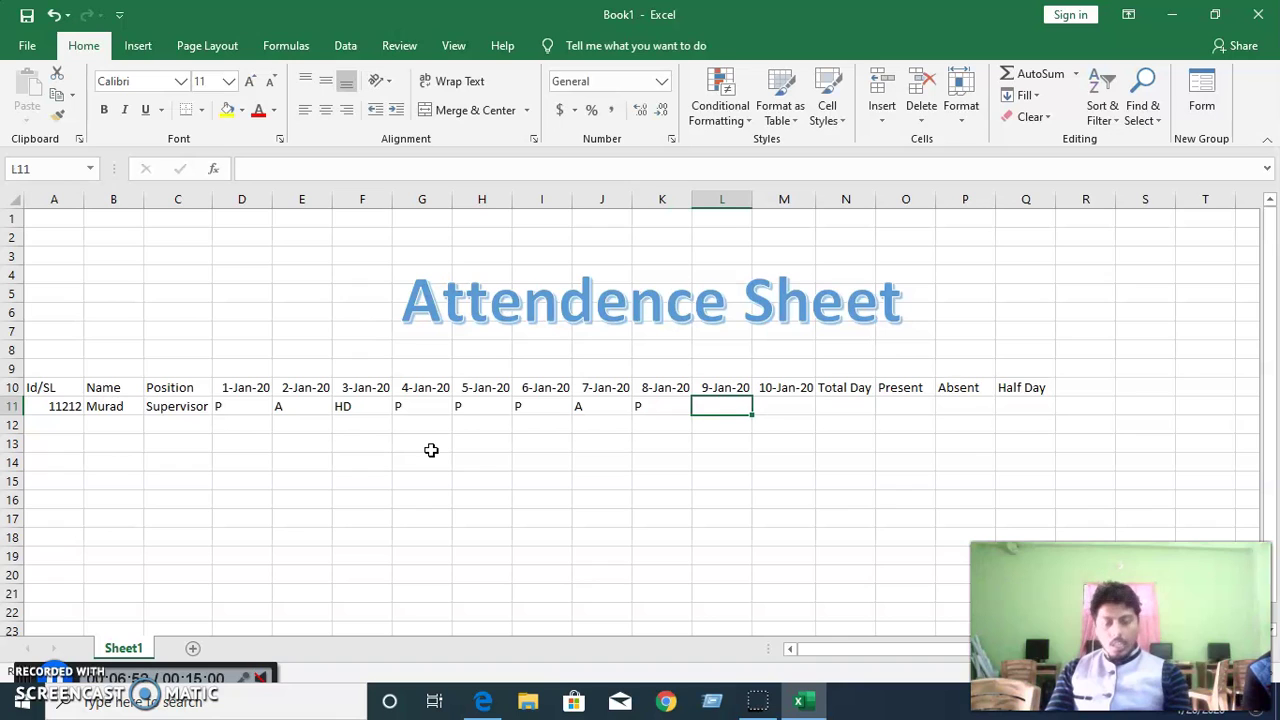
text(A)
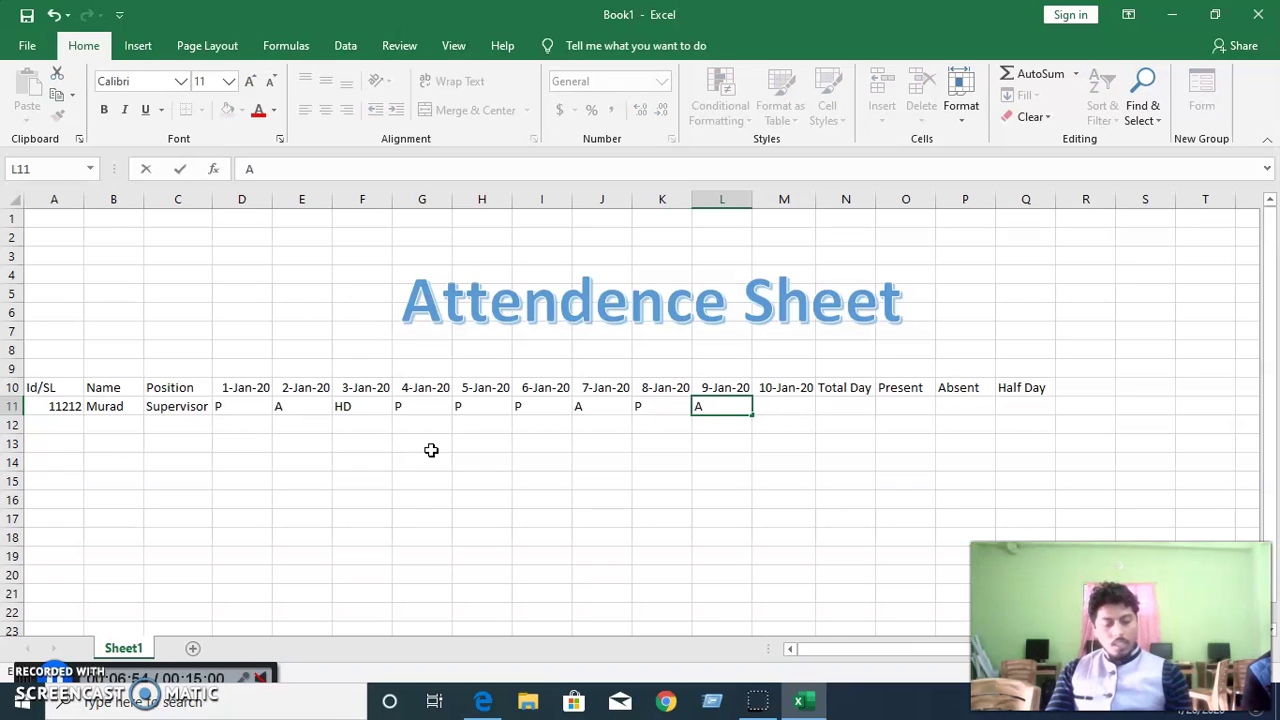
key(Tab)
text(HD)
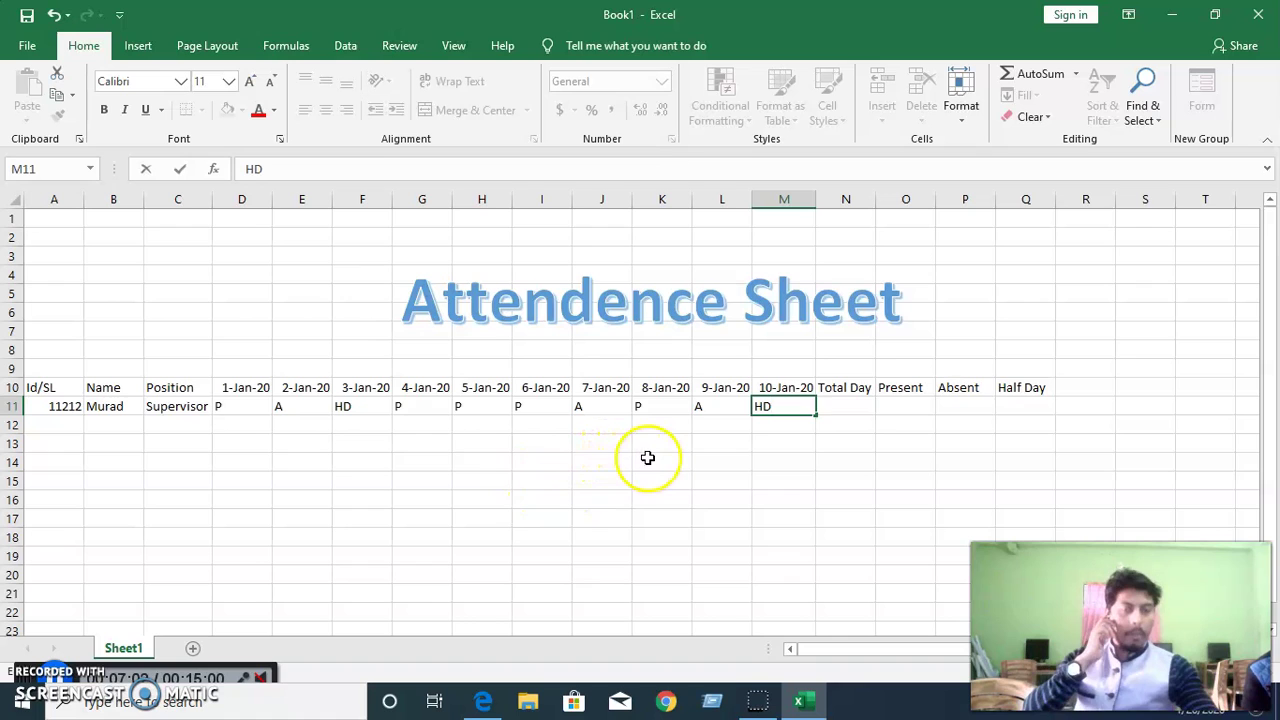
- Enter =COUNTA(D11:M11) in N11 to total the marked days, giving 10
click(857, 404)
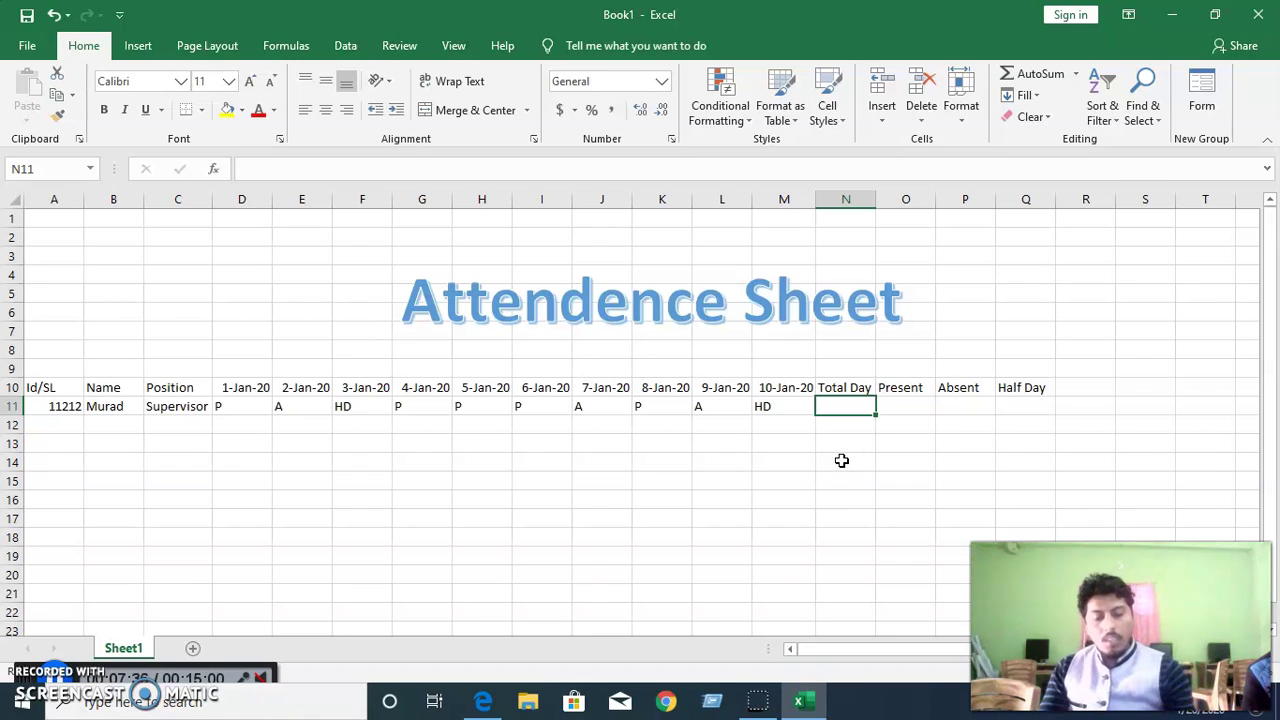
text(=)
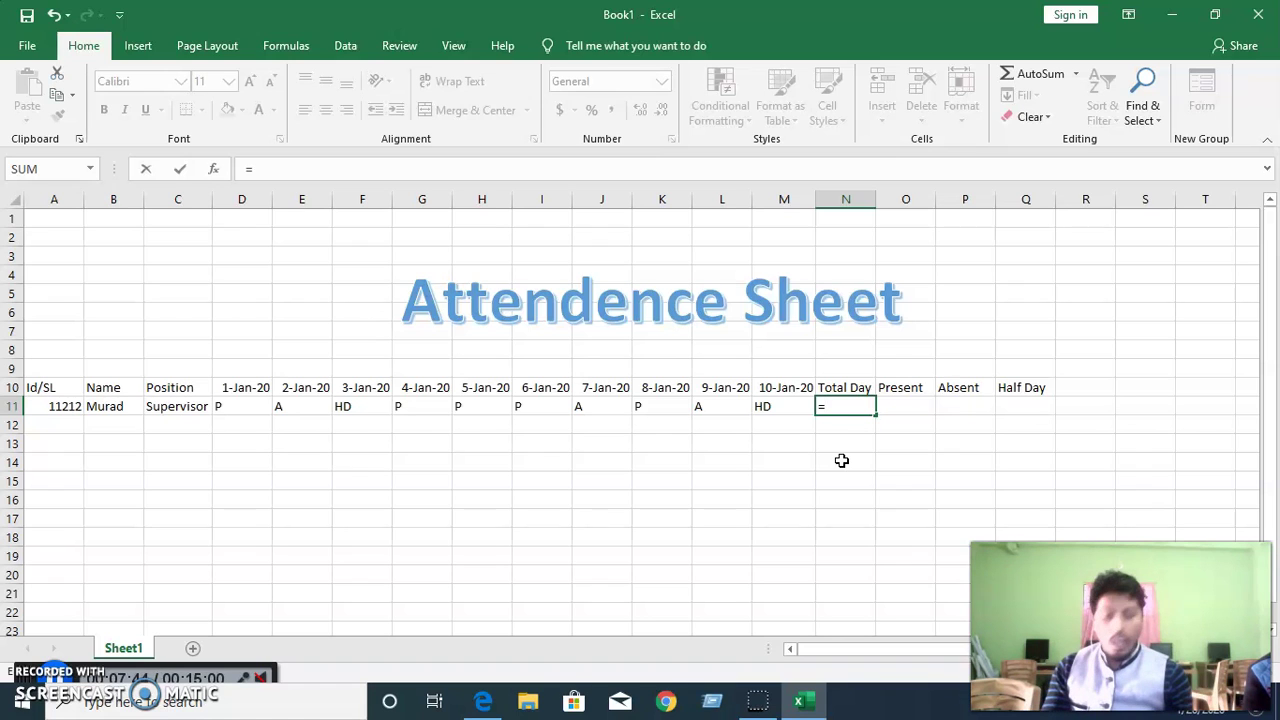
text(coun)
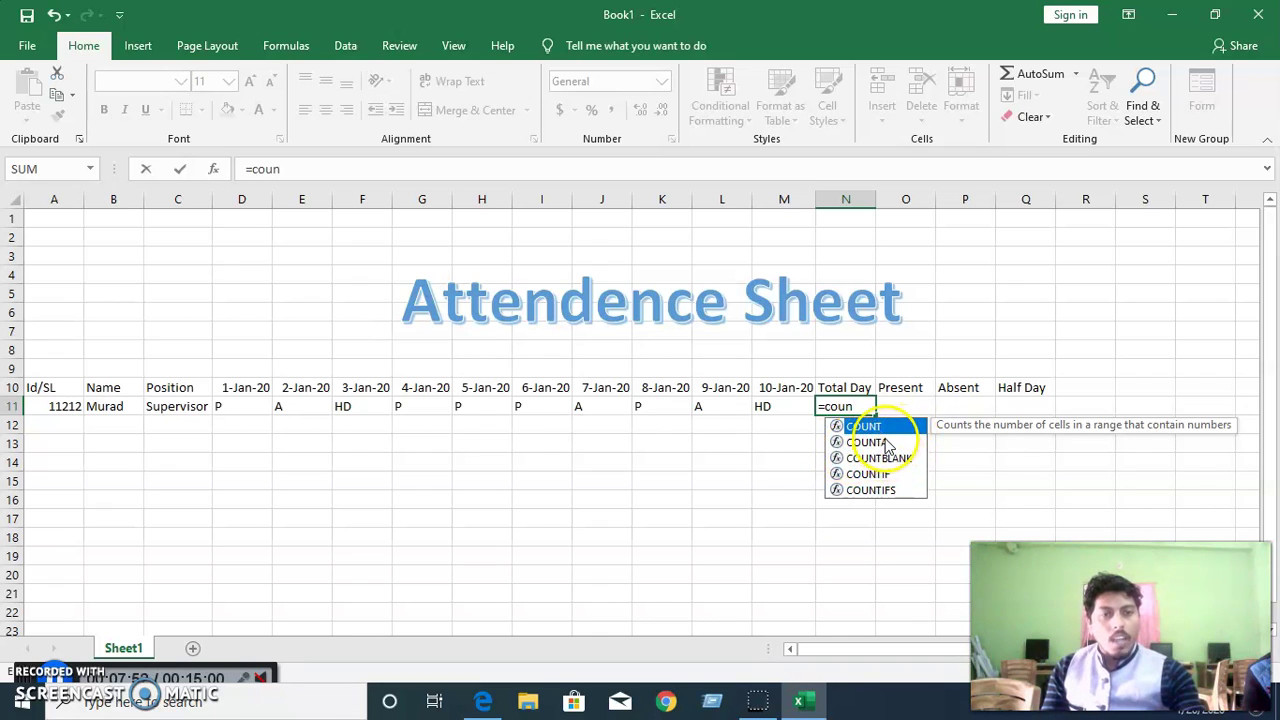
double_click(886, 442)
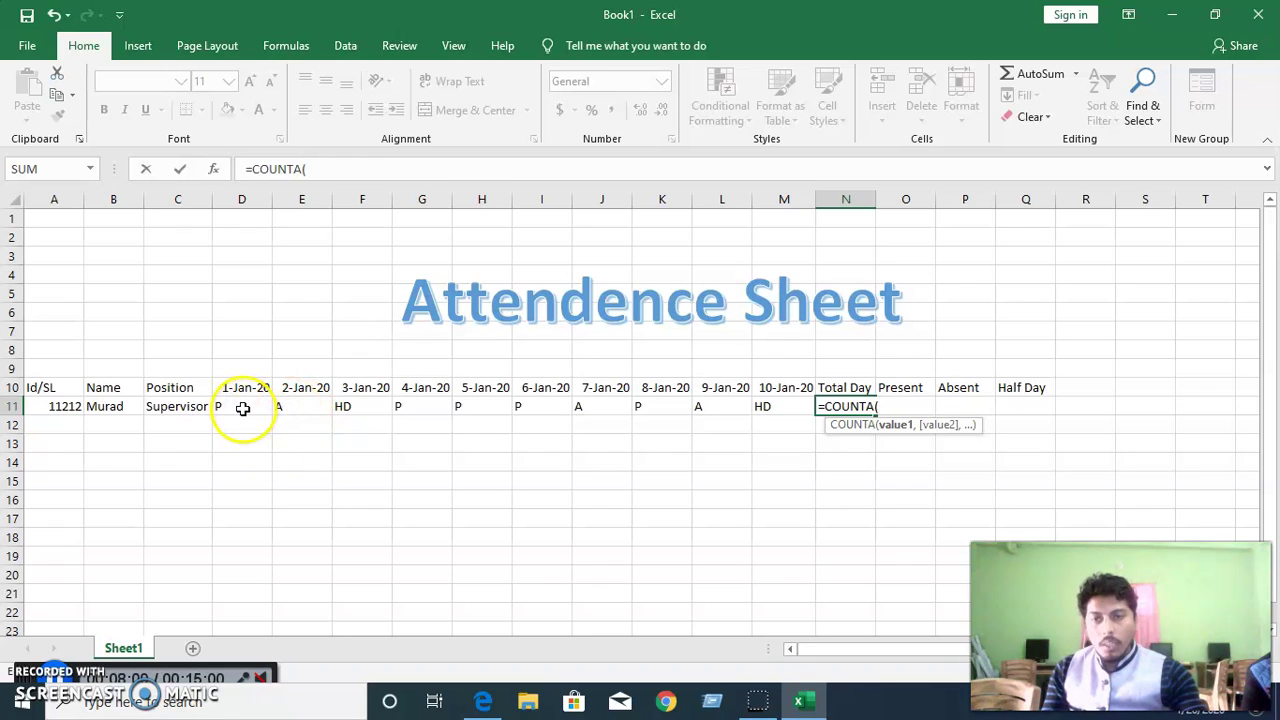
drag(231, 407, 762, 406)
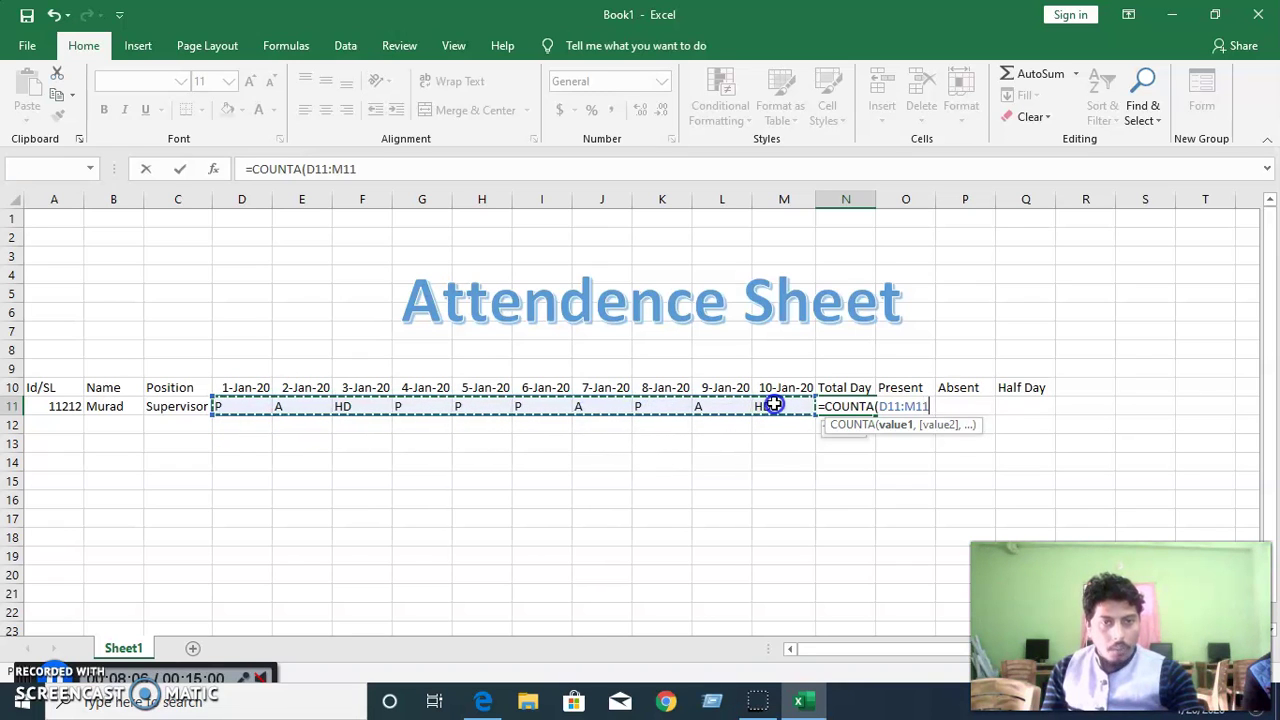
drag(774, 405, 774, 405)
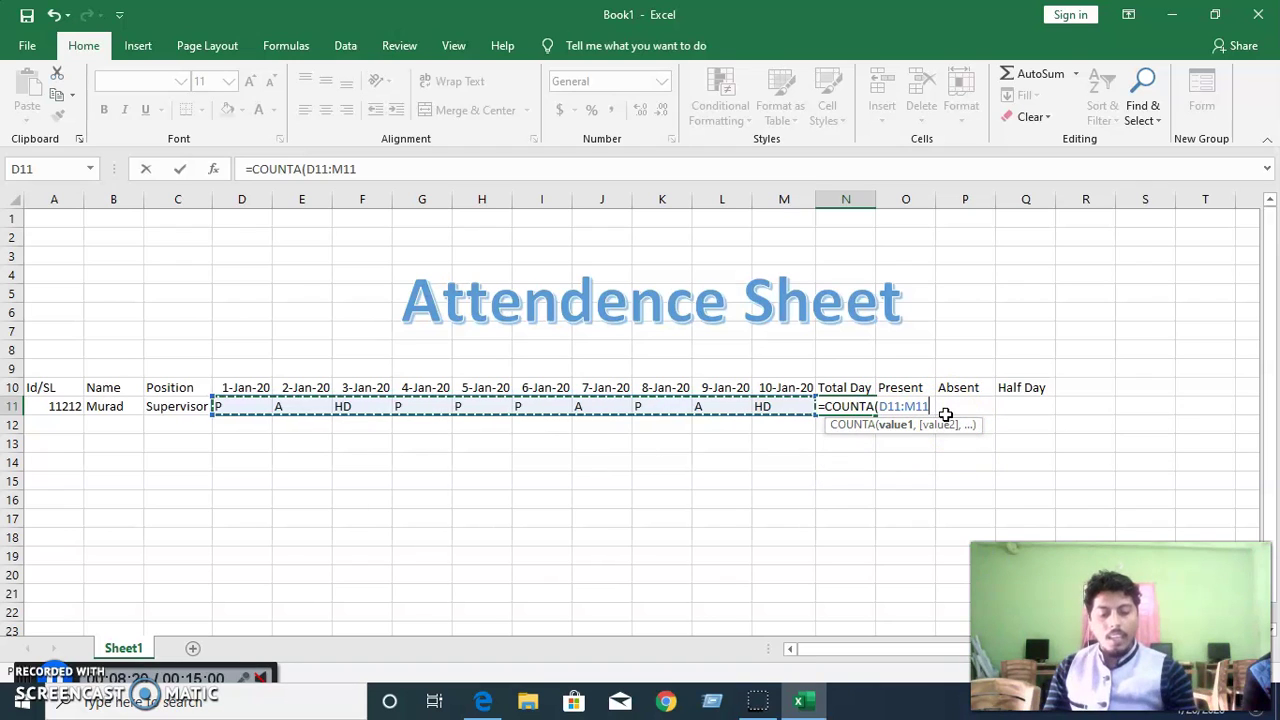
text())
click(945, 414)
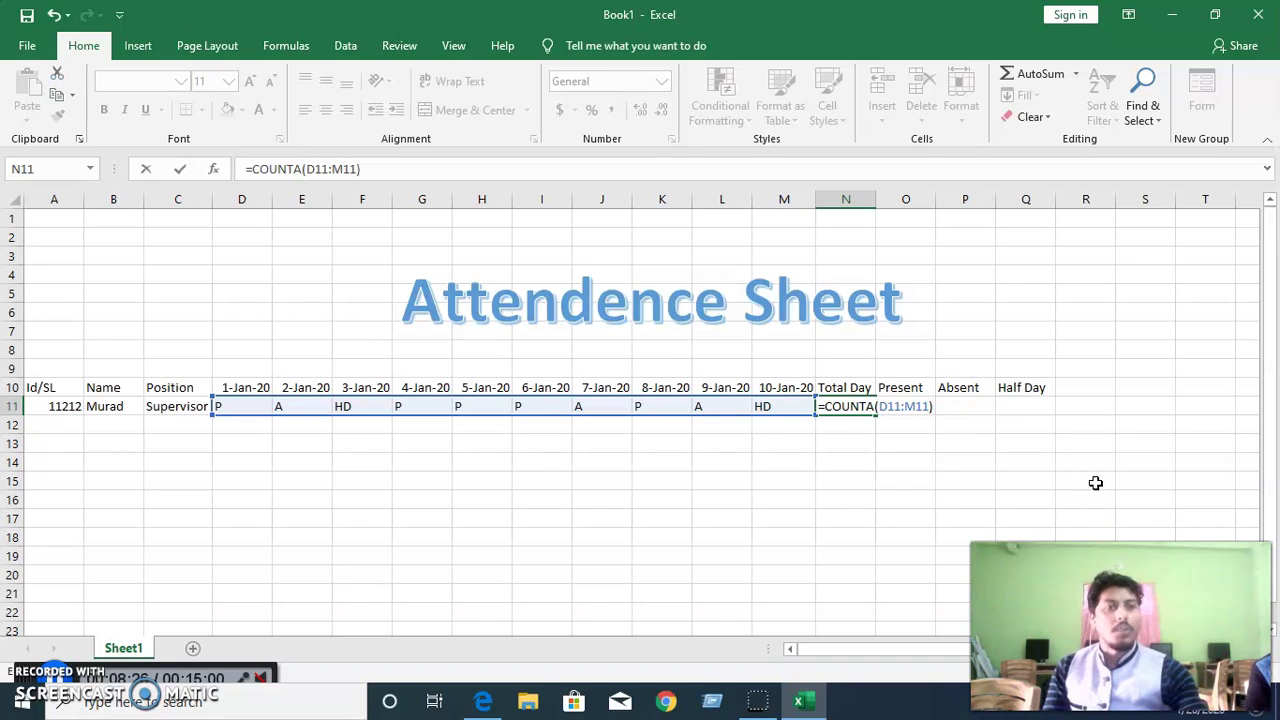
key(Return)
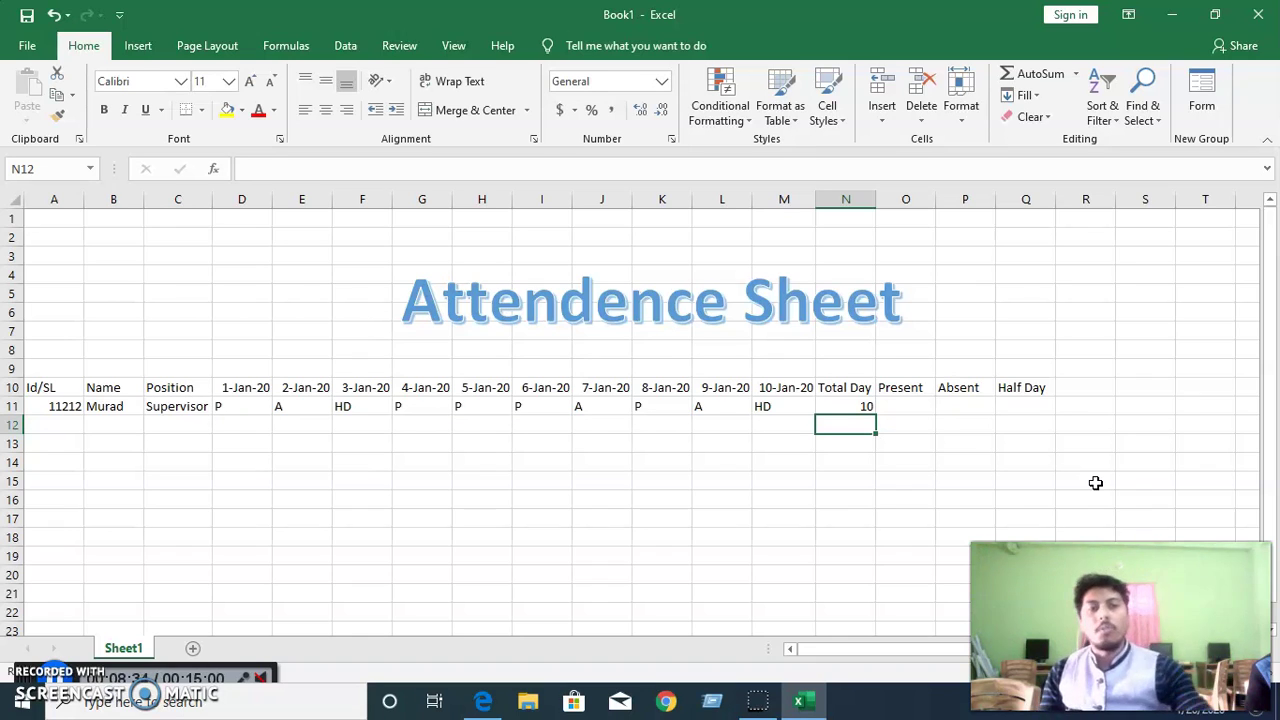
- Enter =COUNTIF(D11:M11,"P") in O11 to count present days, giving 5
click(907, 406)
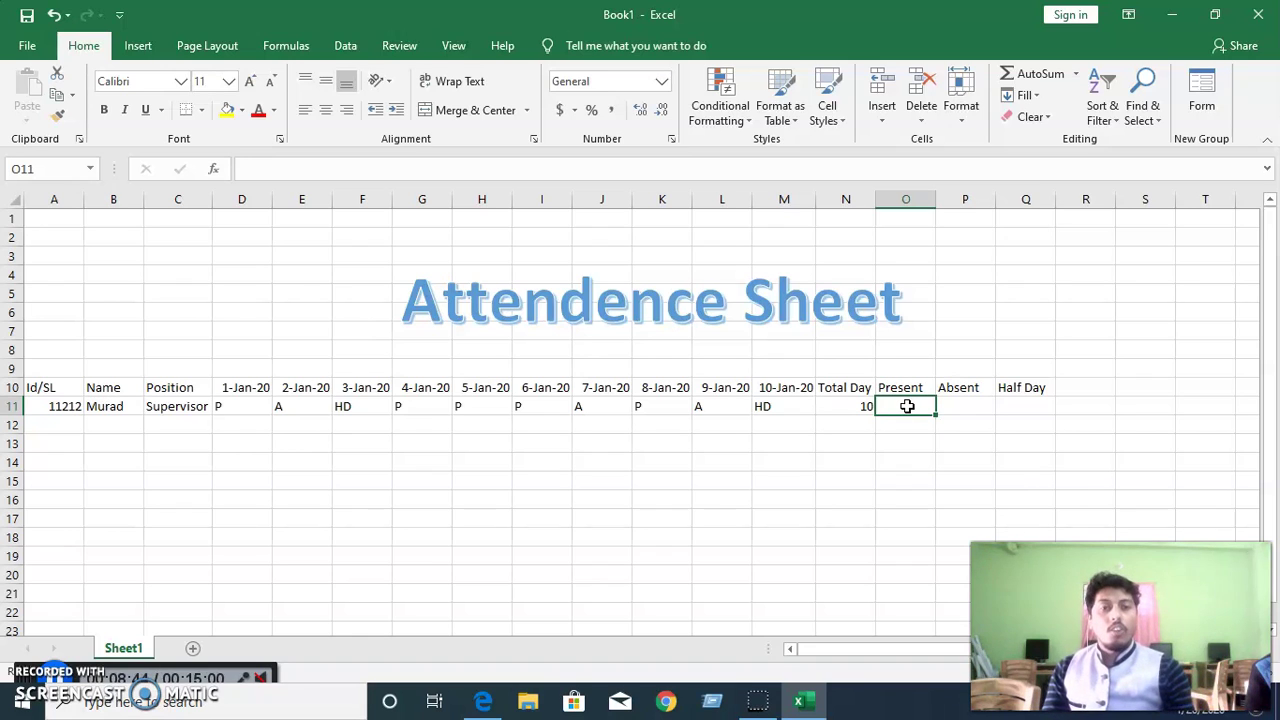
text(=)
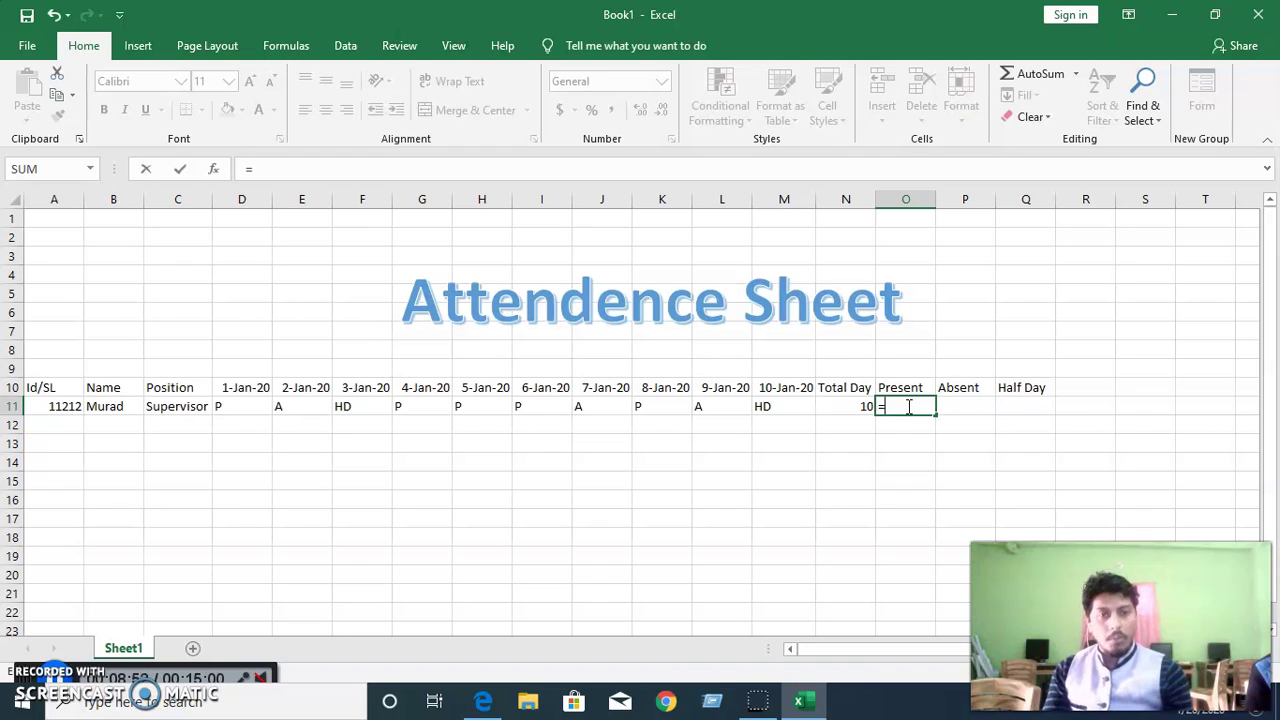
text(cou)
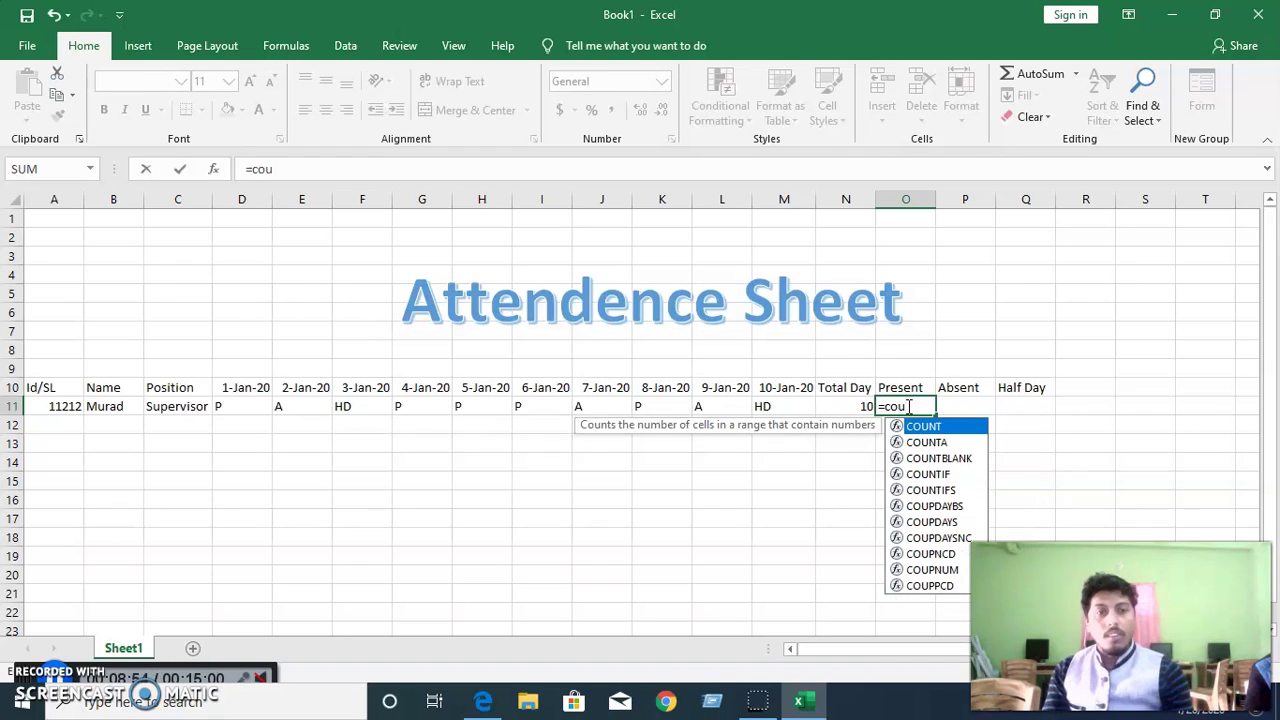
text(n)
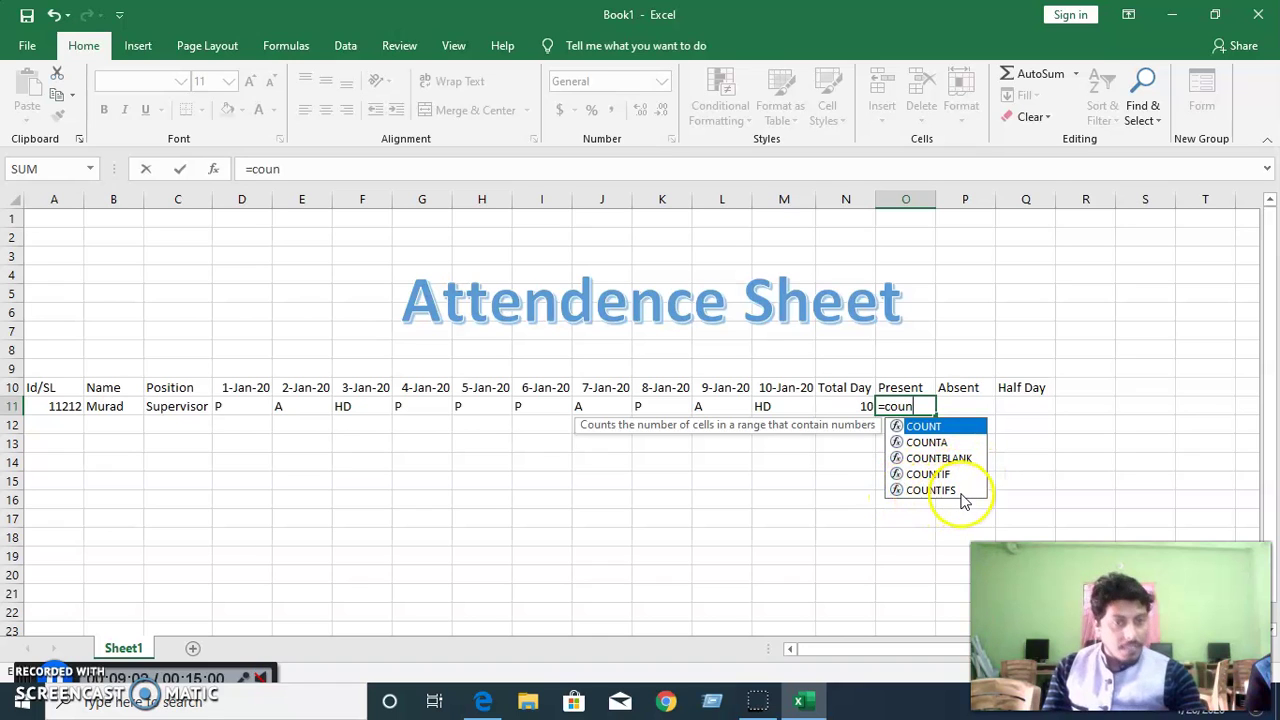
double_click(933, 474)
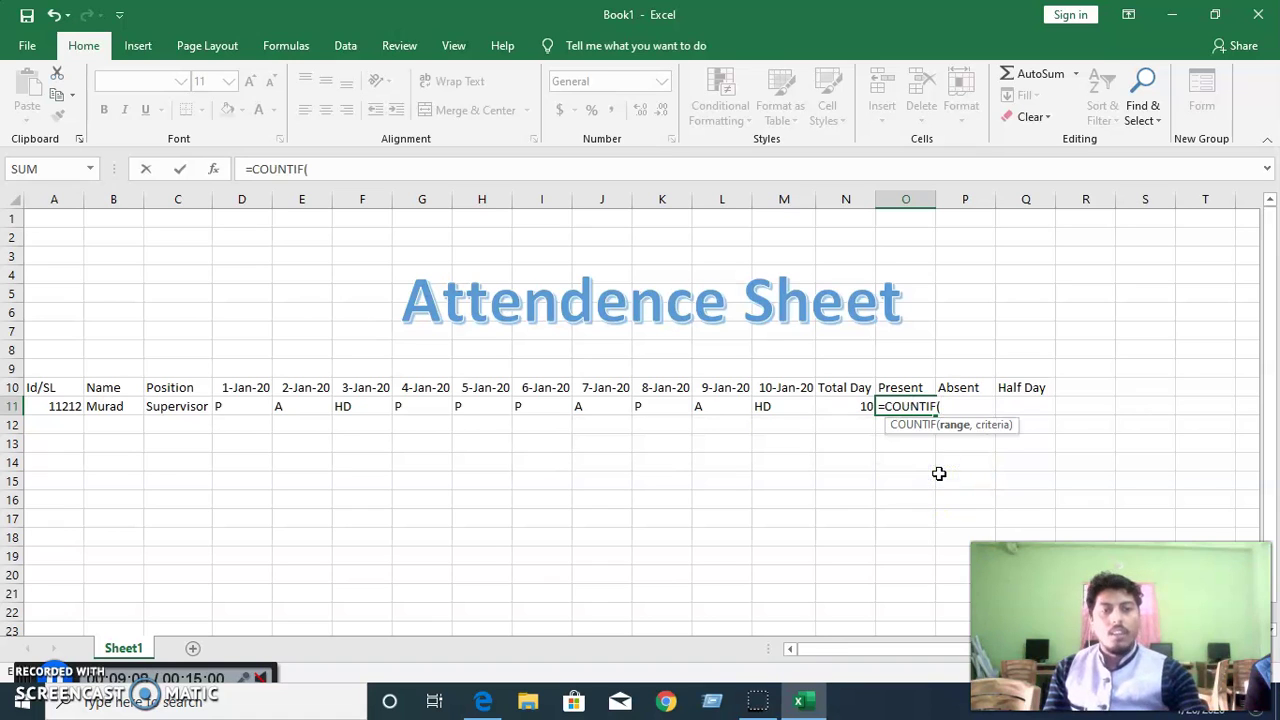
click(255, 410)
drag(255, 410, 775, 406)
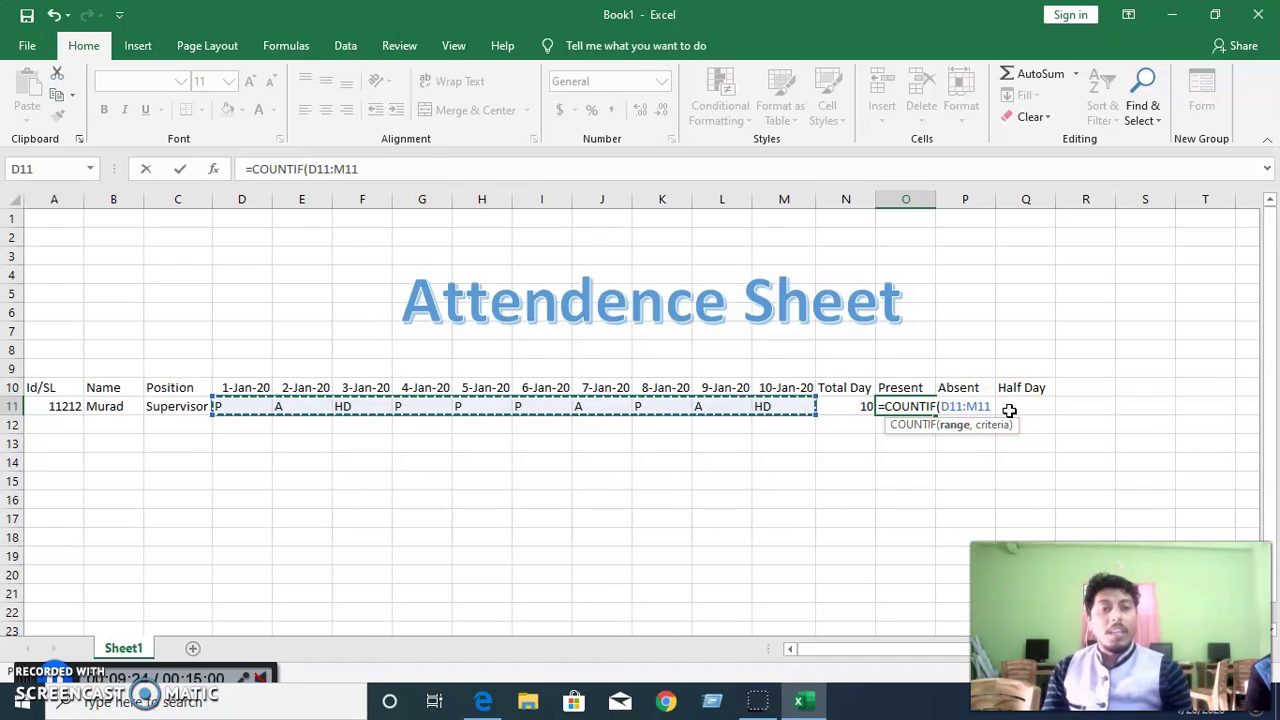
text(,)
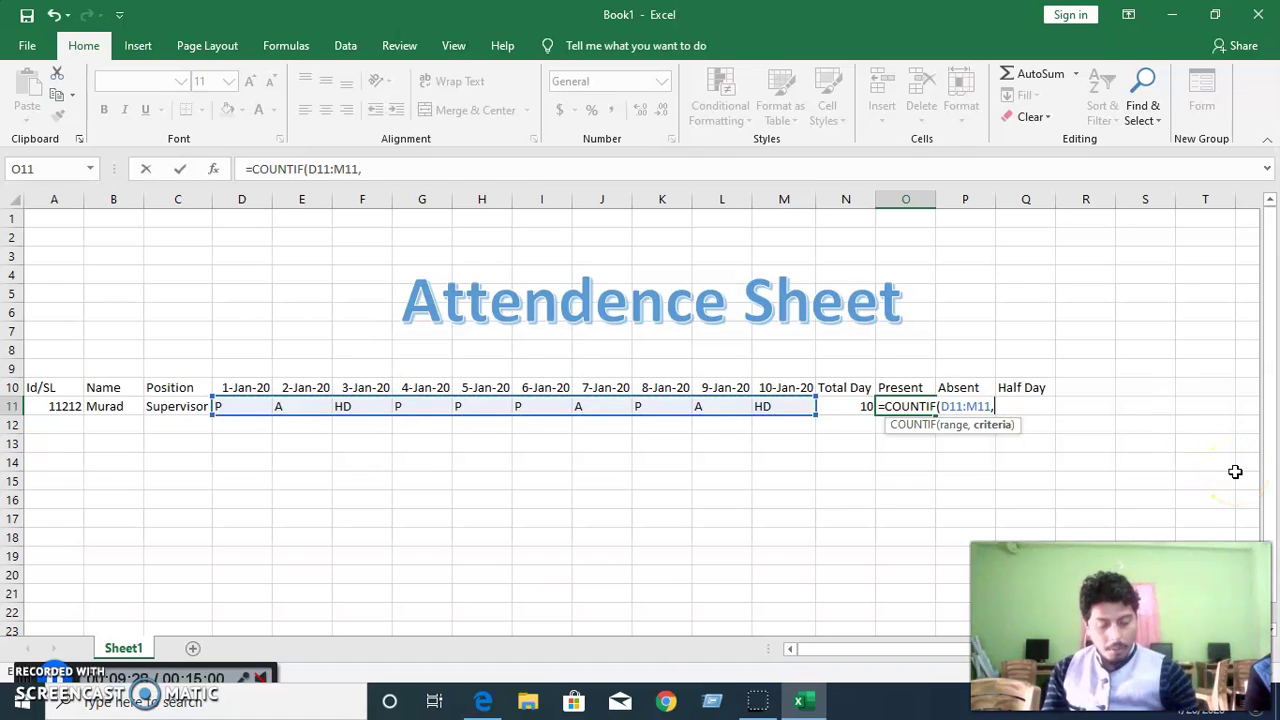
text(")
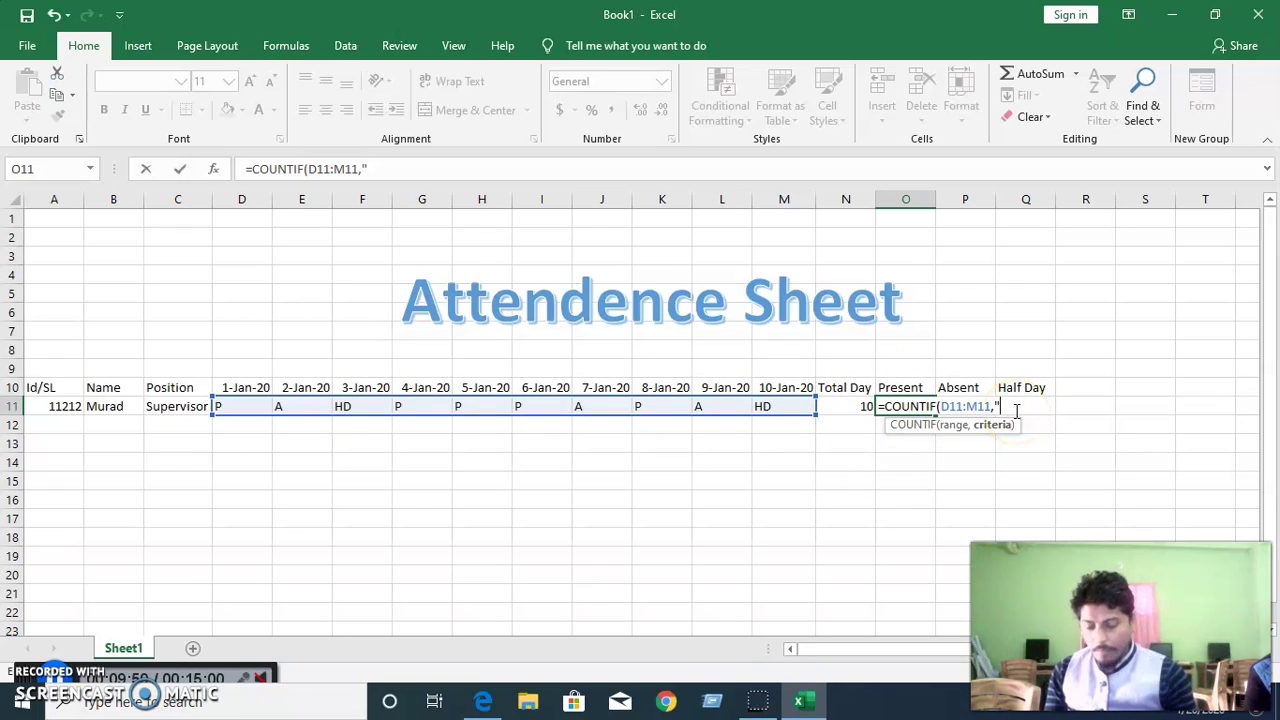
text(")
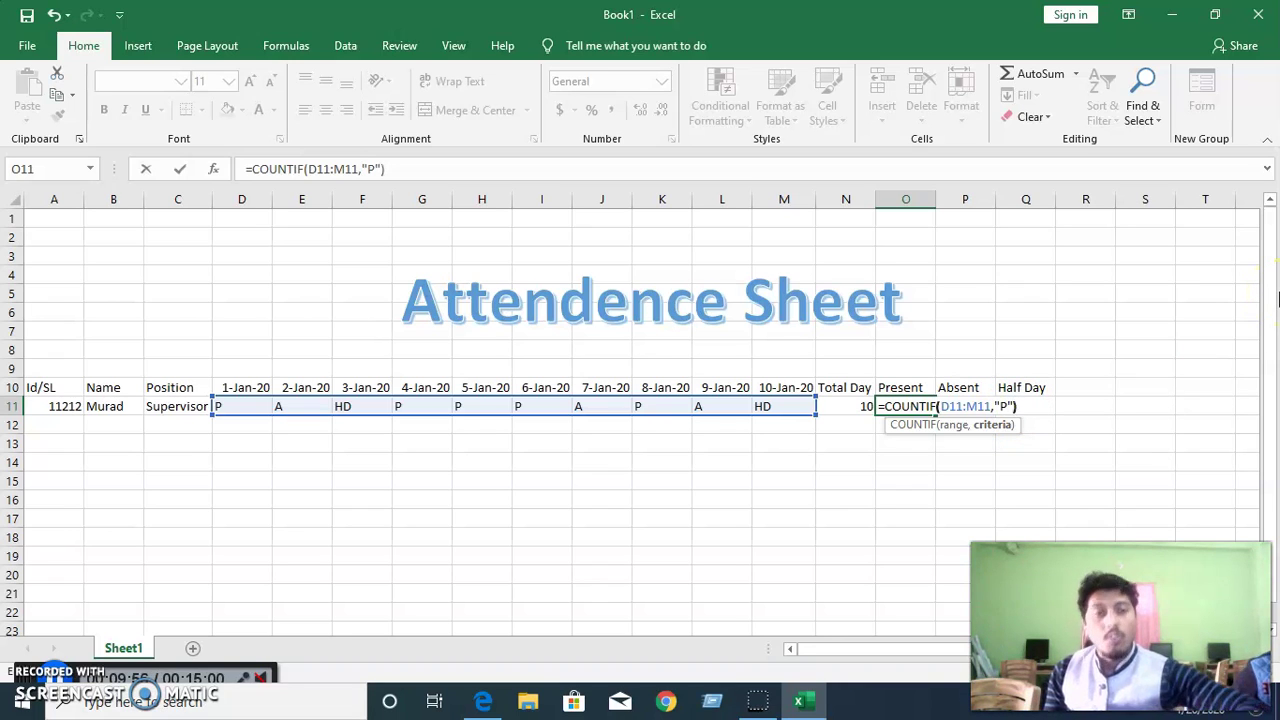
text())
click(1277, 286)
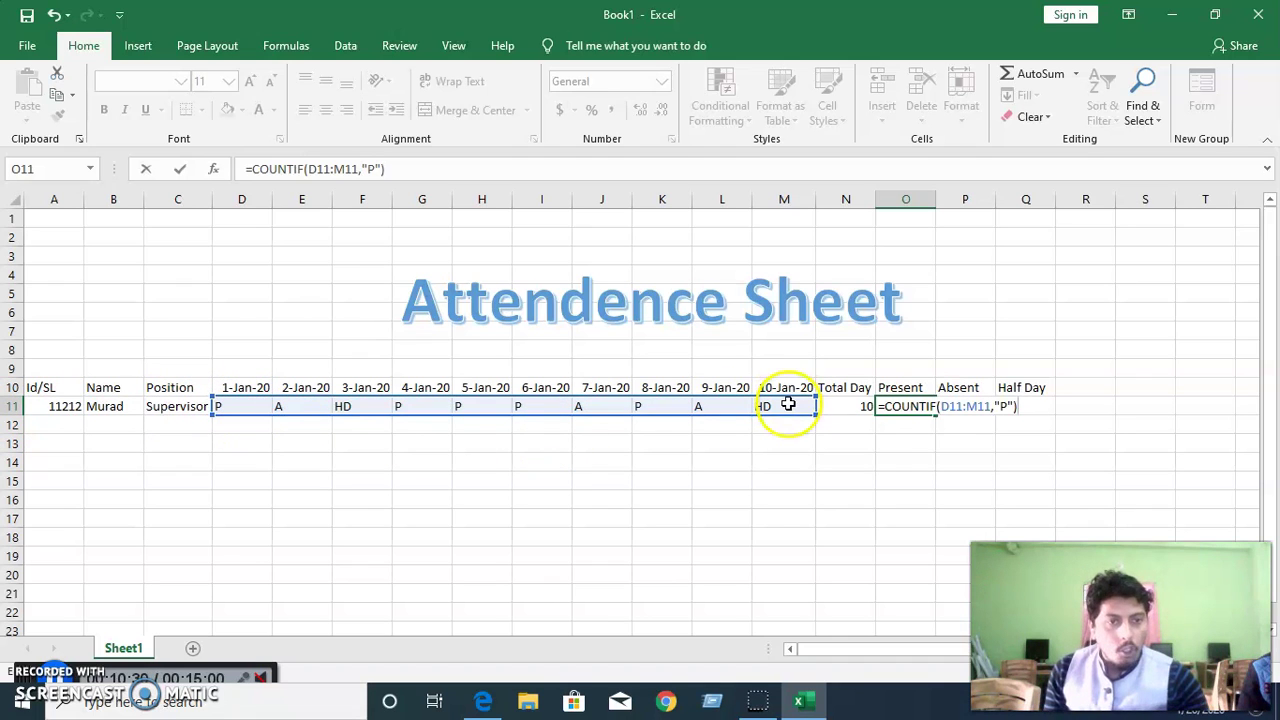
click(1004, 419)
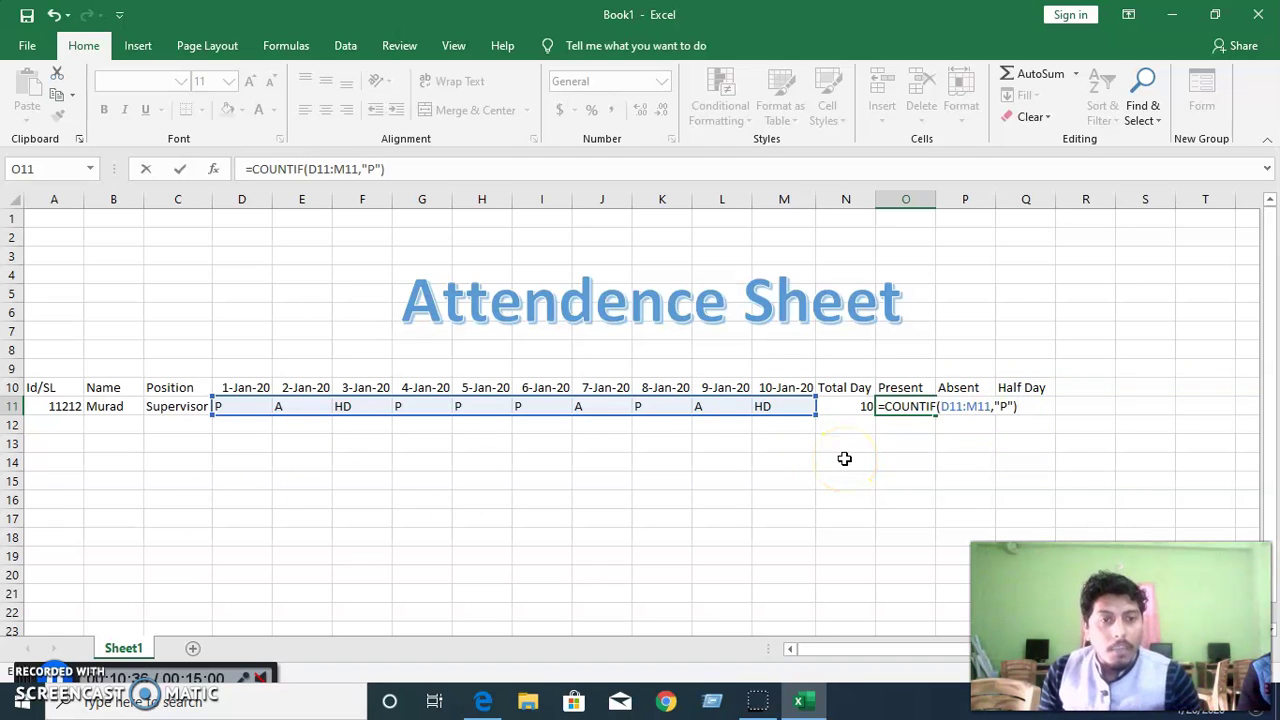
key(Return)
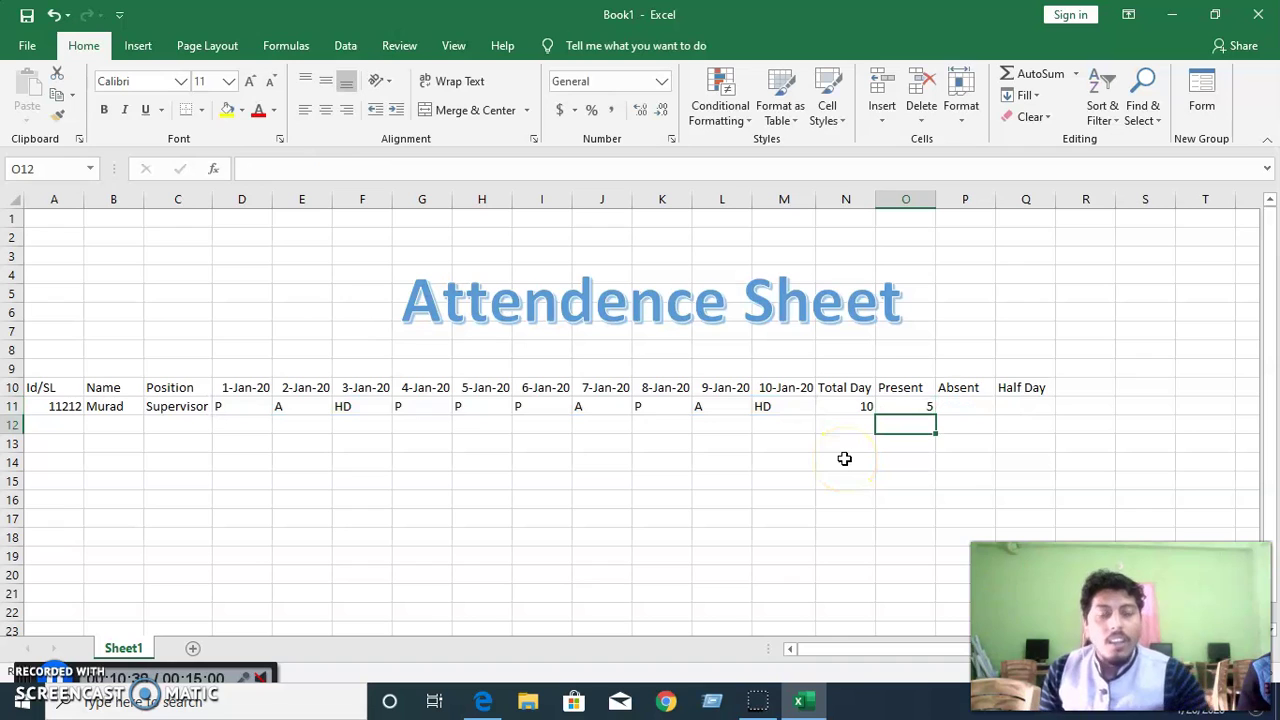
- Verify the P marks on 1, 4, 5, 6 and 8 Jan, then select Absent cell P11
click(903, 406)
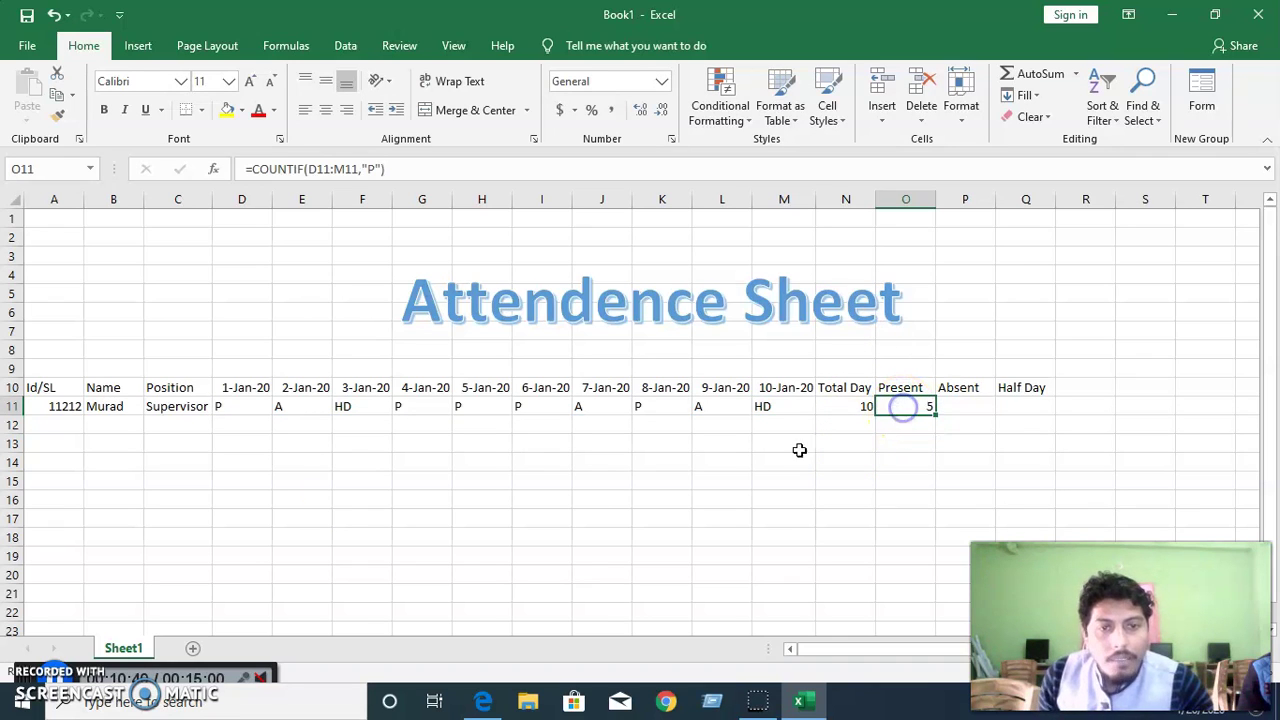
click(225, 410)
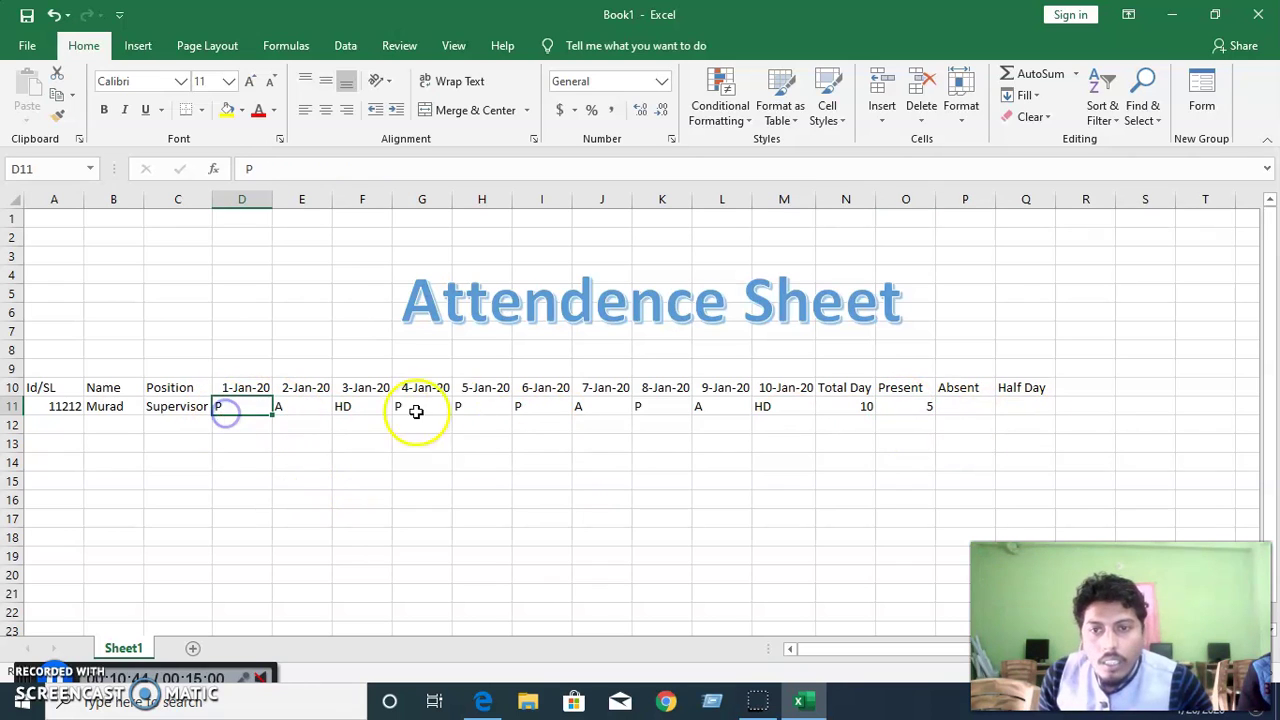
click(428, 408)
click(497, 408)
click(531, 413)
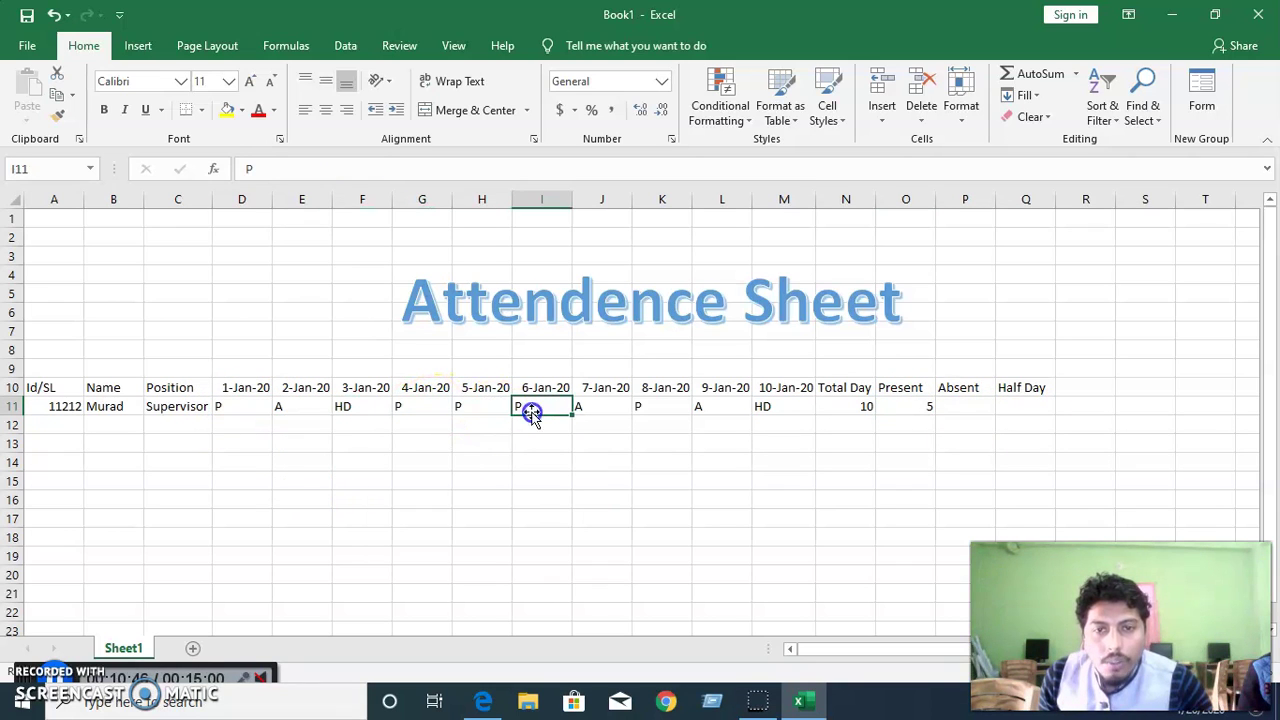
click(668, 408)
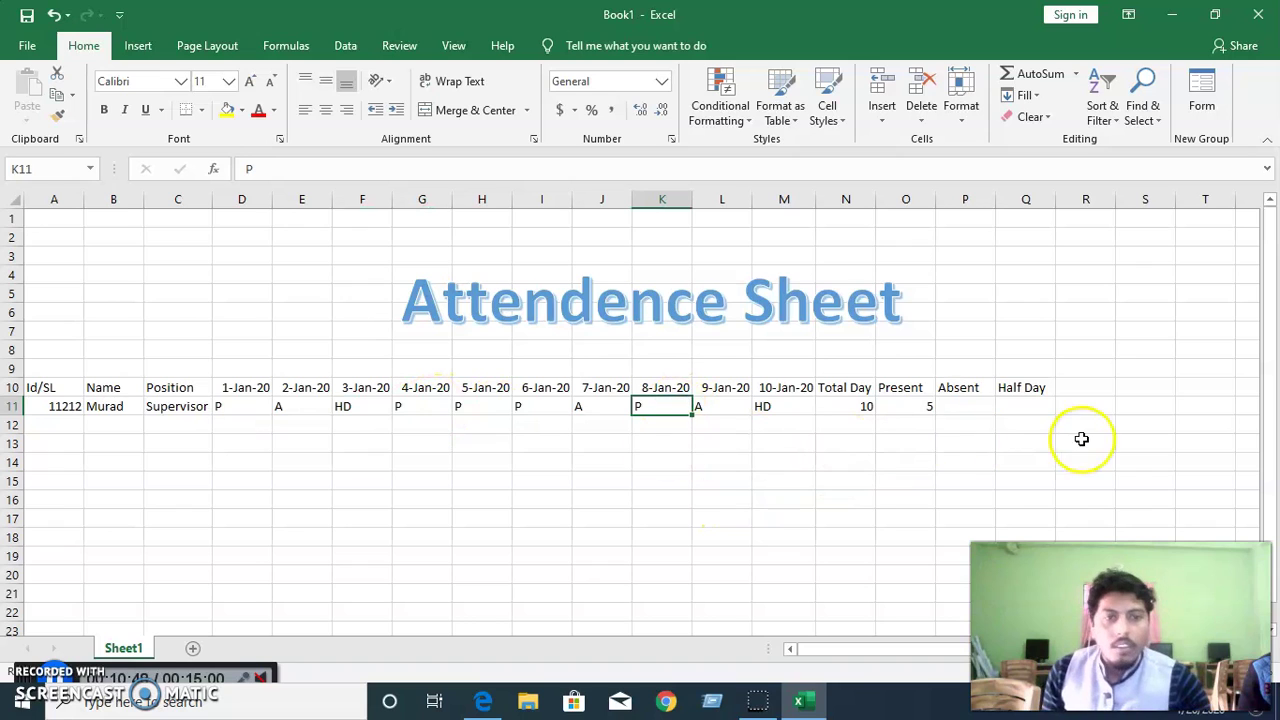
click(972, 408)
text(=)
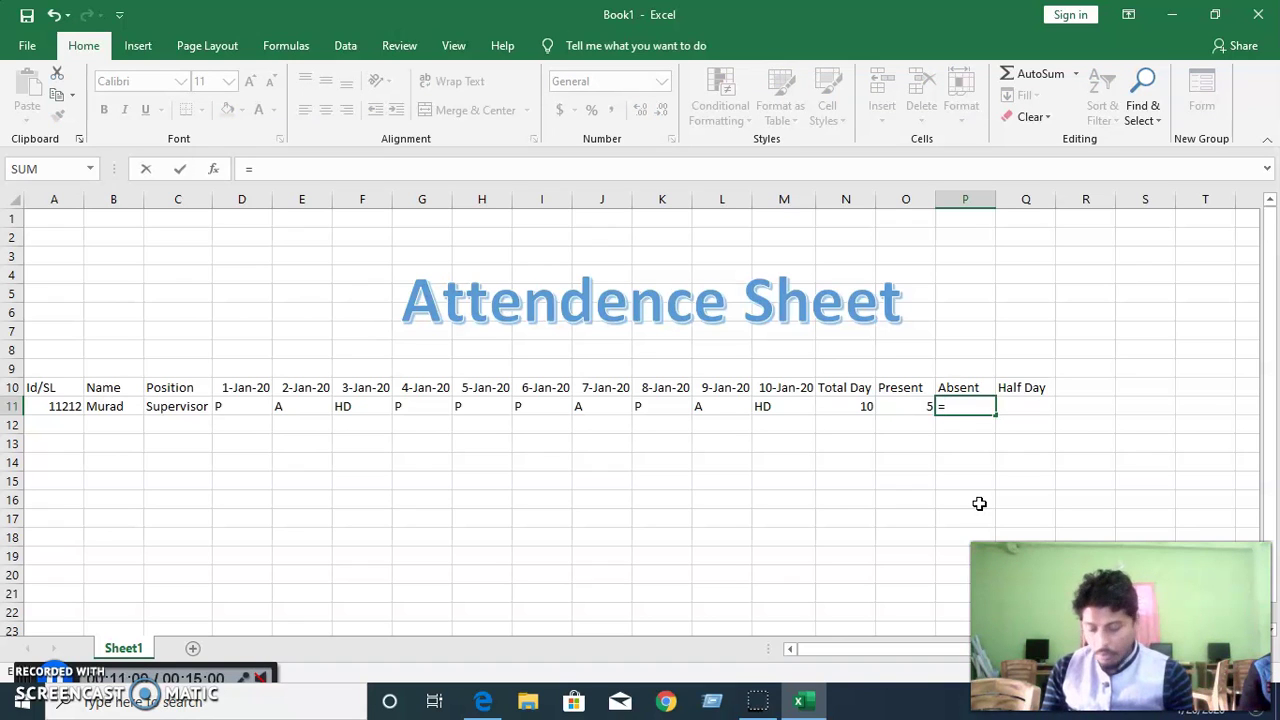
- Enter =COUNTIF(D11:M11,"A") in the Absent cell P11, returning 3
text(coun)
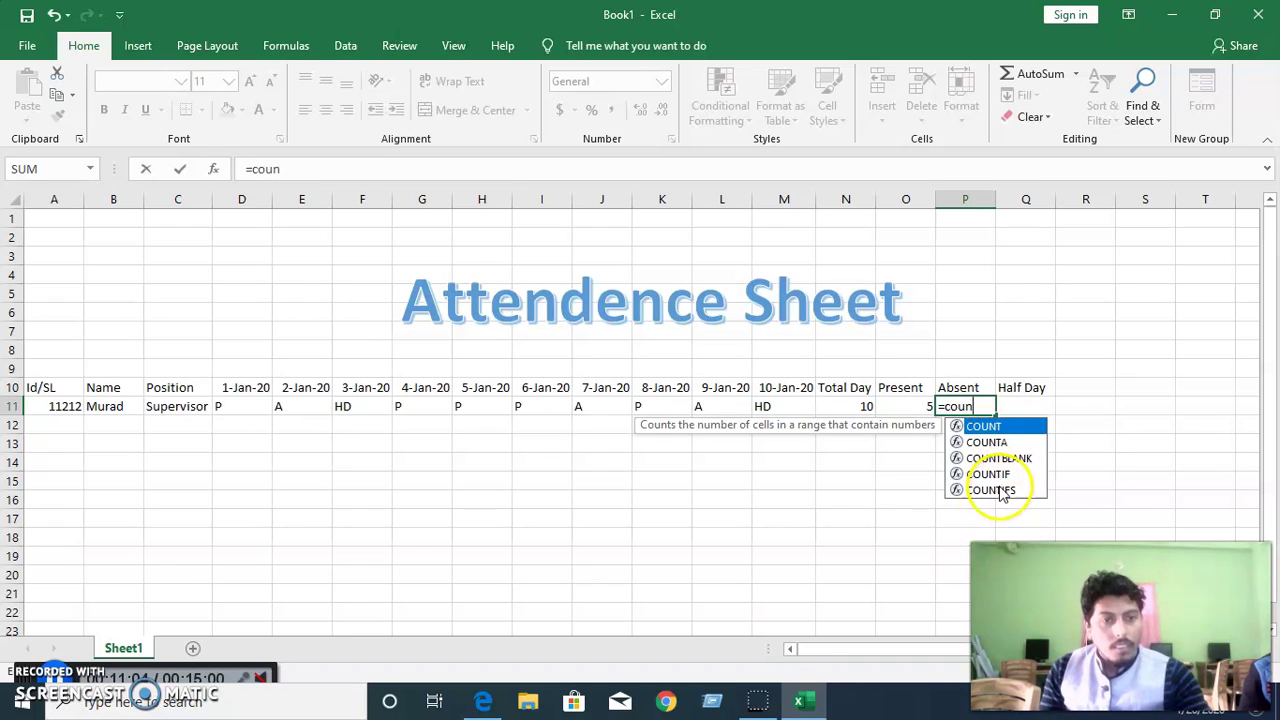
double_click(988, 474)
drag(236, 407, 771, 404)
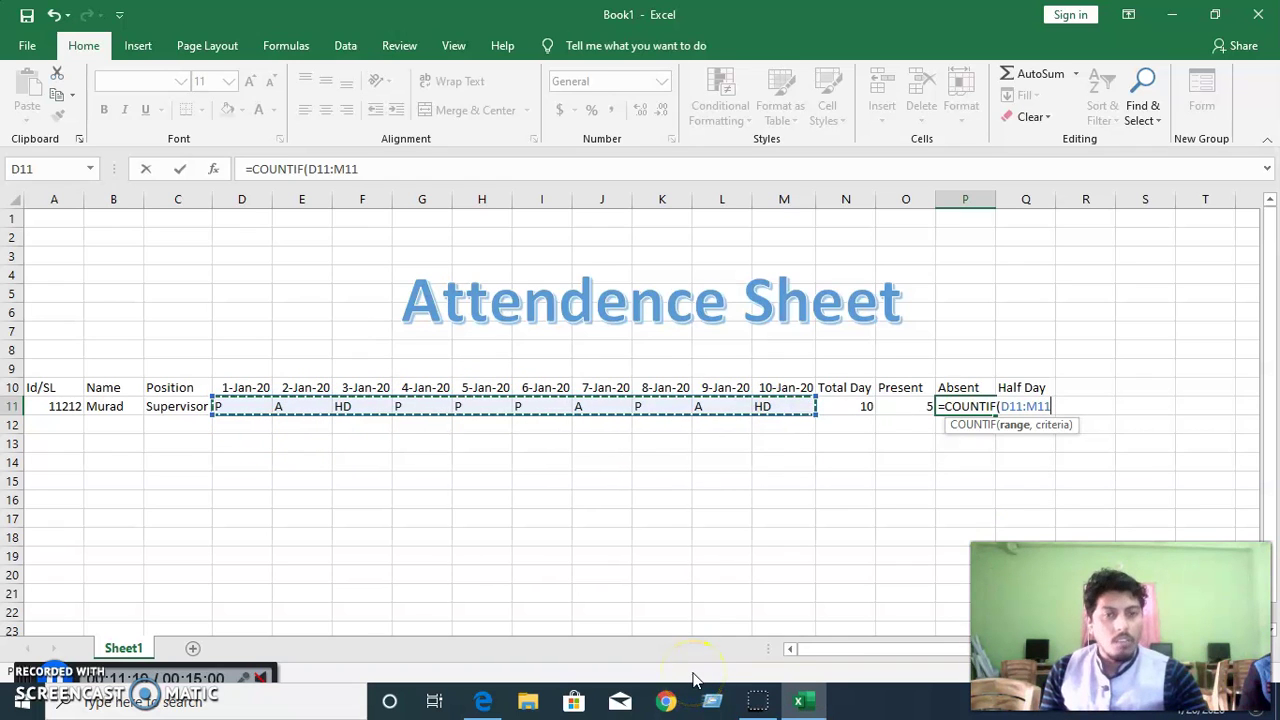
text(,"A)
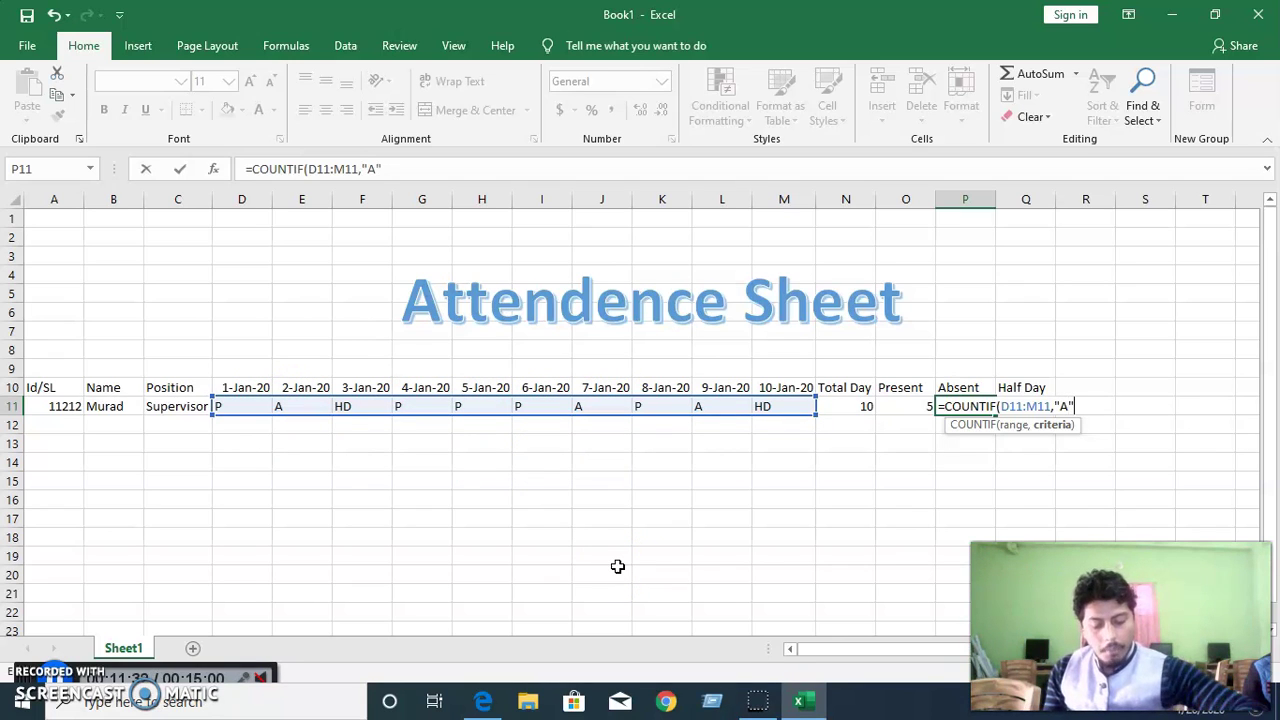
text())
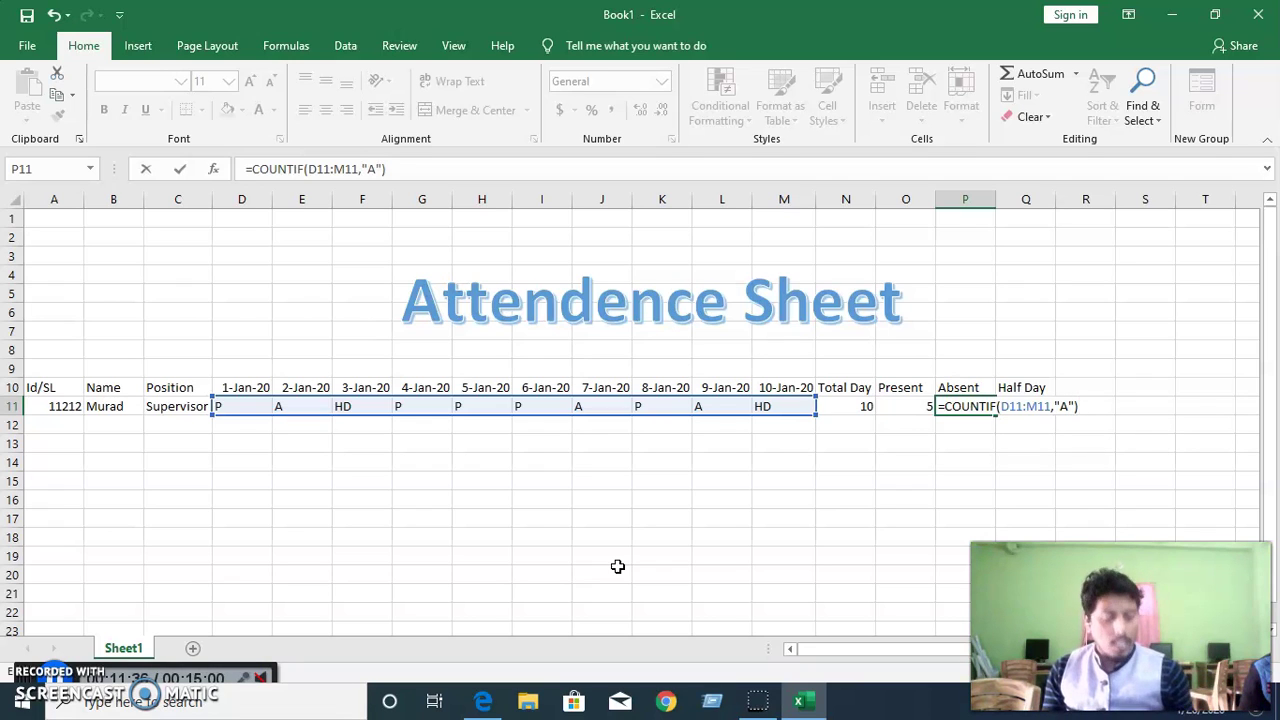
key(Return)
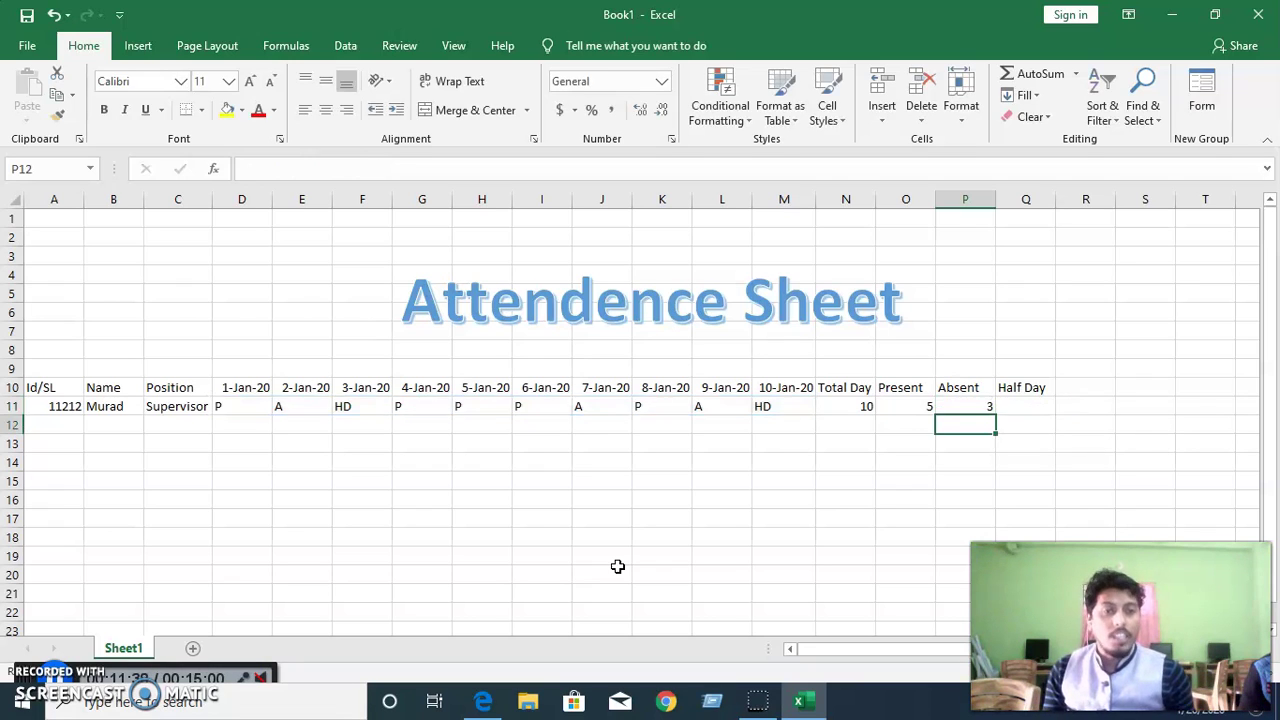
- Verify the Absent count against the A marks on 2-Jan-20, 7-Jan-20 and 9-Jan-20
click(955, 406)
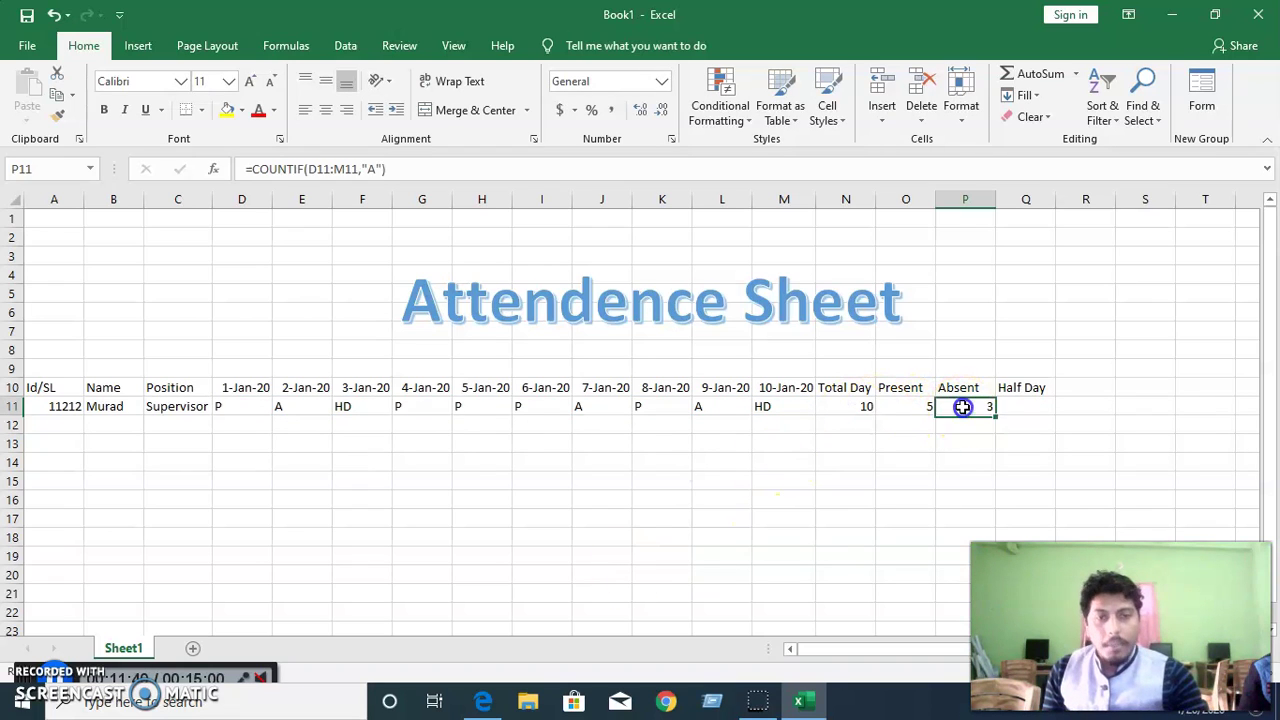
click(291, 407)
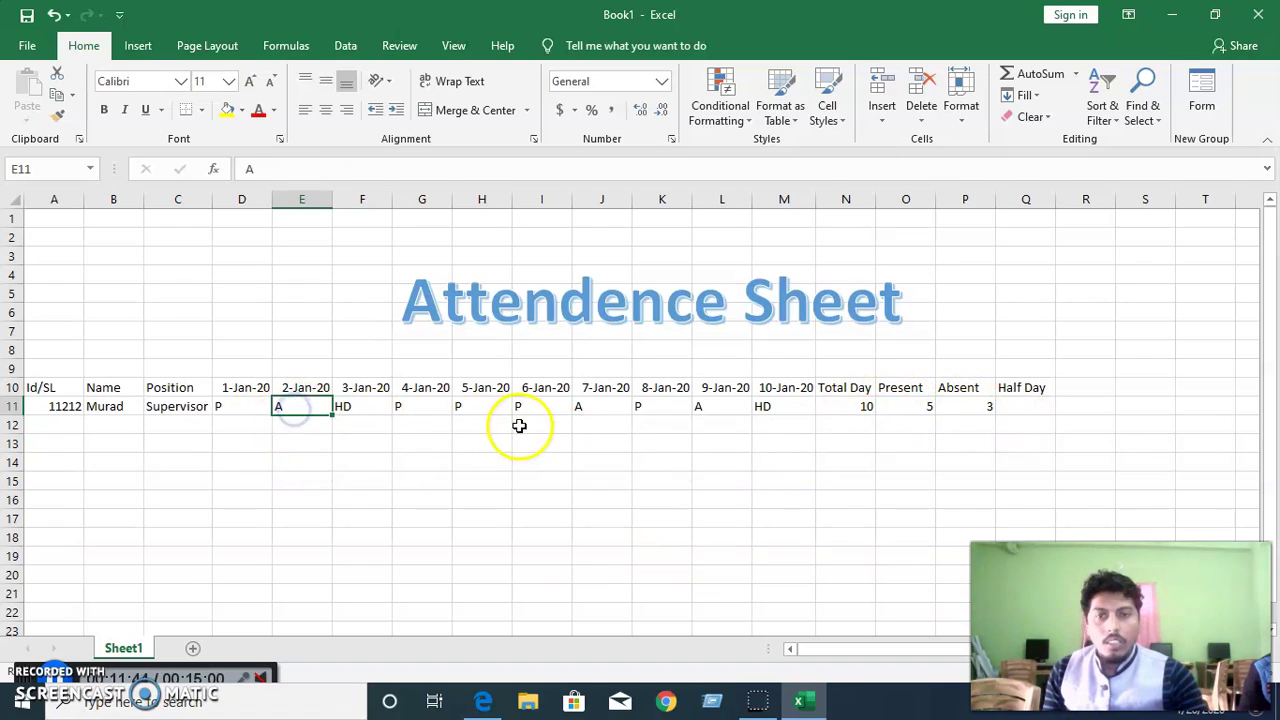
click(579, 407)
click(706, 406)
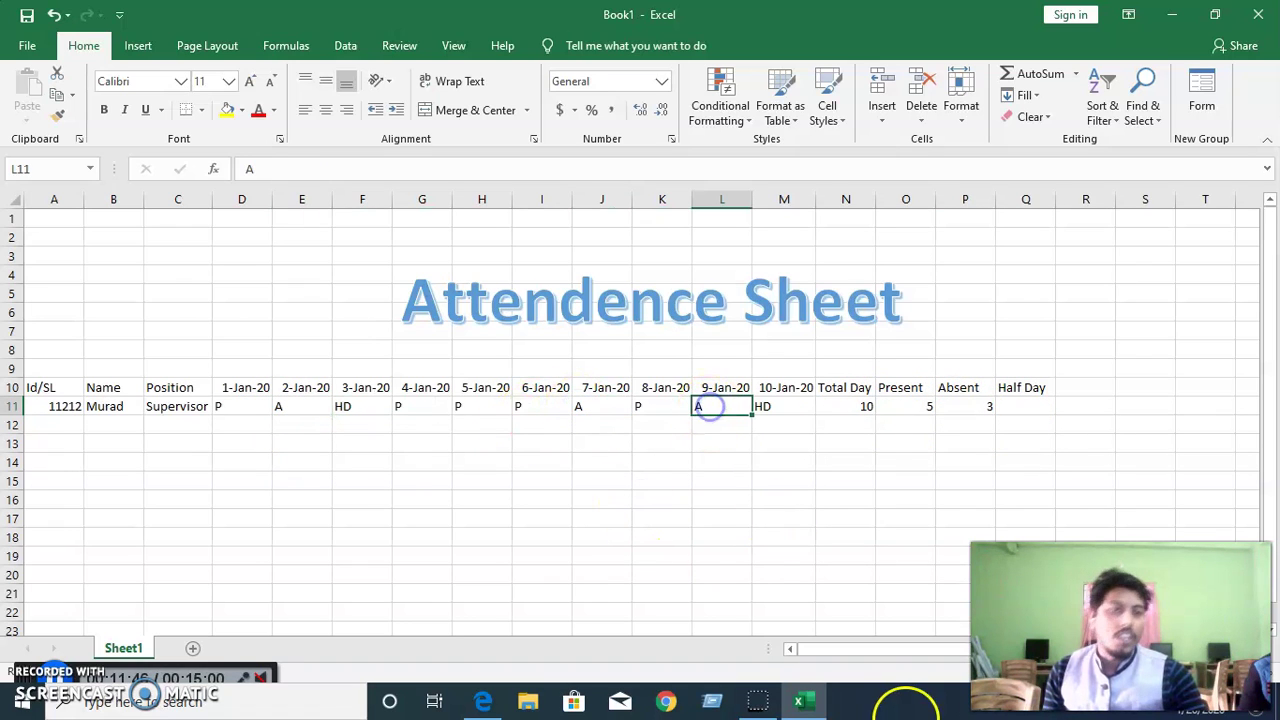
click(1025, 405)
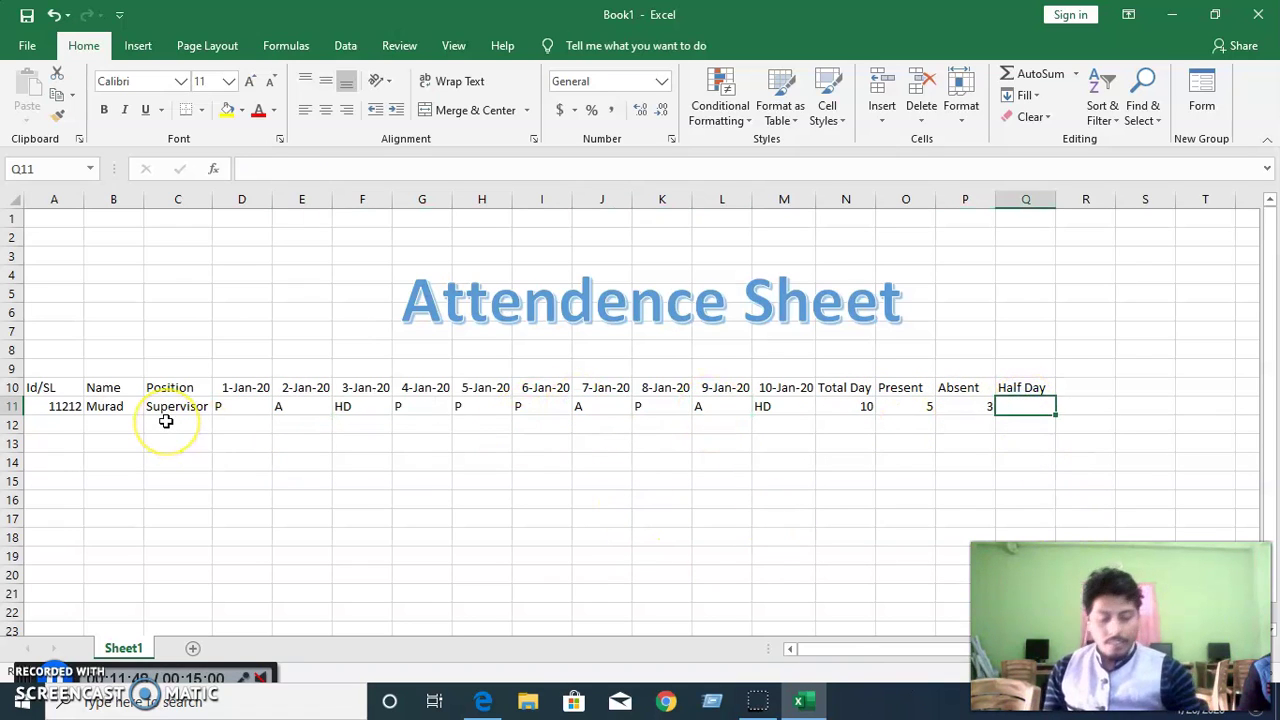
- Enter =COUNTIF(D11:M11,"HD") in the Half Day cell Q11, returning 2
text(=cou)
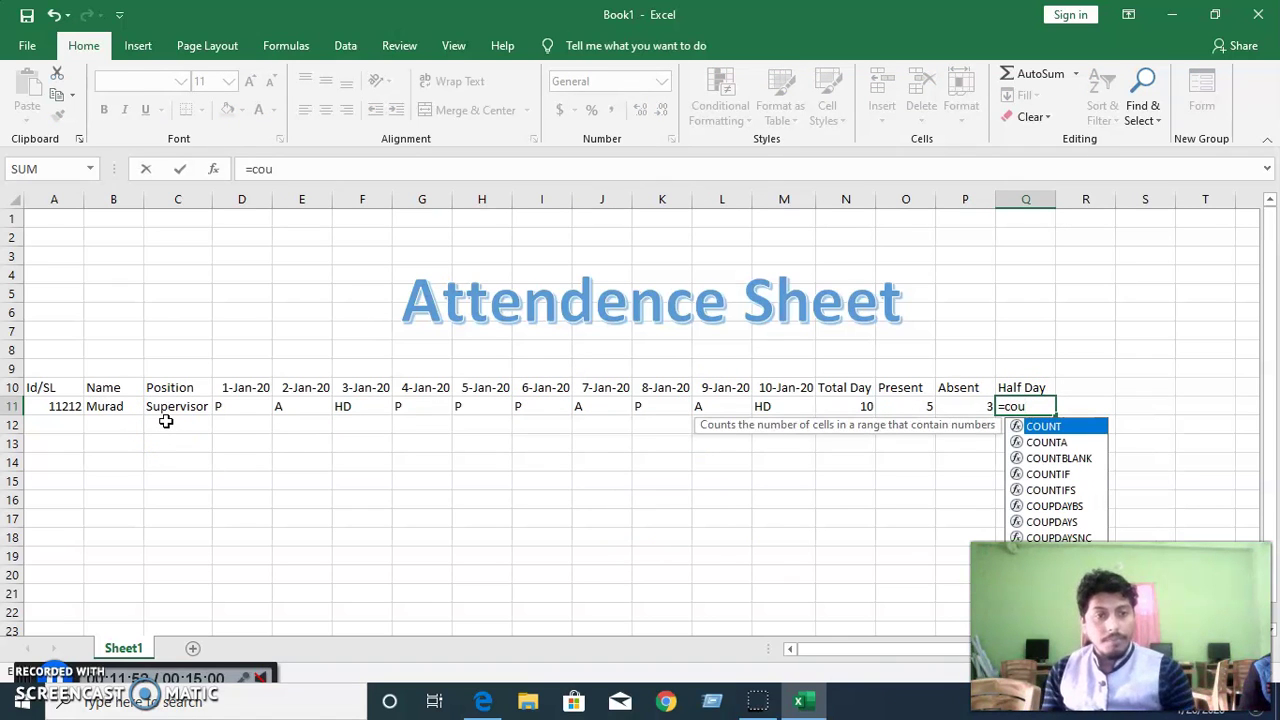
double_click(1060, 475)
drag(225, 408, 771, 406)
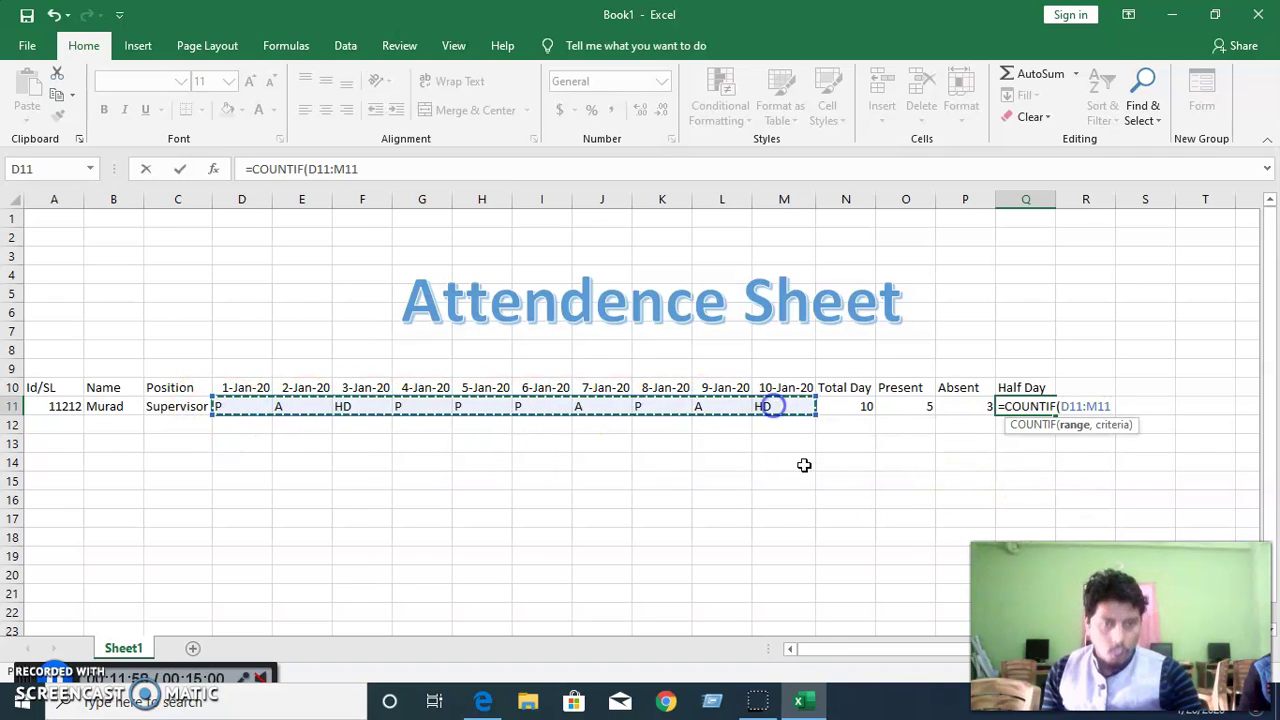
text(,"HD)
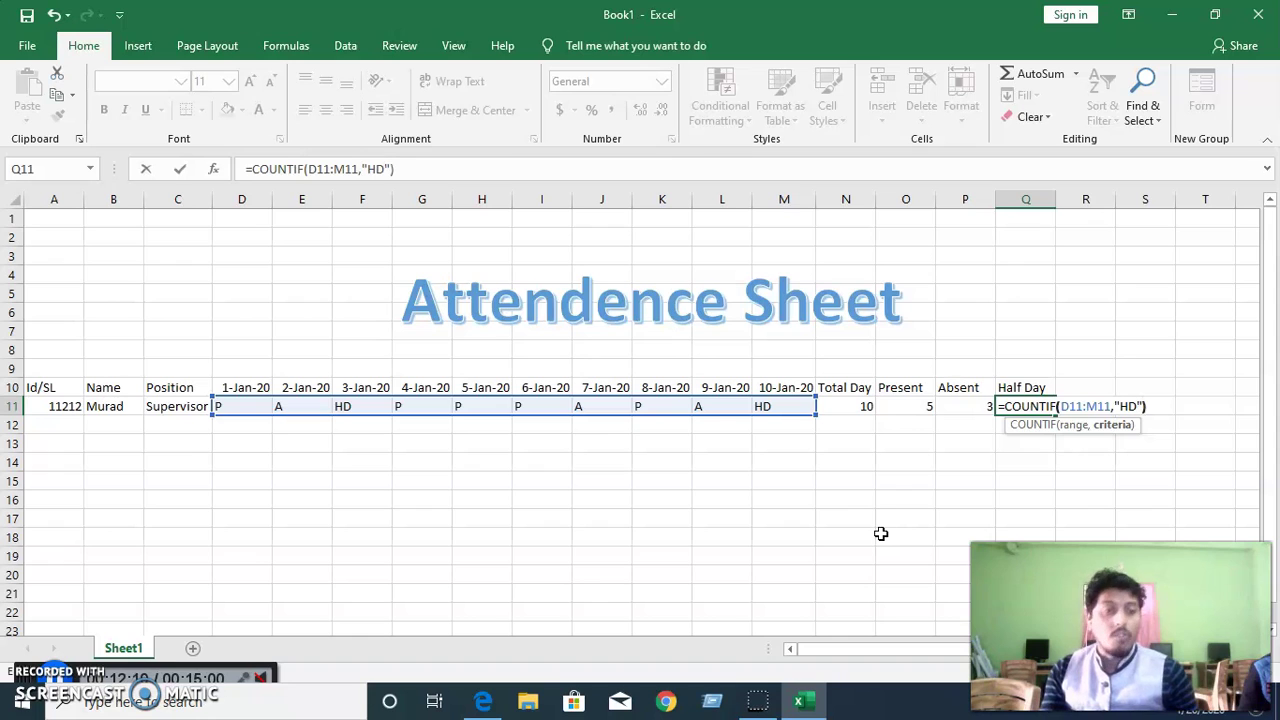
key(Return)
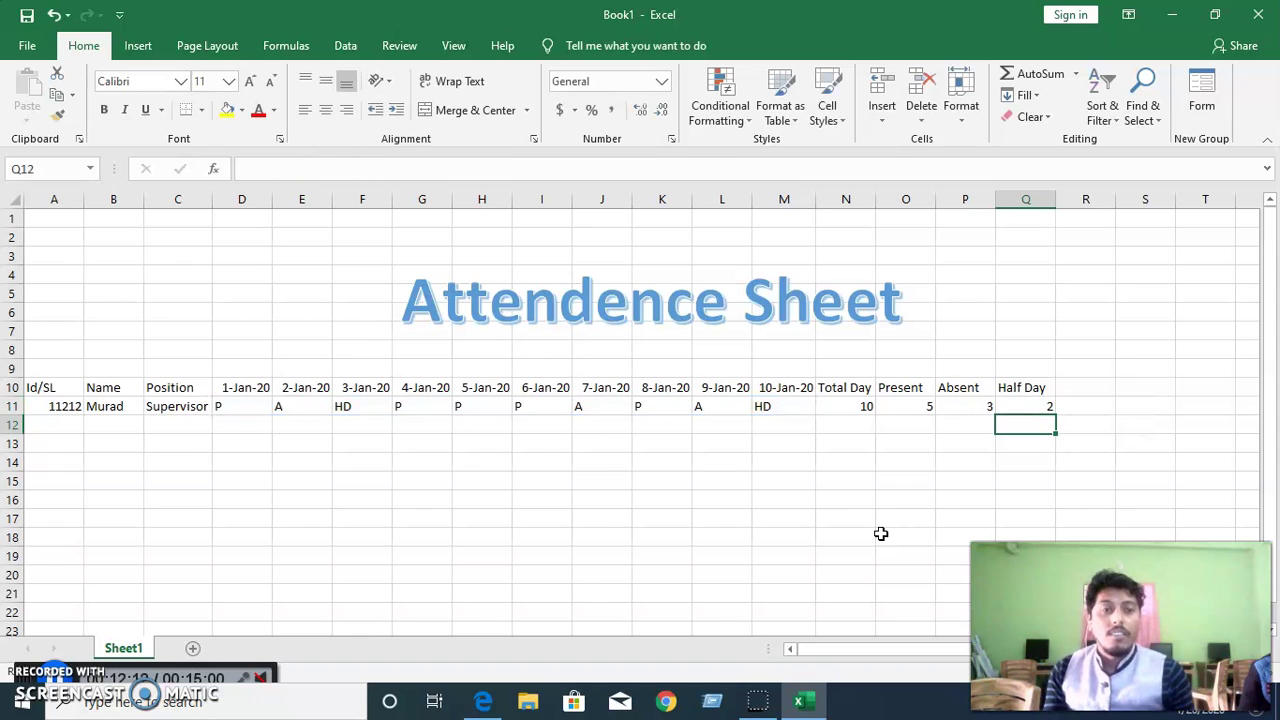
click(1028, 406)
click(720, 298)
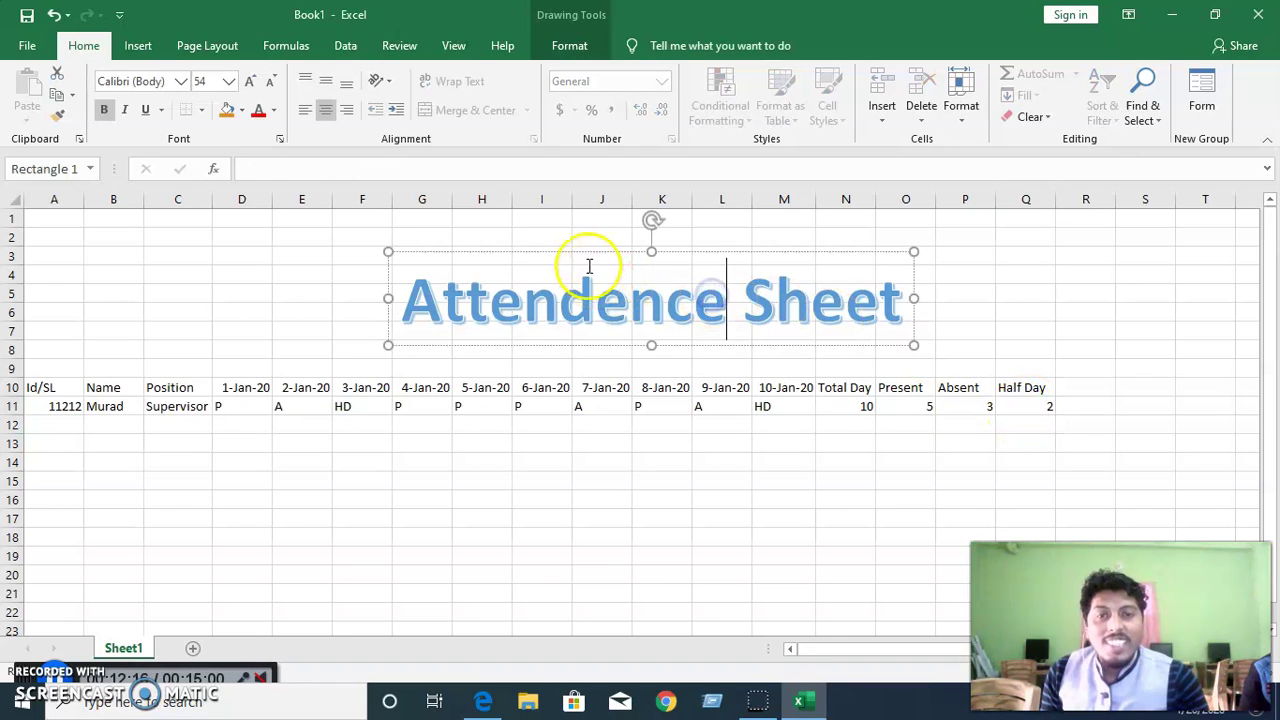
- Shift the Attendence Sheet WordArt title left to span roughly columns E to M, slightly lower
drag(583, 255, 476, 249)
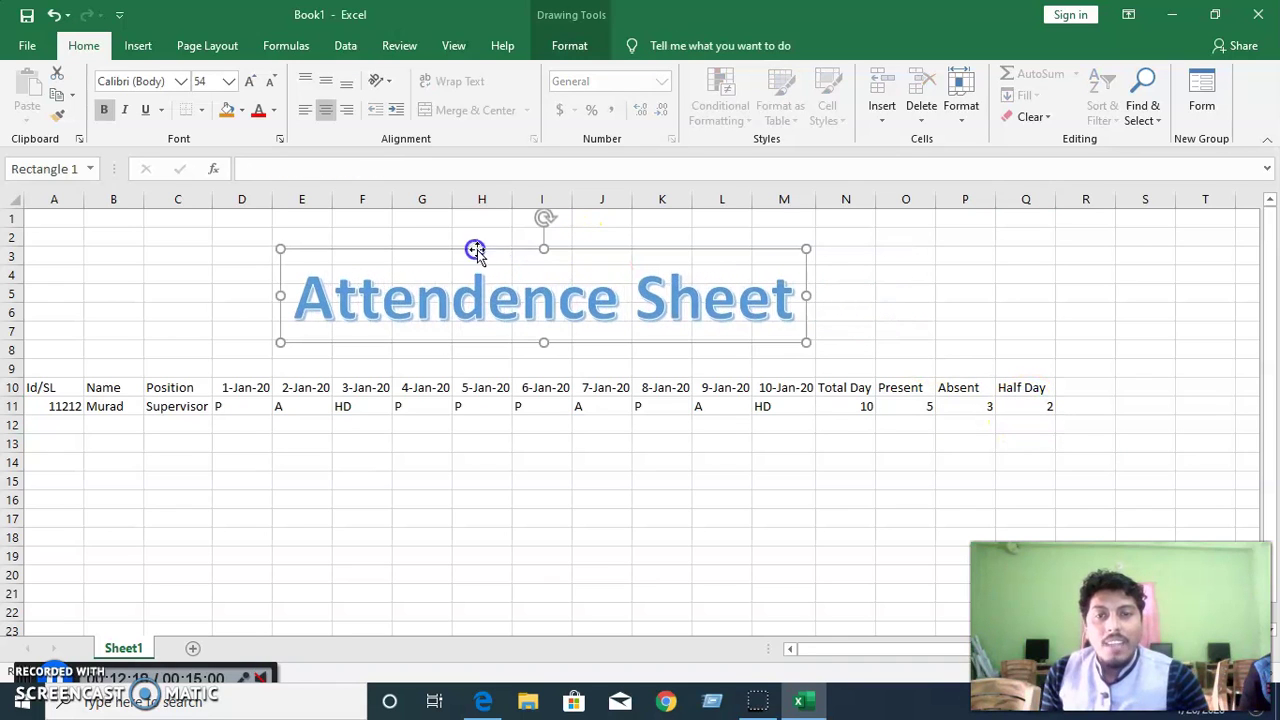
click(905, 440)
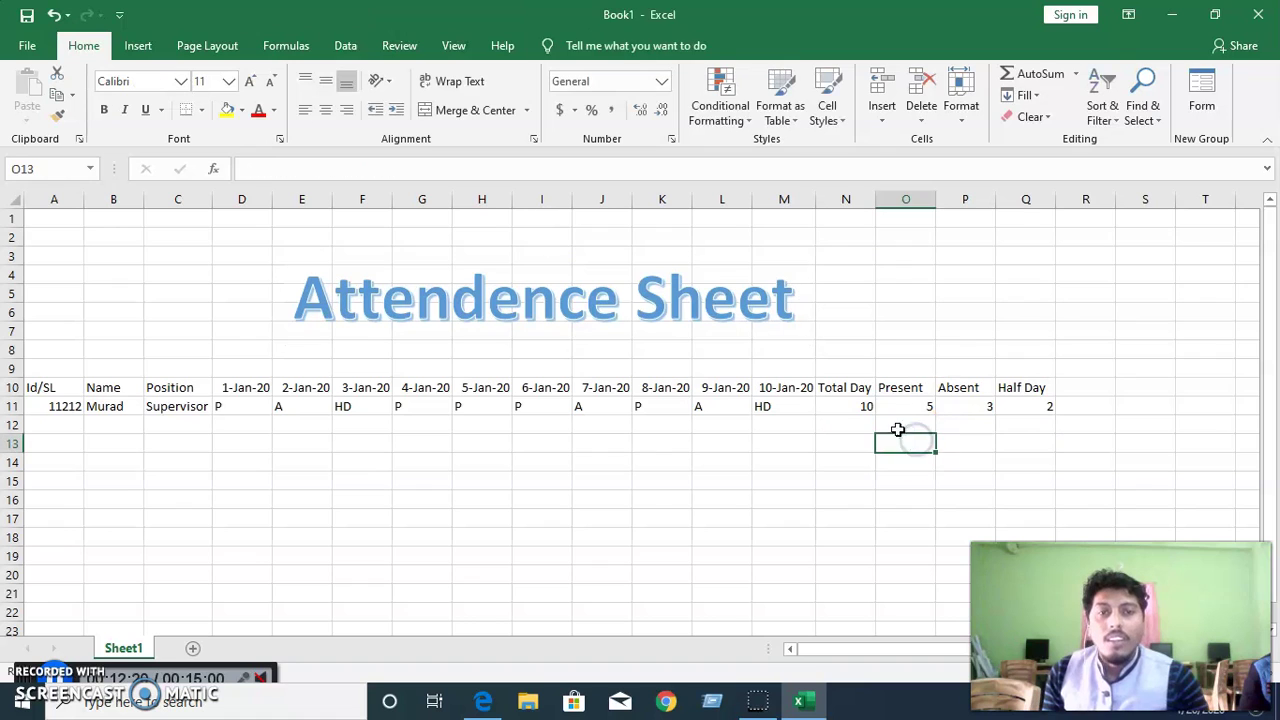
click(587, 319)
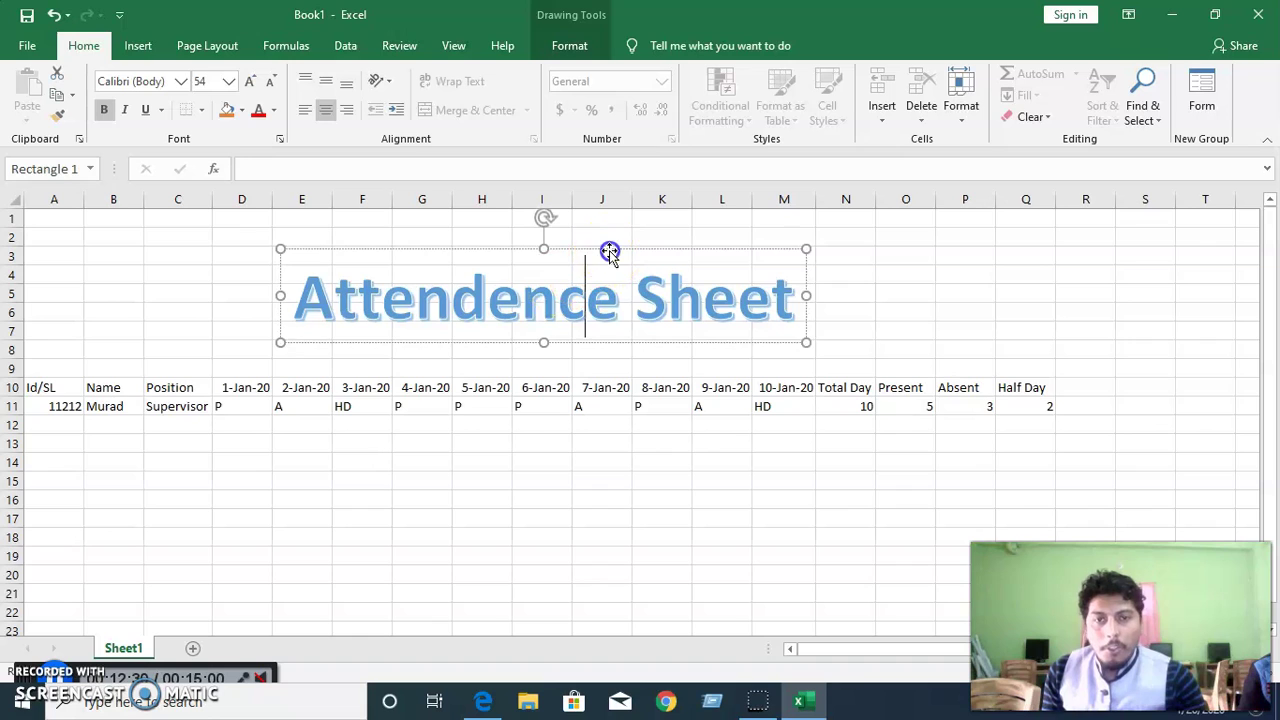
drag(609, 252, 614, 262)
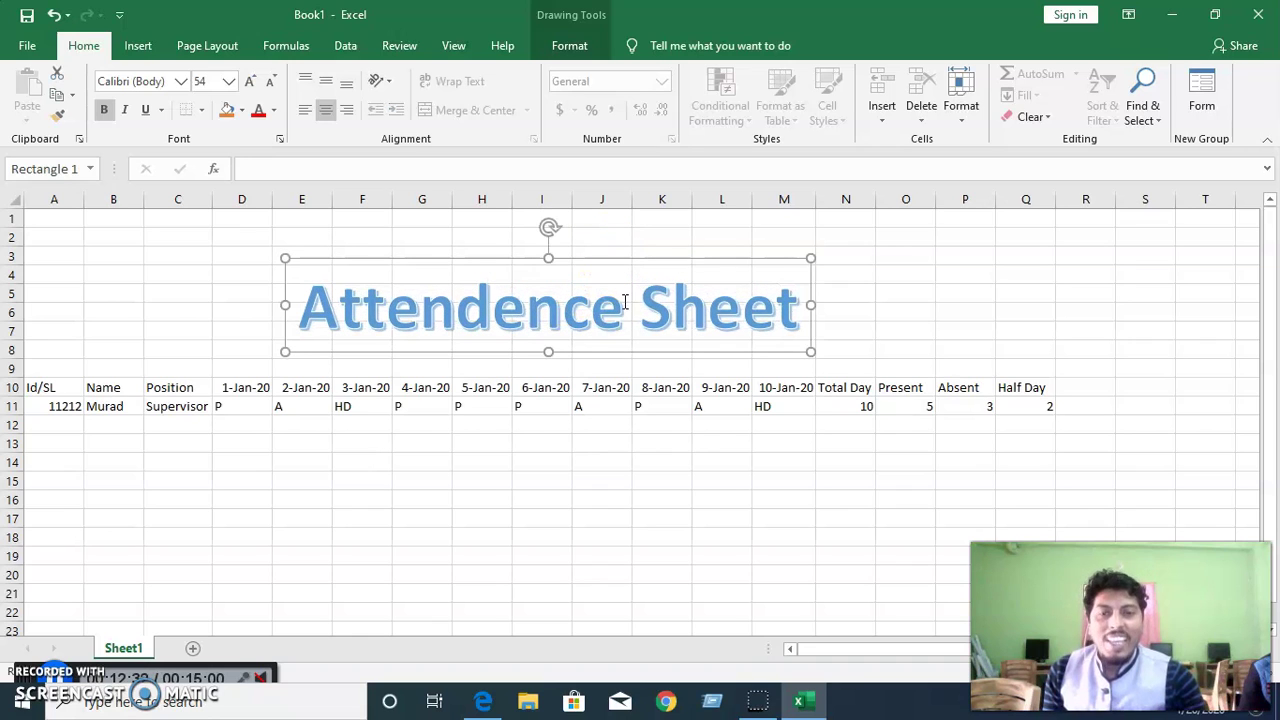